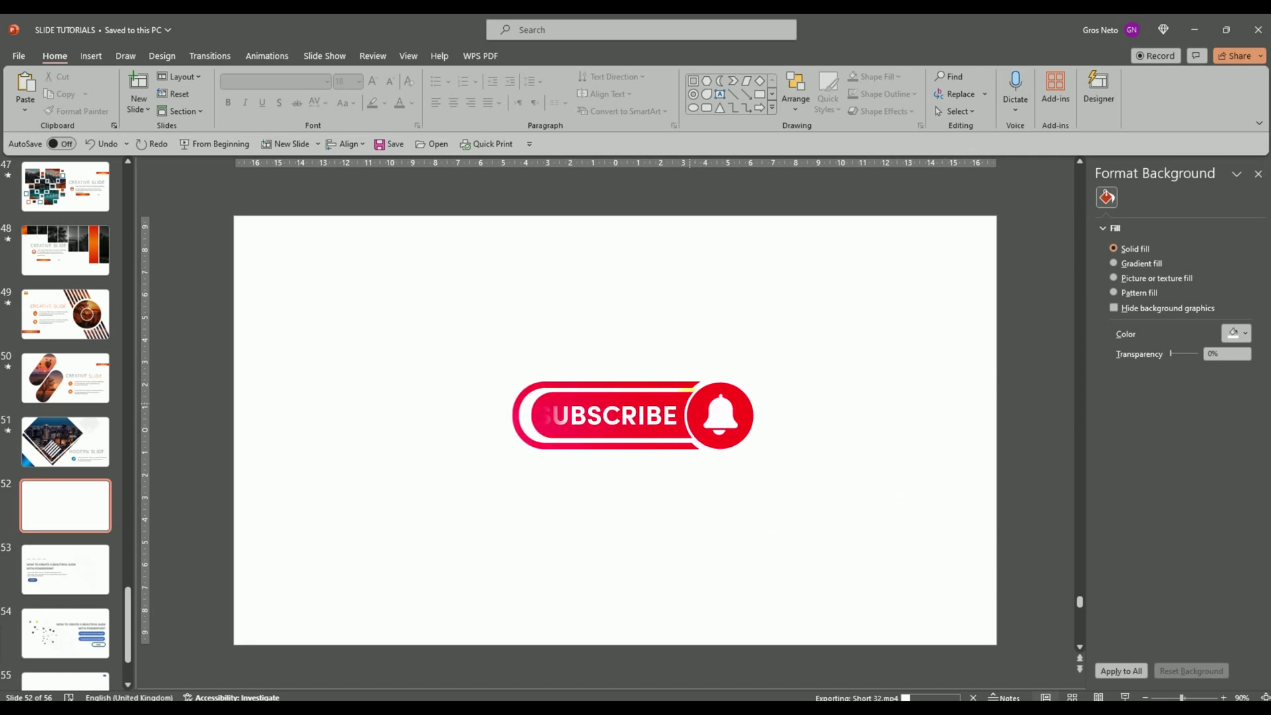
Step: Draw a blue rectangle, stretch it to 30.98 cm past the slide, and angle it top-right
{"action": "left_click", "coordinate": [760, 97]}
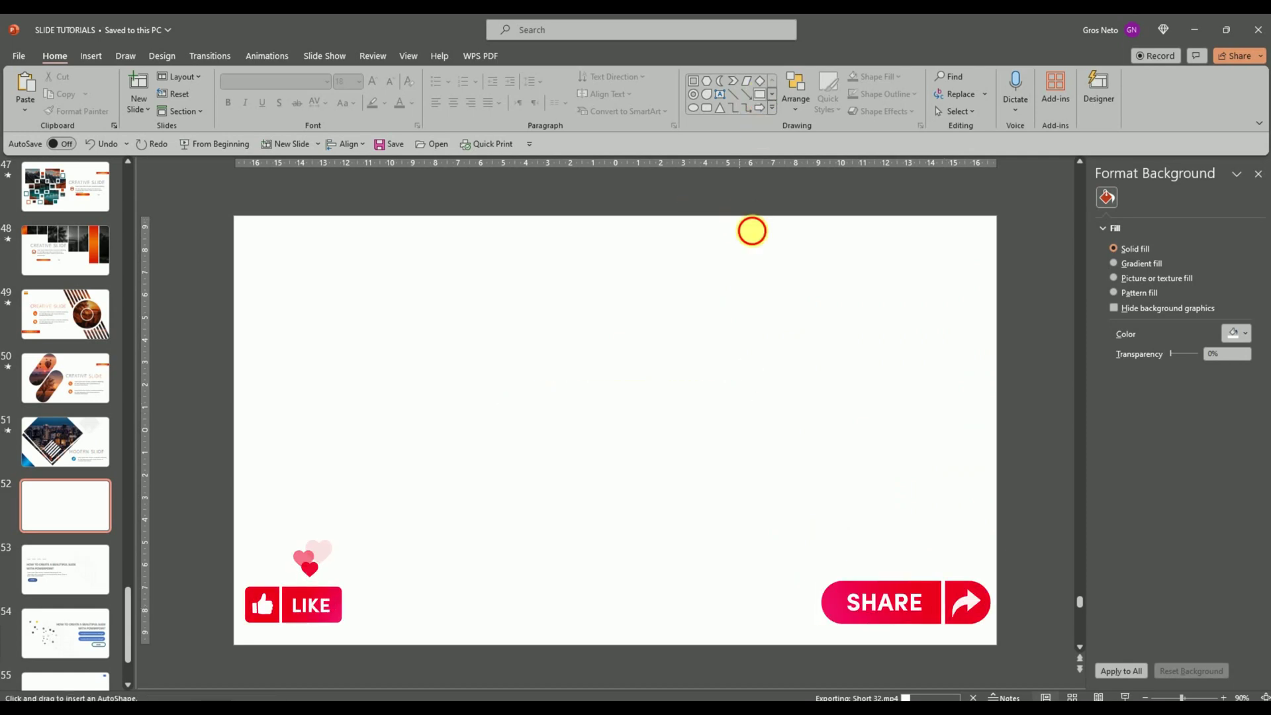
{"action": "mouse_move", "coordinate": [740, 216]}
{"action": "left_mouse_down"}
{"action": "mouse_move", "coordinate": [866, 518]}
{"action": "mouse_move", "coordinate": [814, 646]}
{"action": "left_mouse_up"}
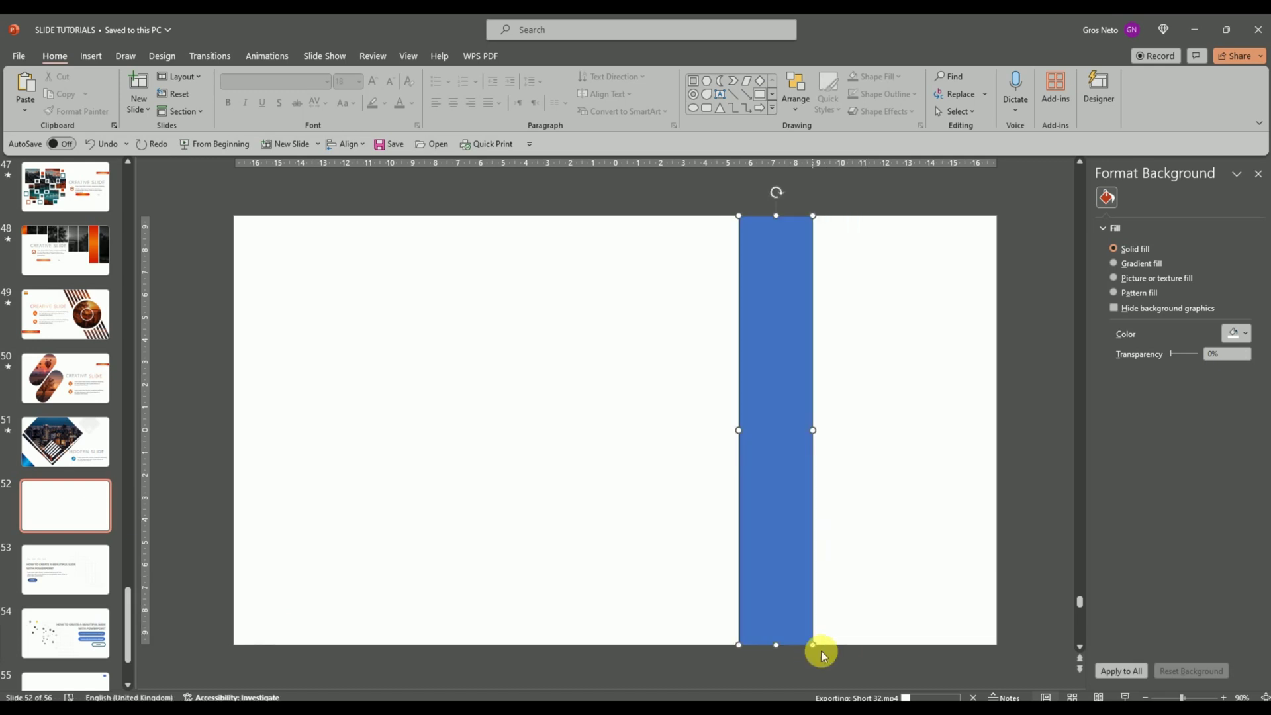
{"action": "left_click", "coordinate": [1170, 697]}
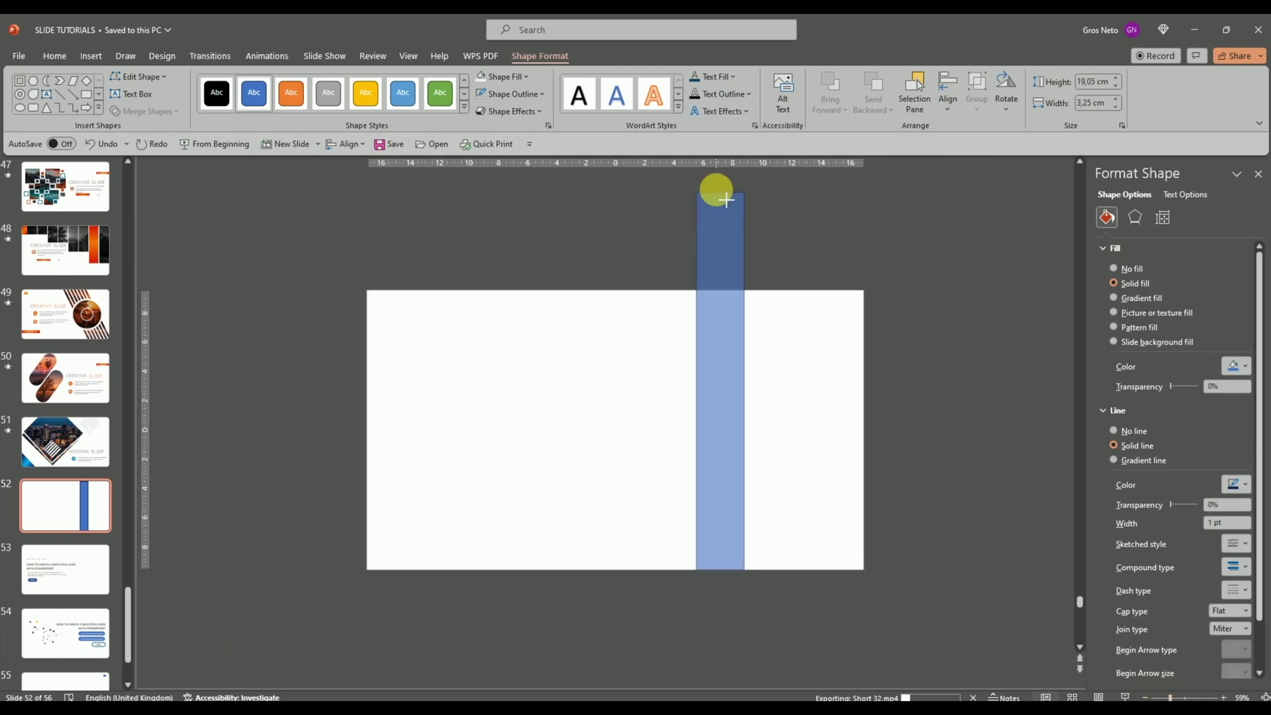
{"action": "left_click_drag", "start_coordinate": [721, 292], "coordinate": [719, 191]}
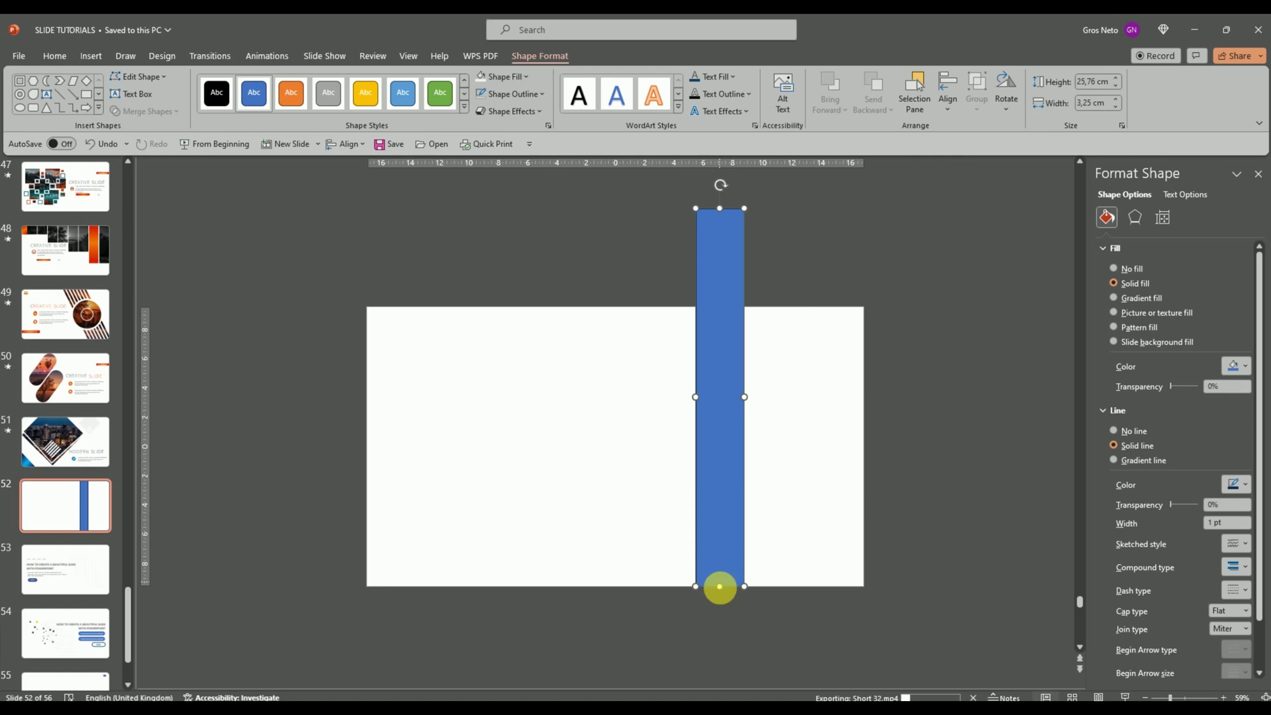
{"action": "mouse_move", "coordinate": [721, 589]}
{"action": "left_mouse_down"}
{"action": "mouse_move", "coordinate": [735, 676]}
{"action": "mouse_move", "coordinate": [724, 669]}
{"action": "left_mouse_up"}
{"action": "left_click_drag", "start_coordinate": [720, 191], "coordinate": [579, 236]}
{"action": "mouse_move", "coordinate": [684, 377]}
{"action": "left_mouse_down"}
{"action": "mouse_move", "coordinate": [776, 319]}
{"action": "mouse_move", "coordinate": [791, 324]}
{"action": "left_mouse_up"}
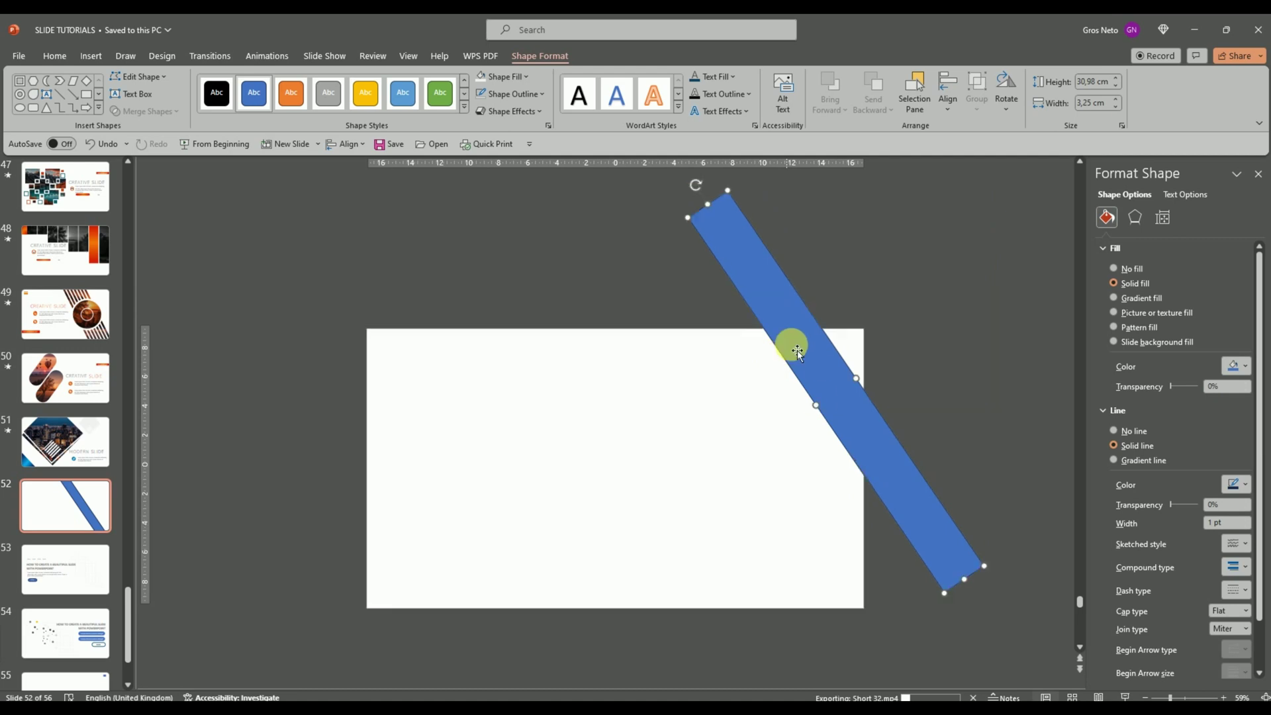
Step: Duplicate the diagonal bar into four evenly spaced parallel bars
{"action": "left_click_drag", "start_coordinate": [815, 406], "coordinate": [822, 420]}
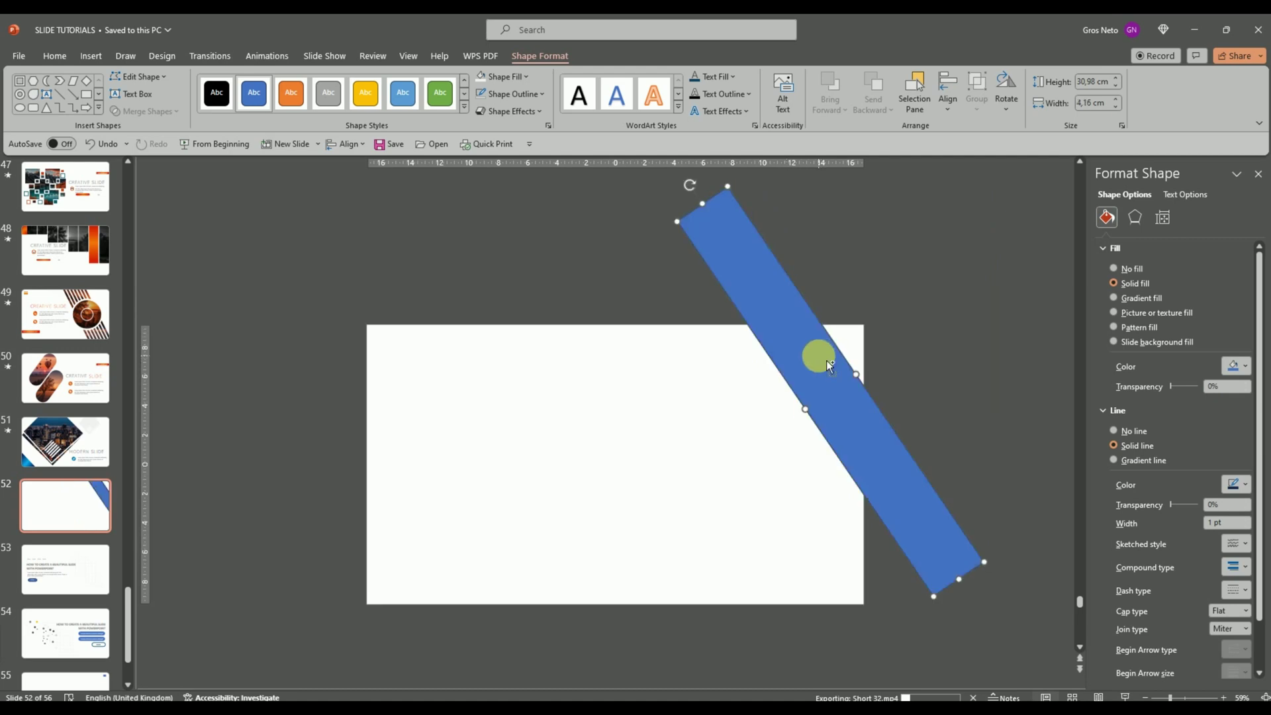
{"action": "key", "text": "ctrl+z"}
{"action": "left_click_drag", "start_coordinate": [783, 405], "coordinate": [762, 413]}
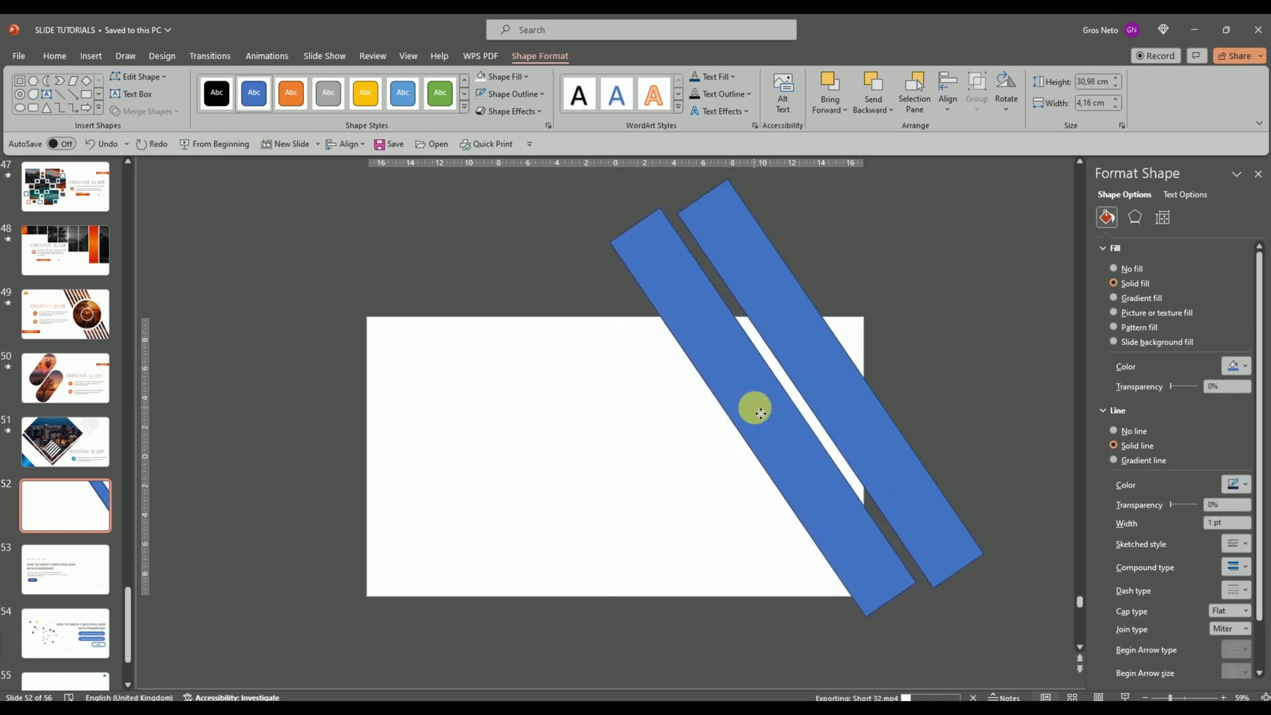
{"action": "left_click_drag", "start_coordinate": [760, 413], "coordinate": [753, 408]}
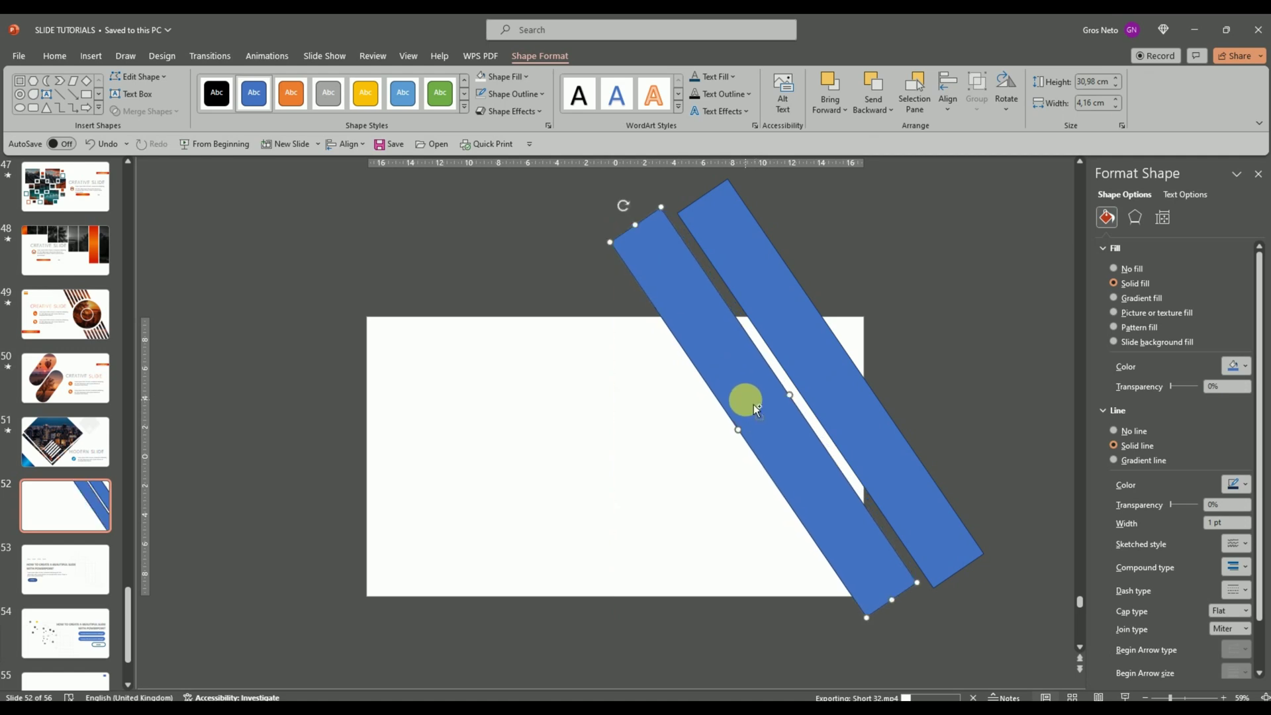
{"action": "key", "text": "ctrl+d"}
{"action": "key", "text": "ctrl+d"}
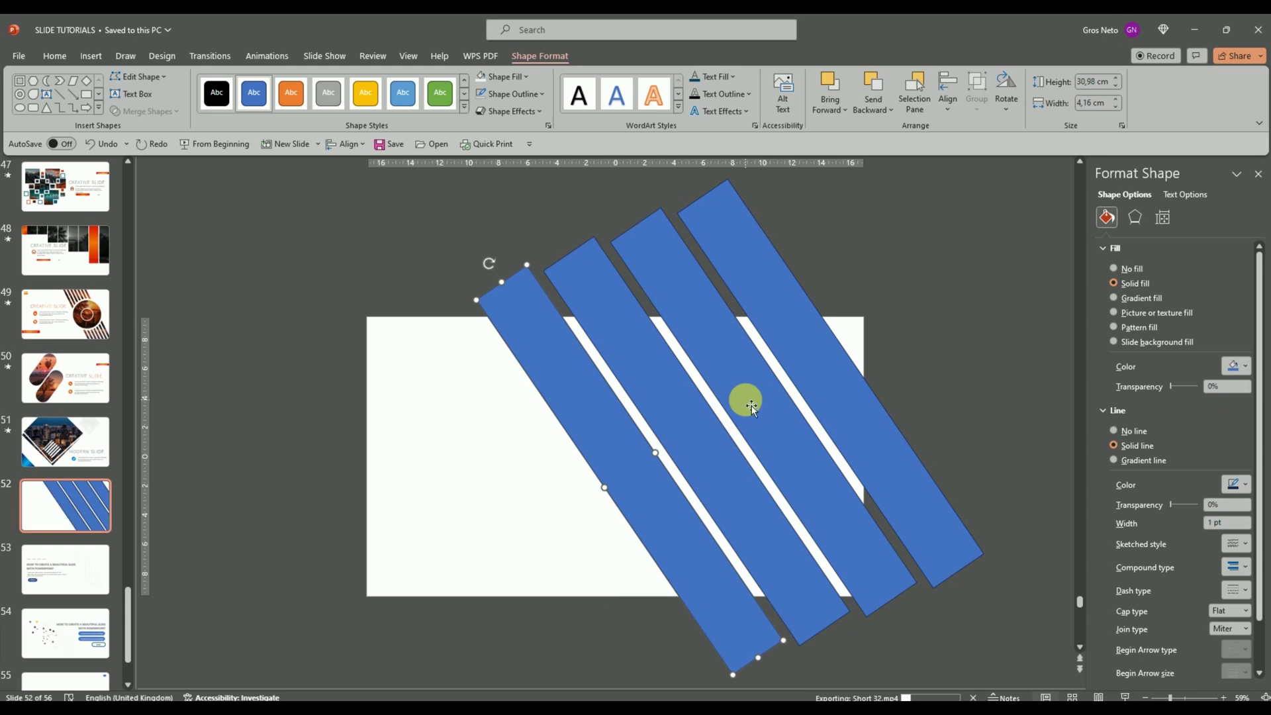
Step: Add a fifth bar by copying the leftmost bar beside it
{"action": "left_click", "coordinate": [899, 322]}
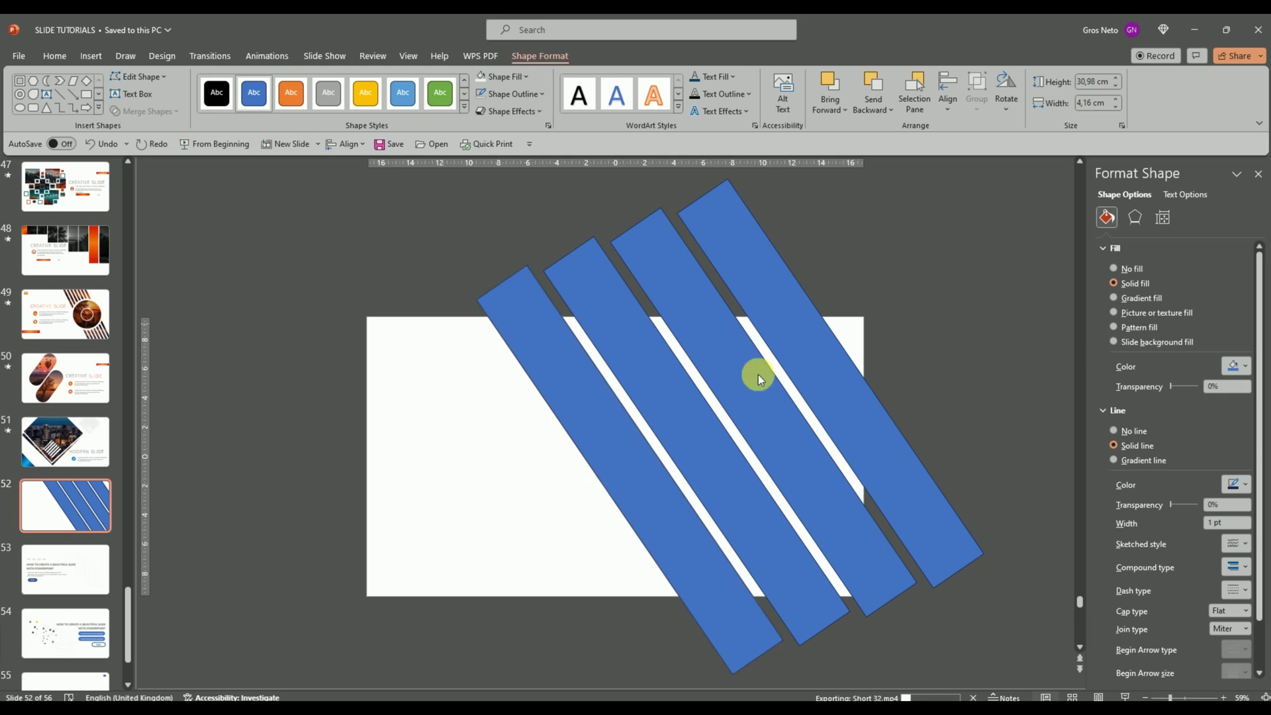
{"action": "left_click", "coordinate": [622, 450]}
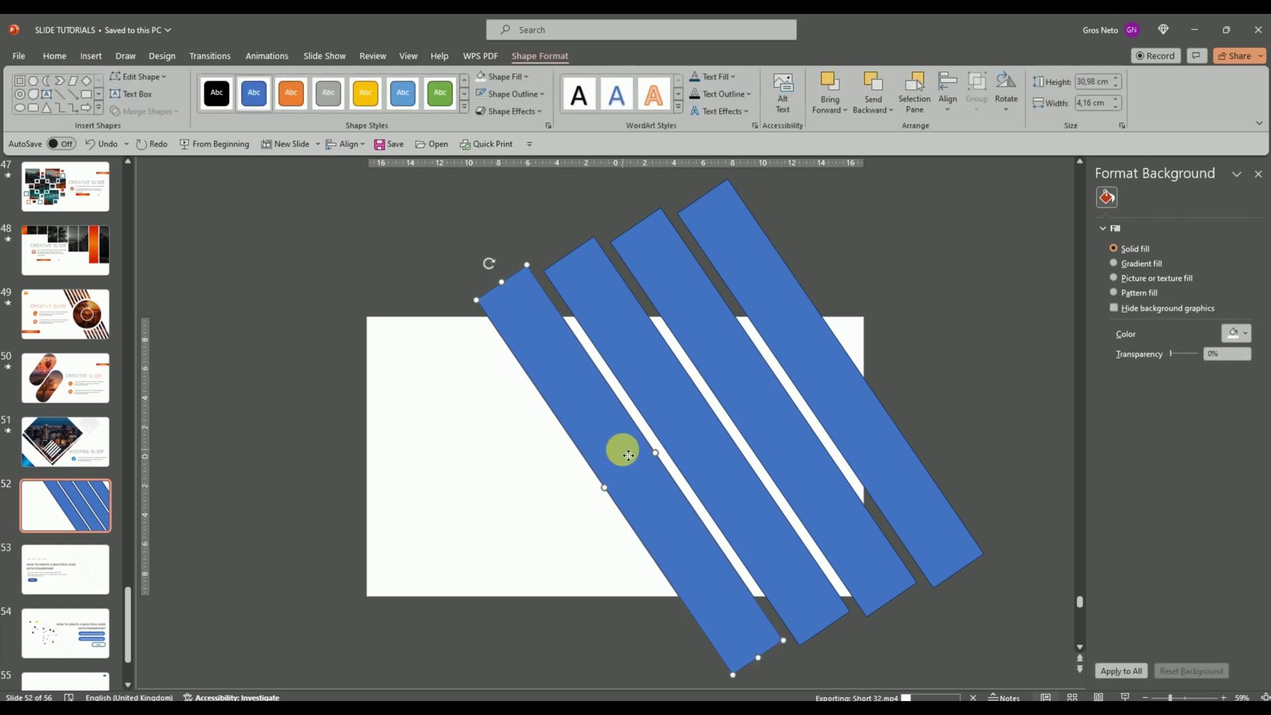
{"action": "mouse_move", "coordinate": [622, 454]}
{"action": "left_mouse_down"}
{"action": "mouse_move", "coordinate": [565, 461]}
{"action": "mouse_move", "coordinate": [554, 476]}
{"action": "left_mouse_up"}
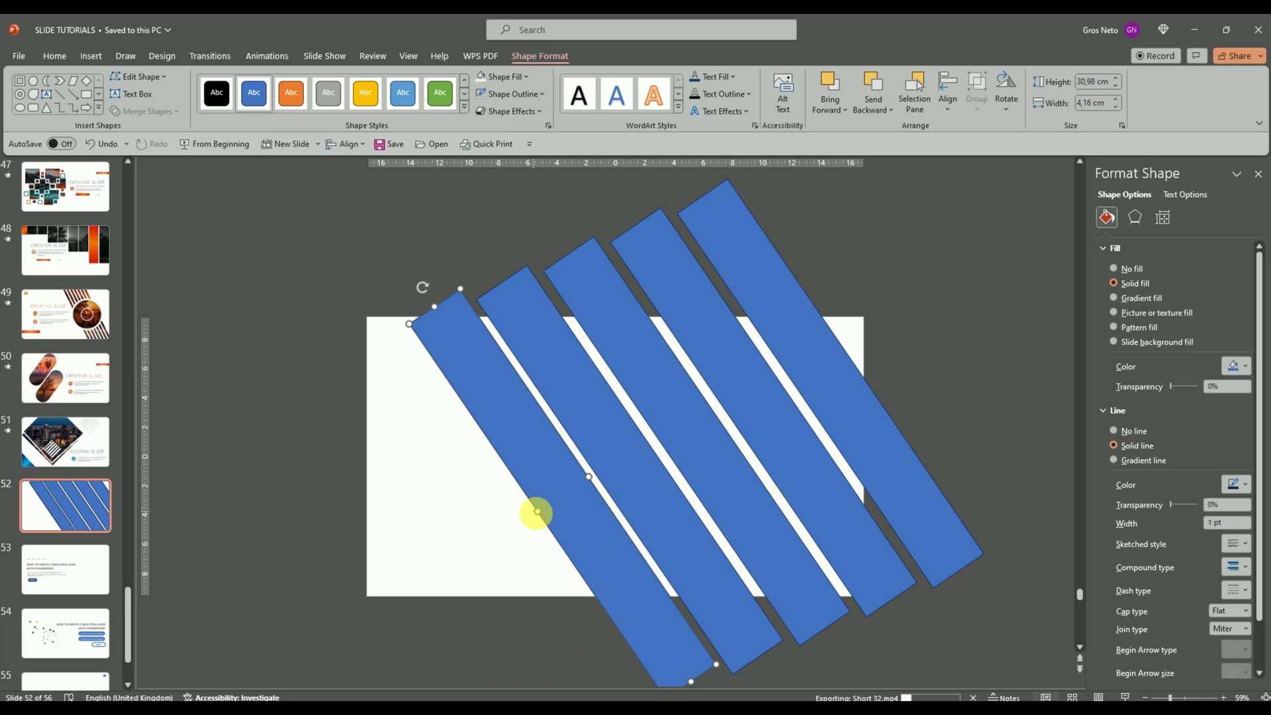
Step: Slim the leftmost bar to a 0.32 cm strip and shift all the stripes right
{"action": "mouse_move", "coordinate": [554, 476]}
{"action": "left_mouse_down"}
{"action": "mouse_move", "coordinate": [559, 513]}
{"action": "mouse_move", "coordinate": [570, 485]}
{"action": "mouse_move", "coordinate": [591, 485]}
{"action": "left_mouse_up"}
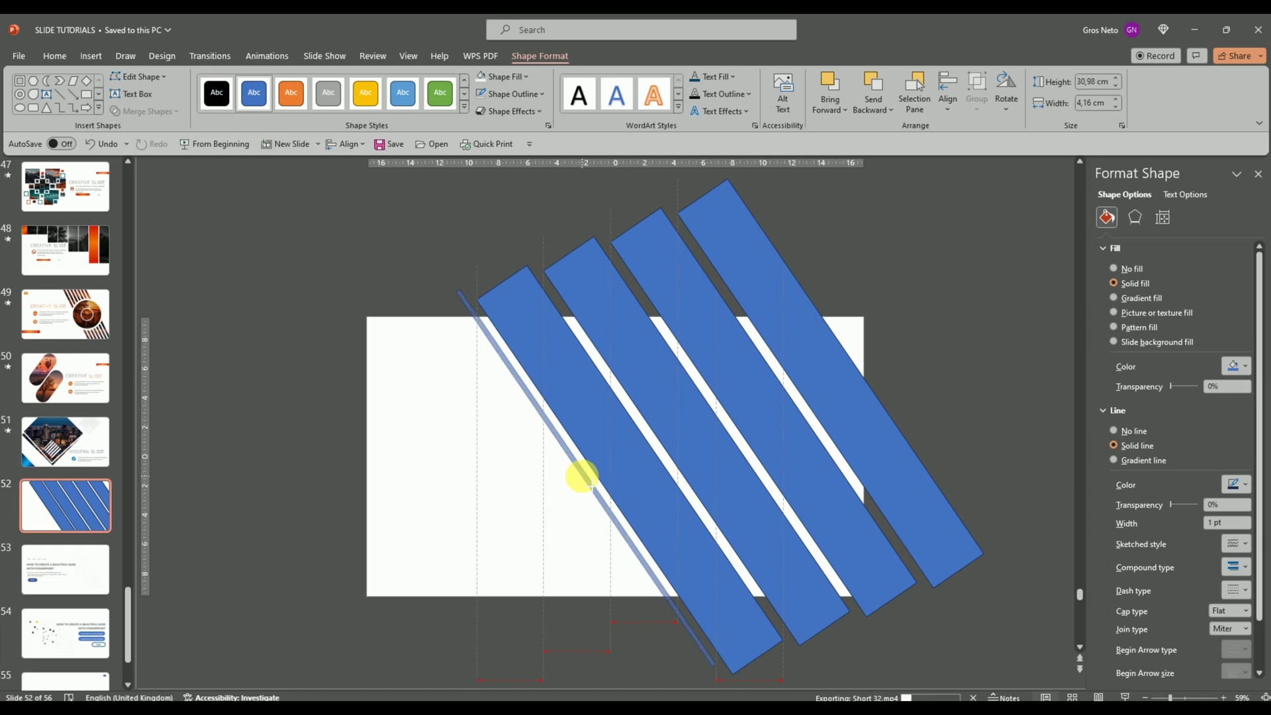
{"action": "left_click_drag", "start_coordinate": [581, 476], "coordinate": [582, 477]}
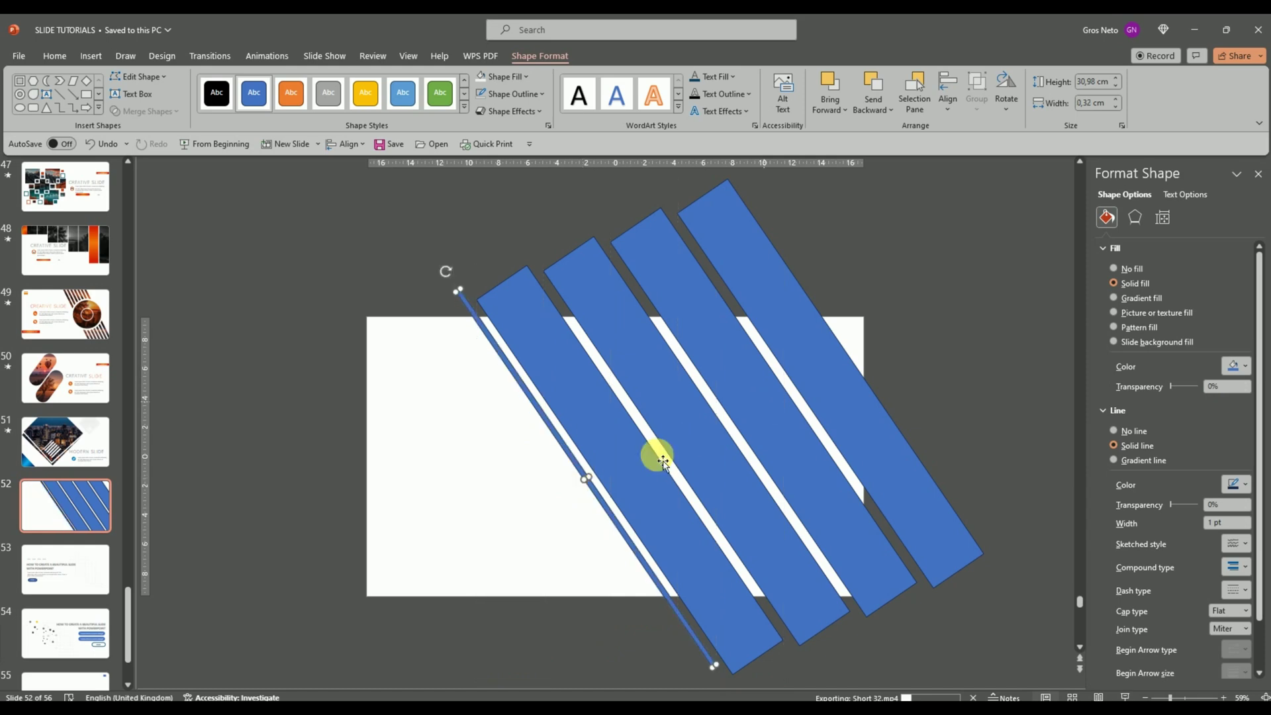
{"action": "left_click", "coordinate": [634, 455], "text": "shift"}
{"action": "left_click", "coordinate": [682, 433], "text": "shift"}
{"action": "left_click", "coordinate": [748, 412], "text": "shift"}
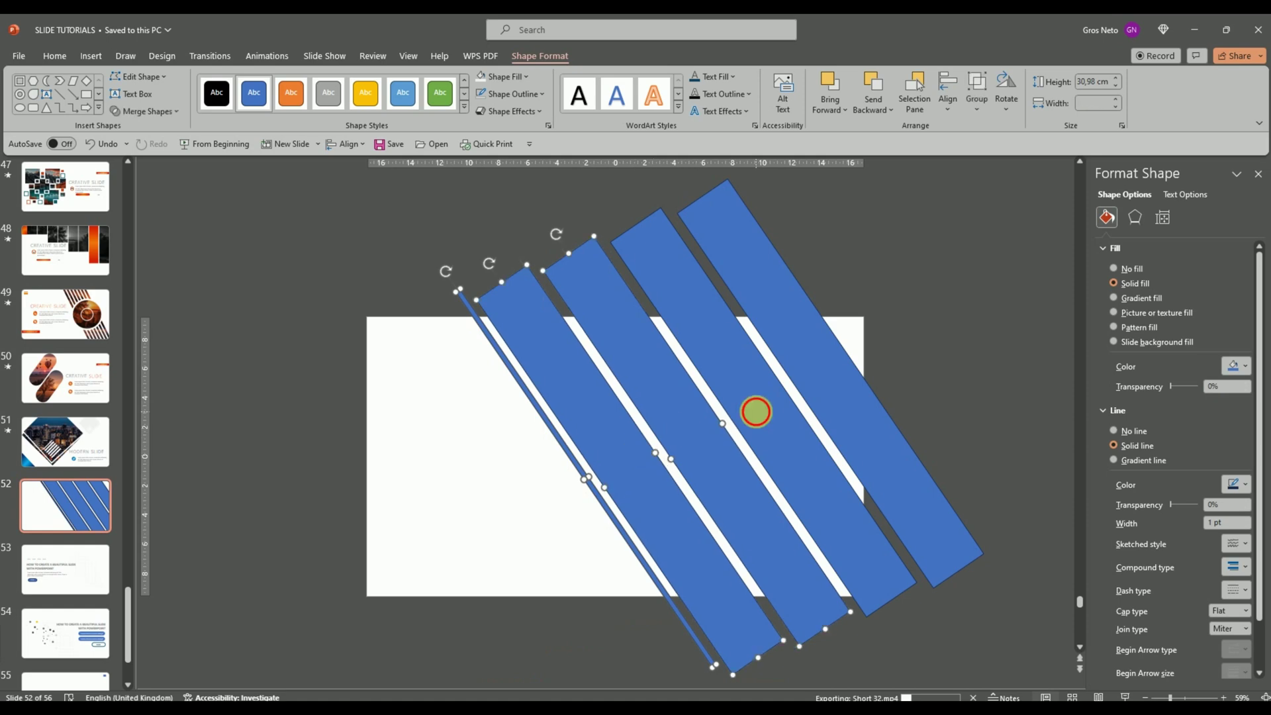
{"action": "left_click", "coordinate": [841, 395], "text": "shift"}
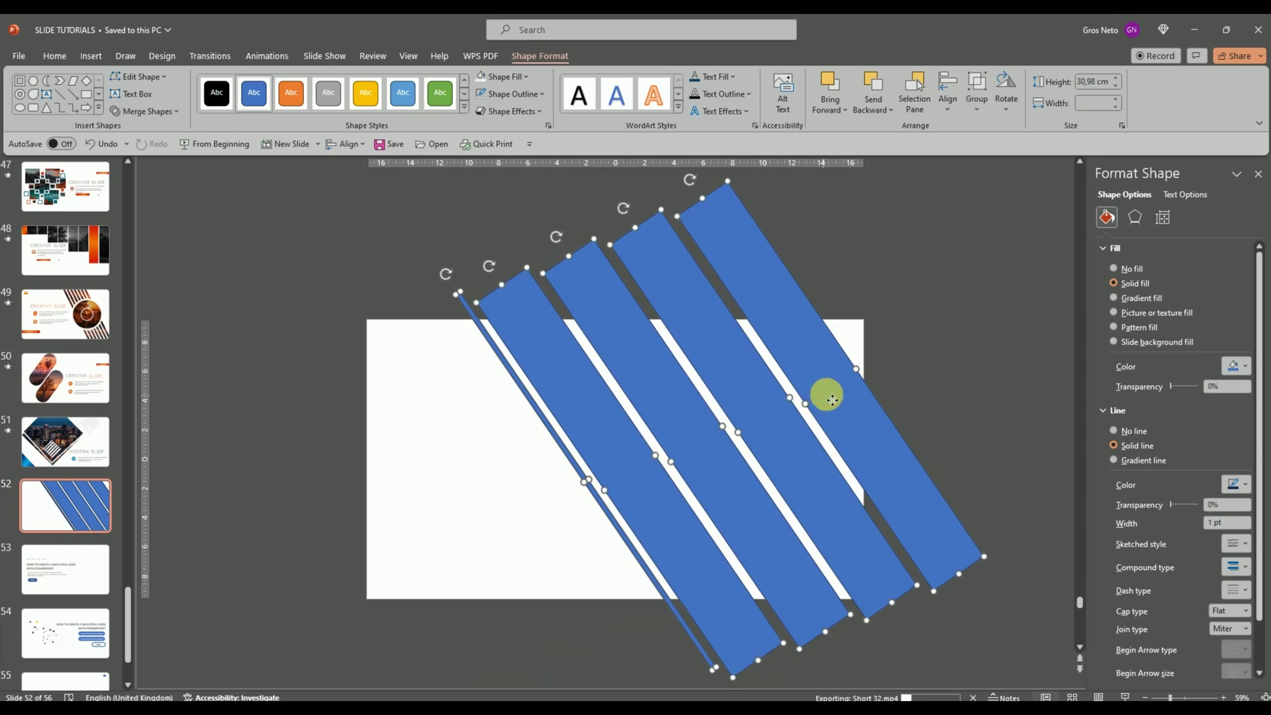
{"action": "left_click_drag", "start_coordinate": [832, 399], "coordinate": [862, 399]}
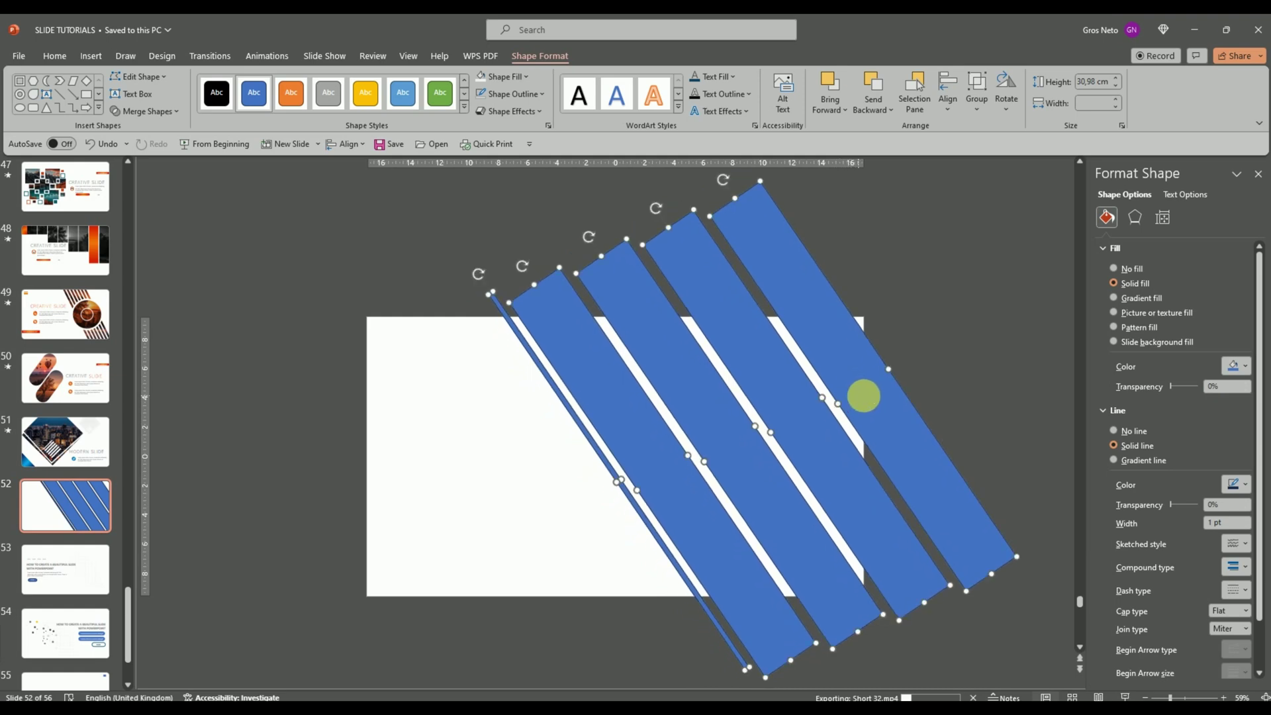
Step: Merge the four wide bars into one shape with Union
{"action": "left_click", "coordinate": [940, 346]}
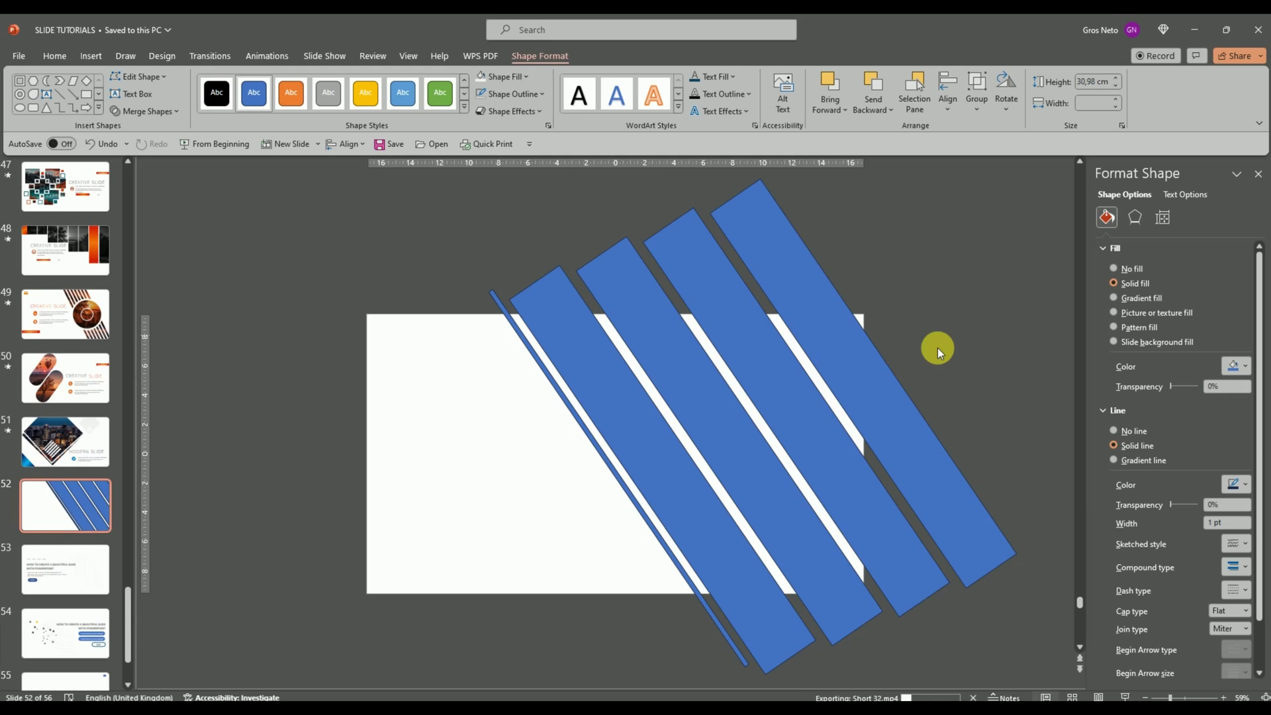
{"action": "left_click", "coordinate": [881, 365]}
{"action": "left_click", "coordinate": [724, 409], "text": "shift"}
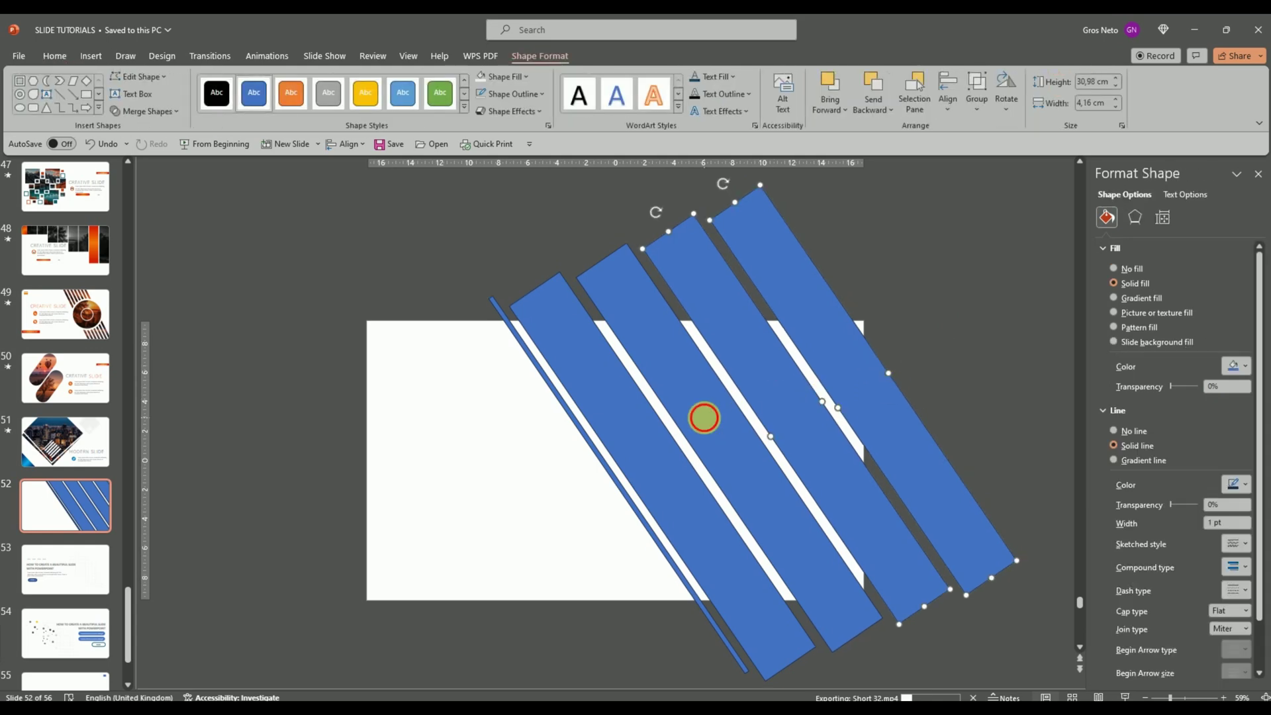
{"action": "left_click", "coordinate": [703, 417], "text": "shift"}
{"action": "left_click", "coordinate": [633, 431], "text": "shift"}
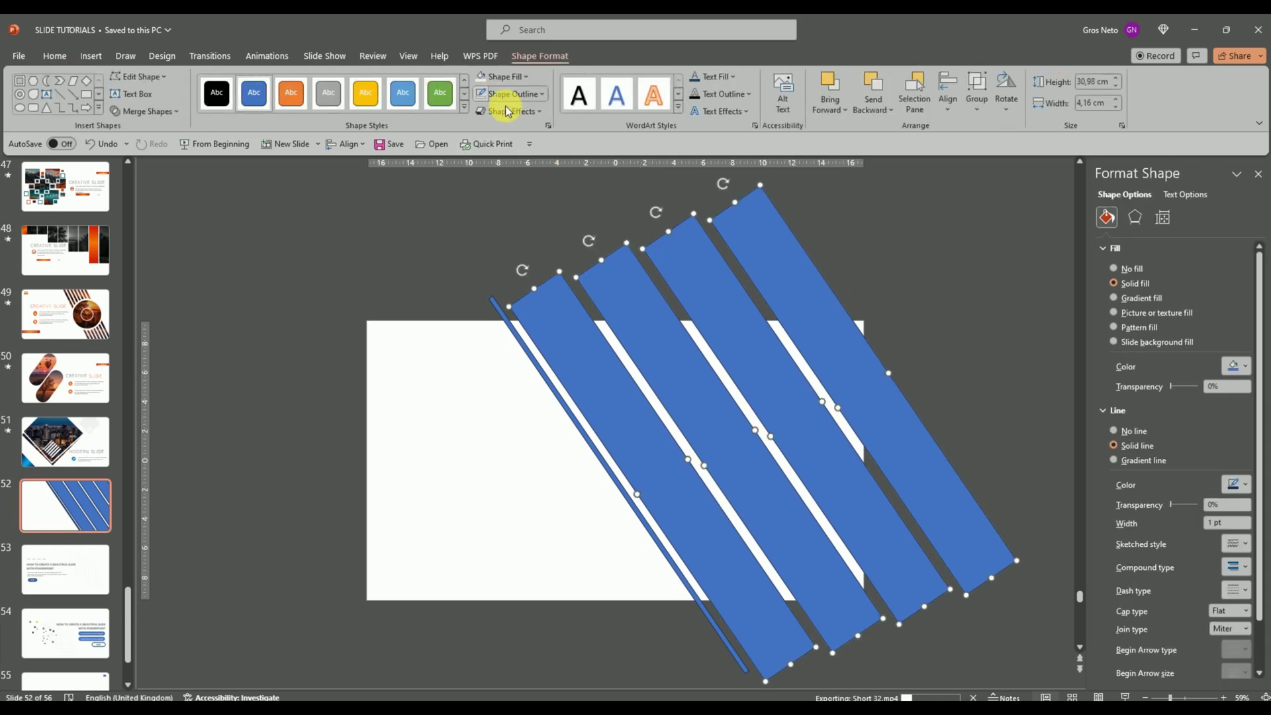
{"action": "left_click", "coordinate": [171, 111]}
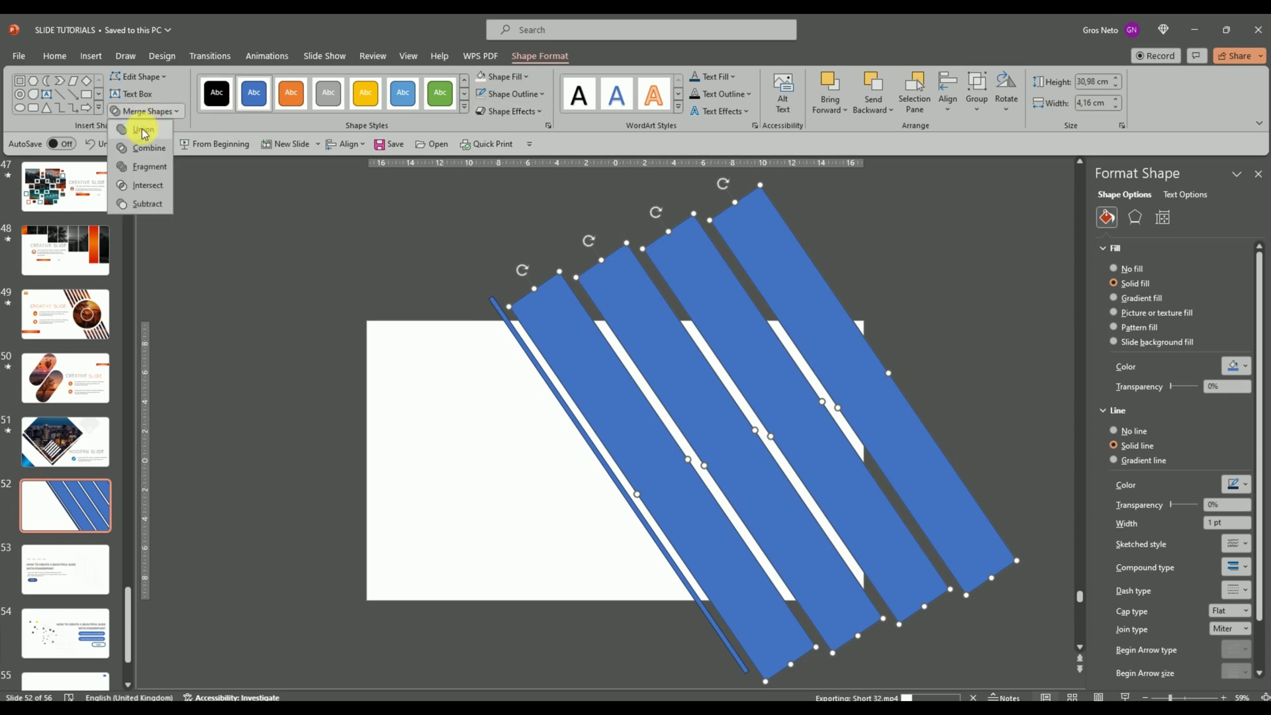
{"action": "left_click", "coordinate": [143, 129]}
{"action": "left_click", "coordinate": [904, 275]}
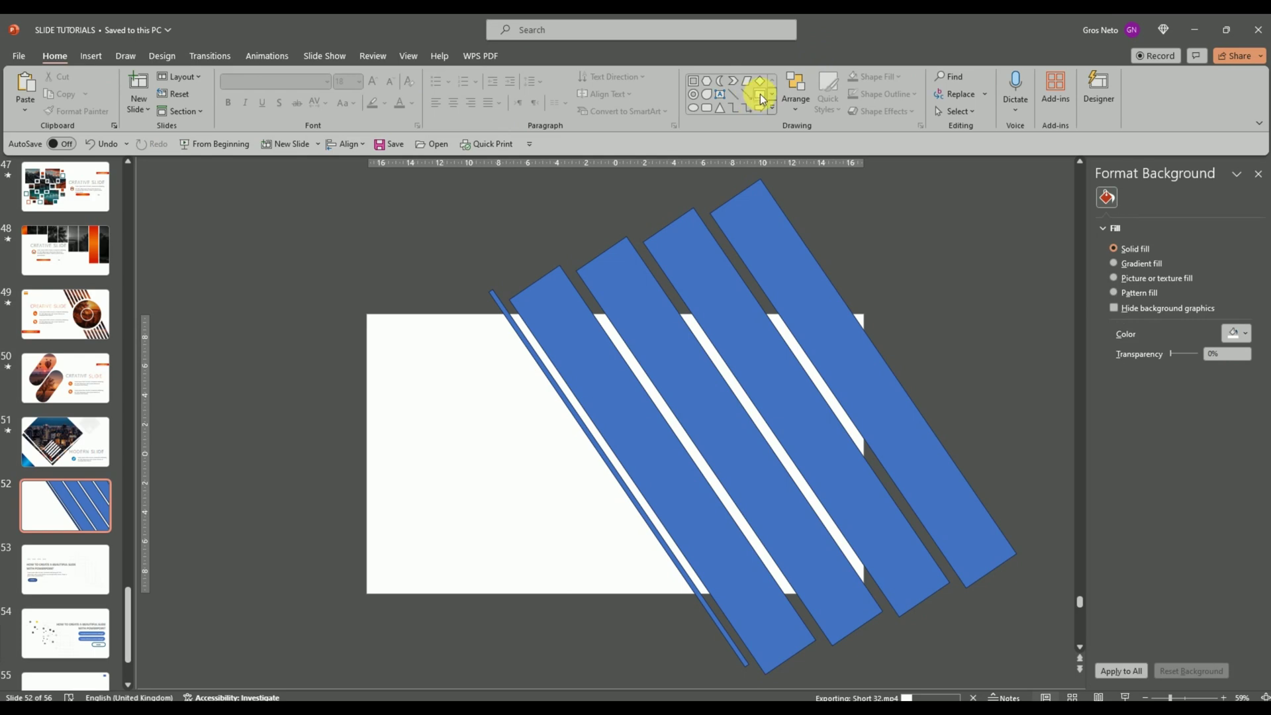
{"action": "left_click", "coordinate": [759, 94]}
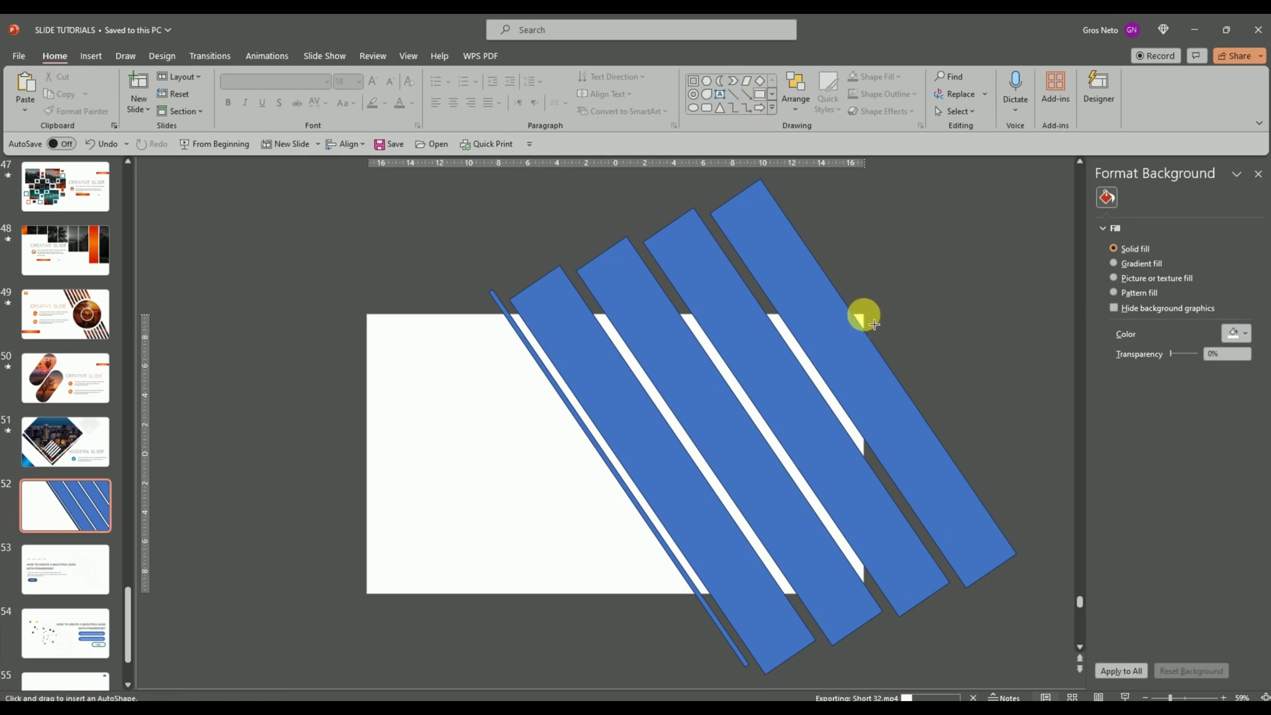
Step: Draw a slide-sized rectangle behind the stripes and Intersect them to trim the bars
{"action": "mouse_move", "coordinate": [859, 315]}
{"action": "left_mouse_down"}
{"action": "mouse_move", "coordinate": [418, 601]}
{"action": "mouse_move", "coordinate": [376, 604]}
{"action": "left_mouse_up"}
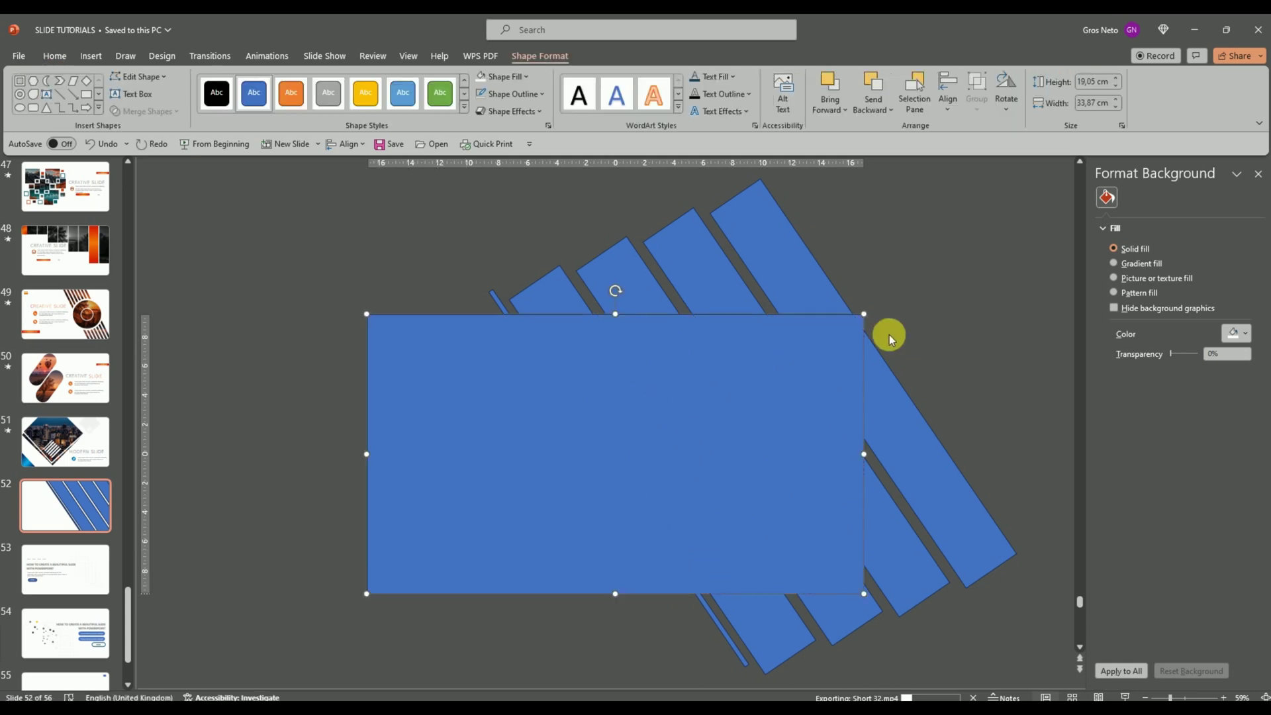
{"action": "right_click", "coordinate": [833, 367]}
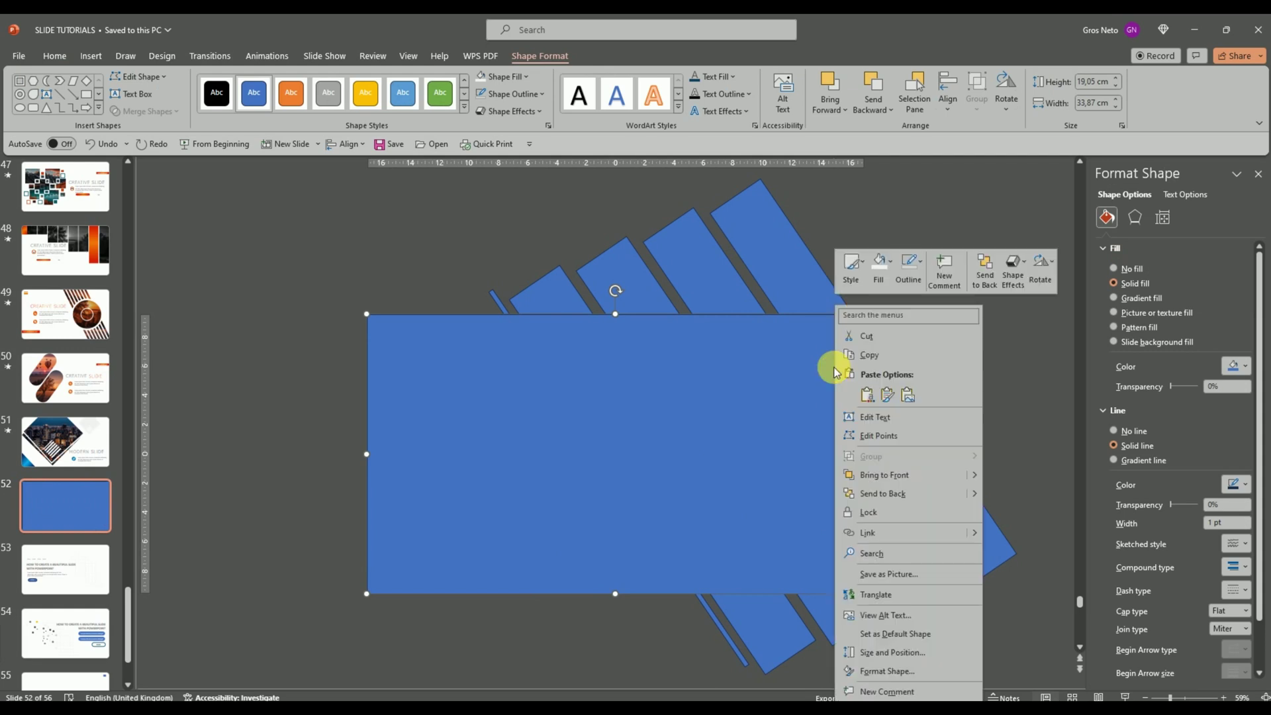
{"action": "left_click", "coordinate": [899, 494]}
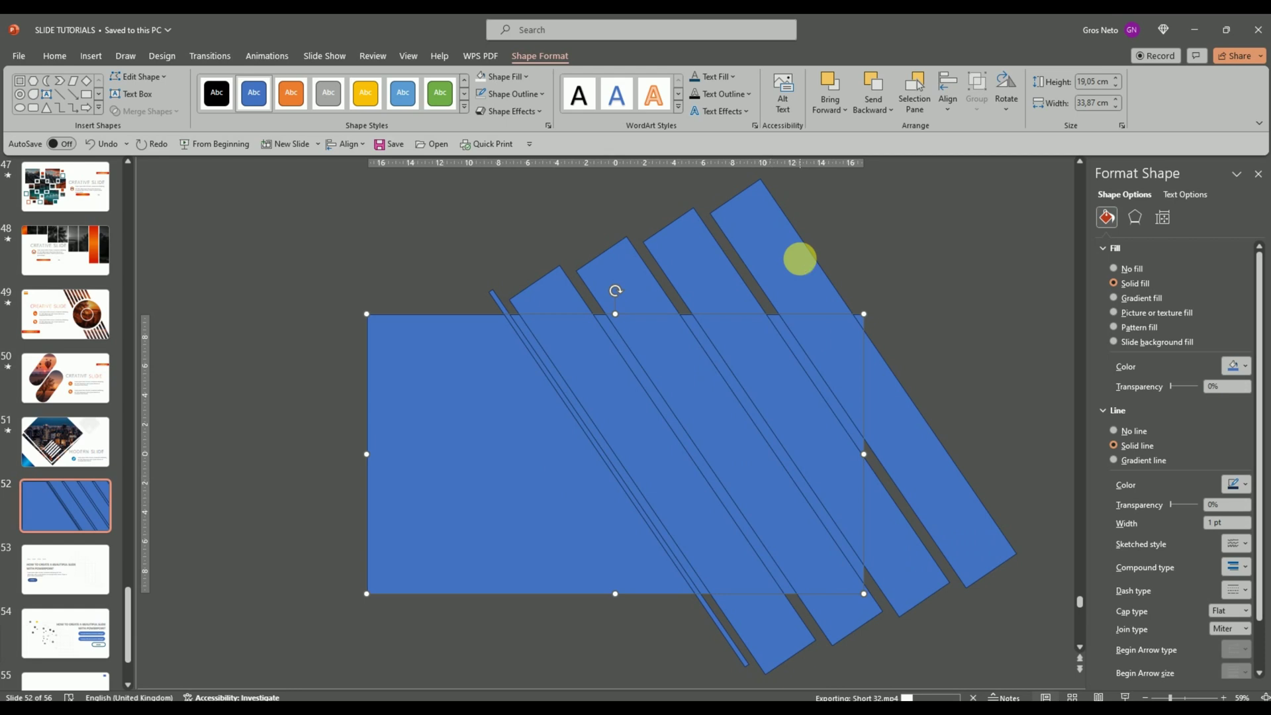
{"action": "left_click", "coordinate": [799, 259], "text": "shift"}
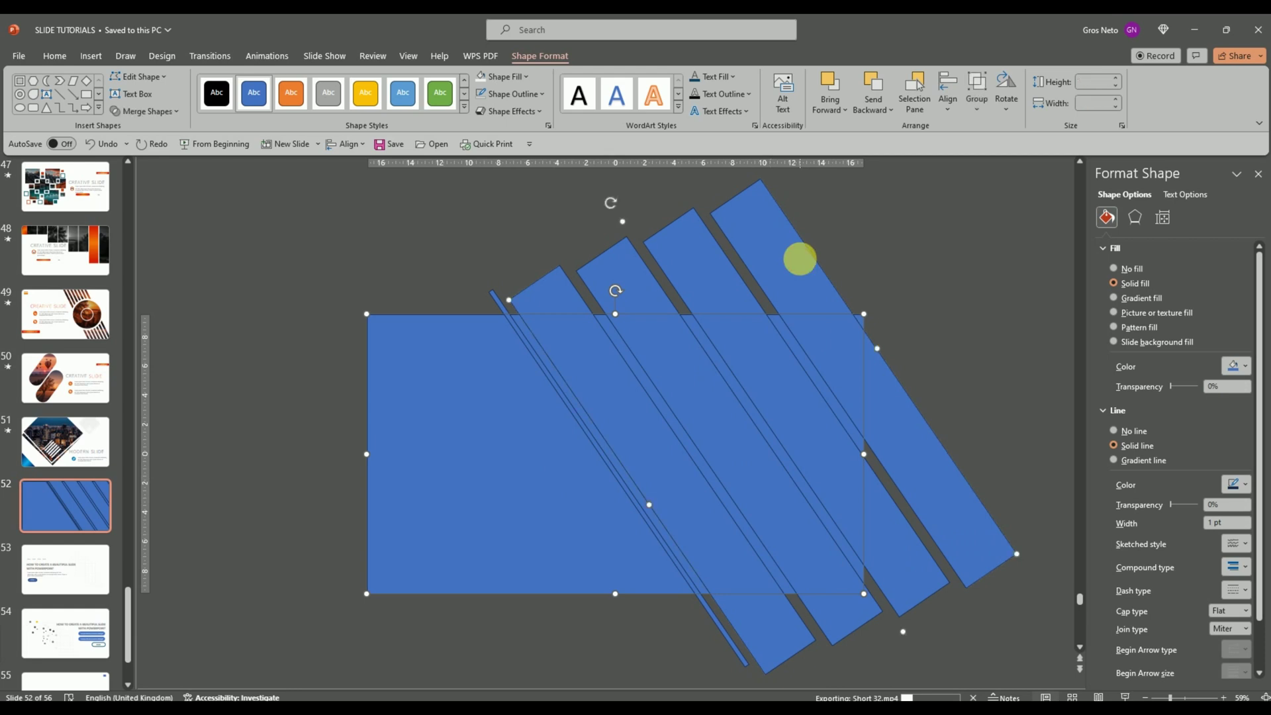
{"action": "left_click", "coordinate": [157, 112]}
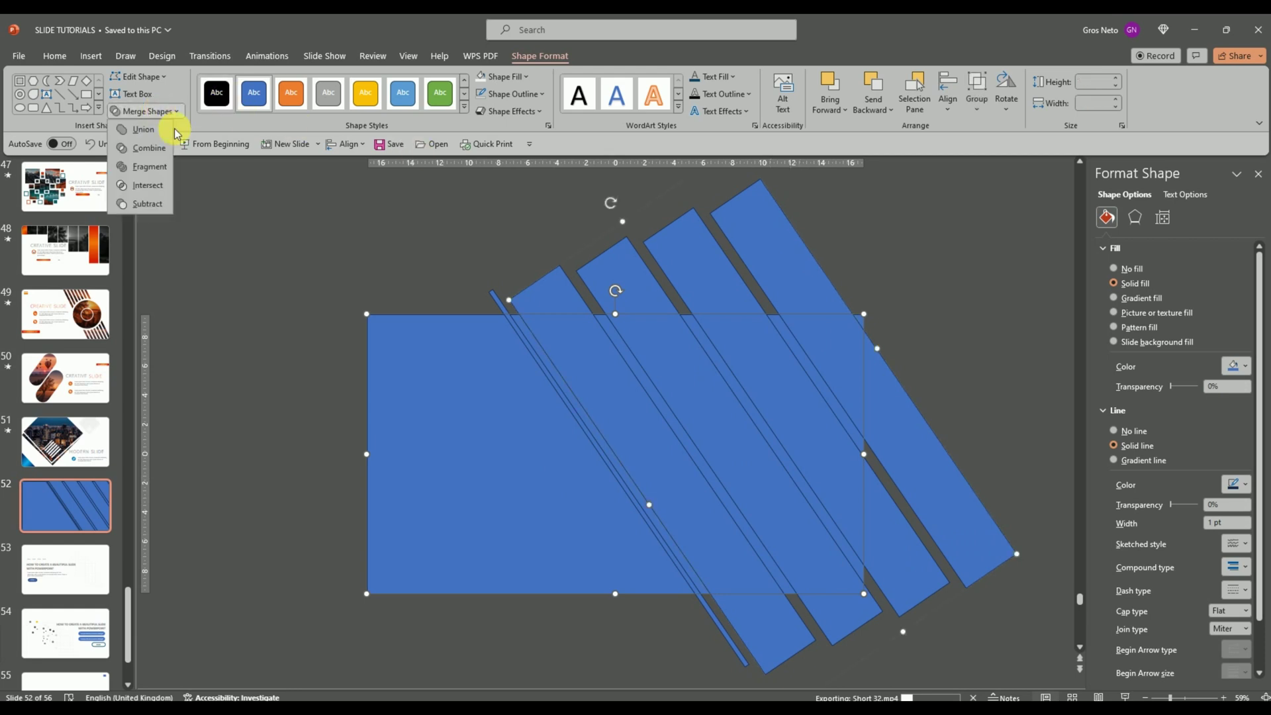
{"action": "left_click", "coordinate": [165, 186]}
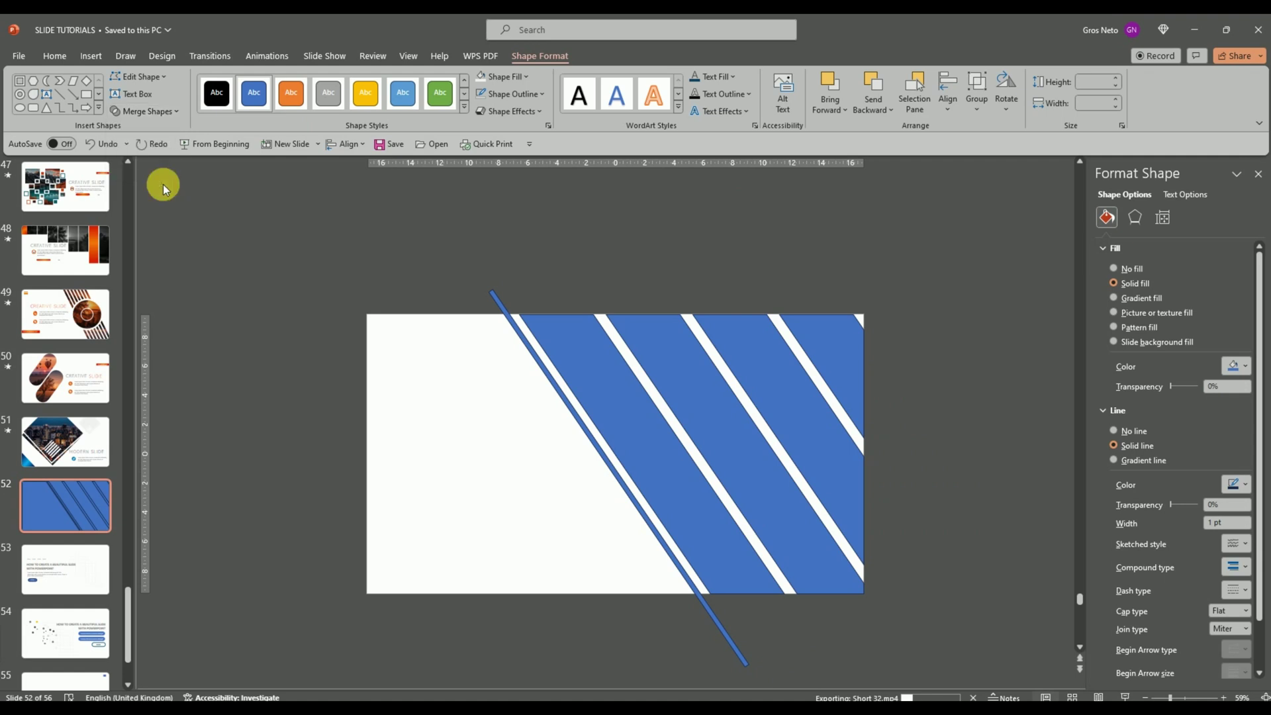
Step: Draw rectangles covering the thin stripe's ends above and below the slide
{"action": "left_click", "coordinate": [648, 245]}
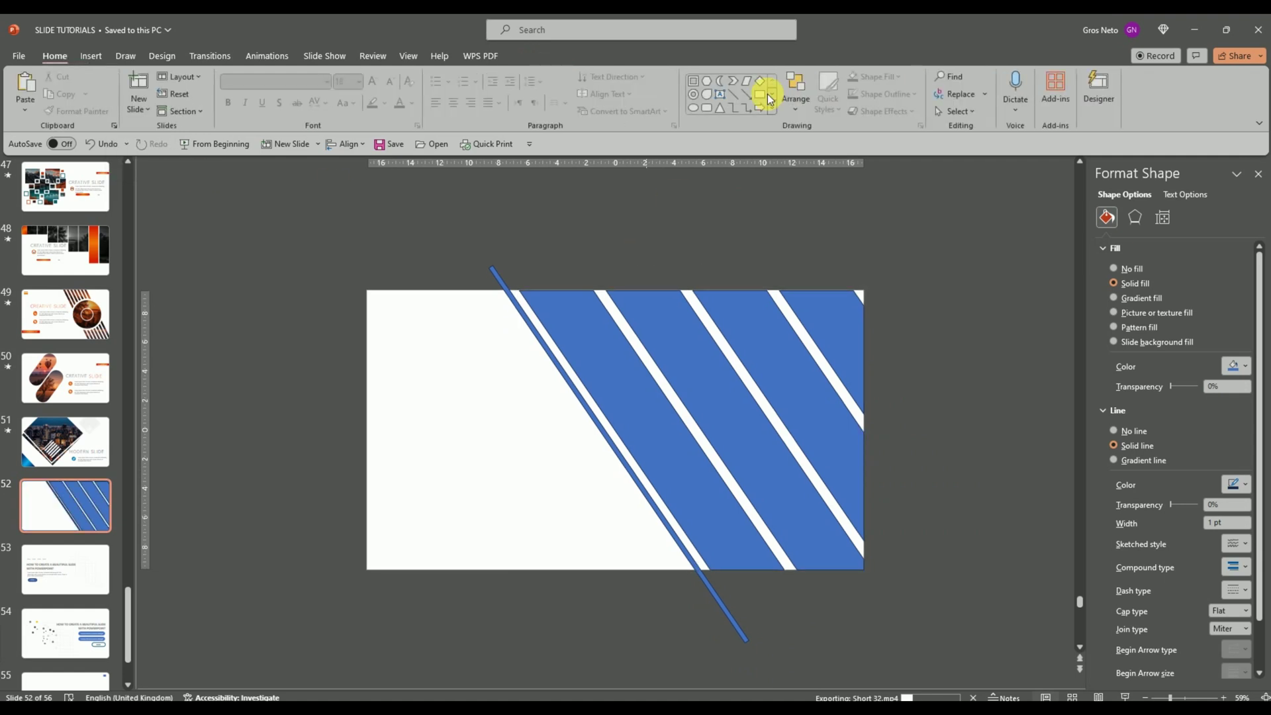
{"action": "left_click", "coordinate": [760, 94]}
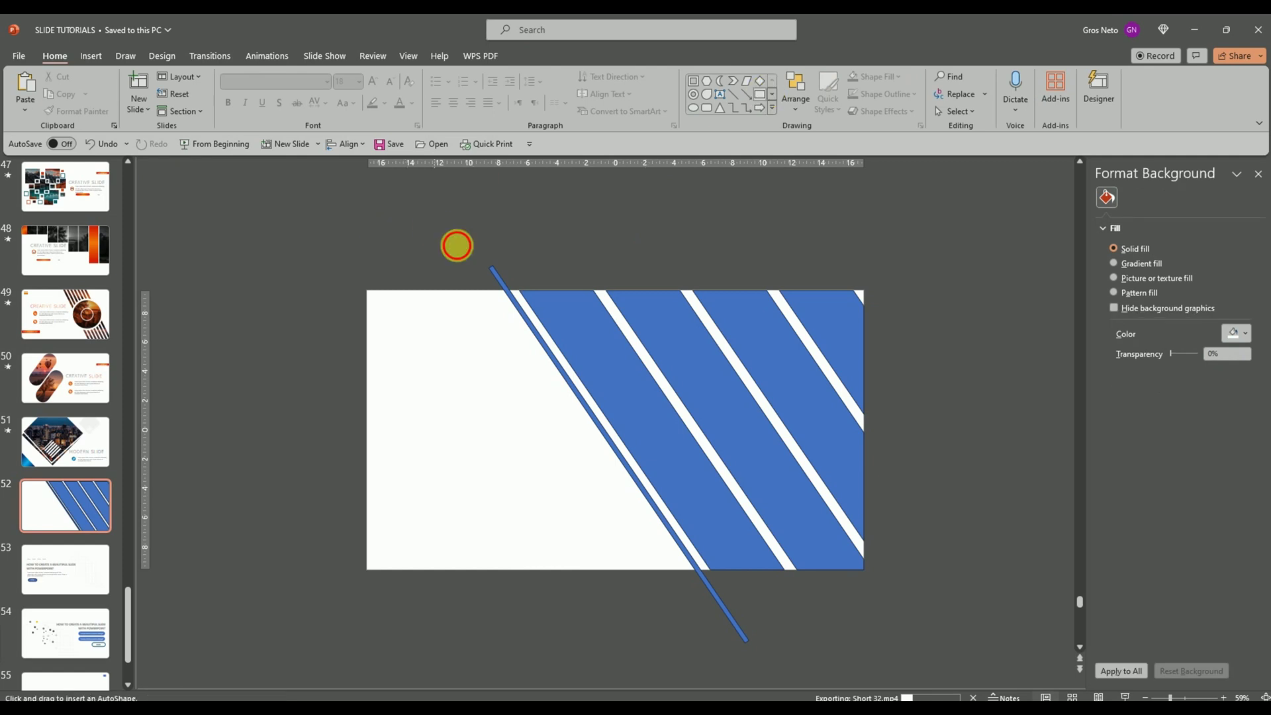
{"action": "mouse_move", "coordinate": [457, 246]}
{"action": "left_mouse_down"}
{"action": "mouse_move", "coordinate": [550, 300]}
{"action": "mouse_move", "coordinate": [540, 291]}
{"action": "left_mouse_up"}
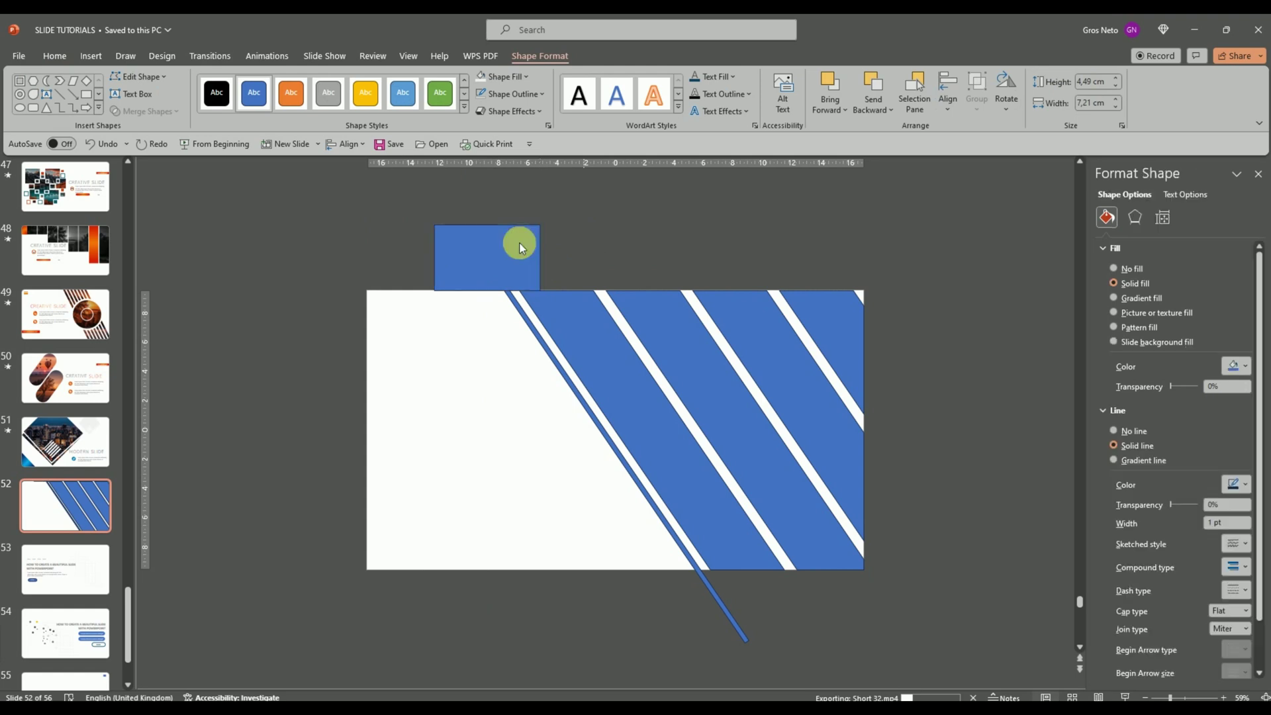
{"action": "left_click", "coordinate": [503, 258]}
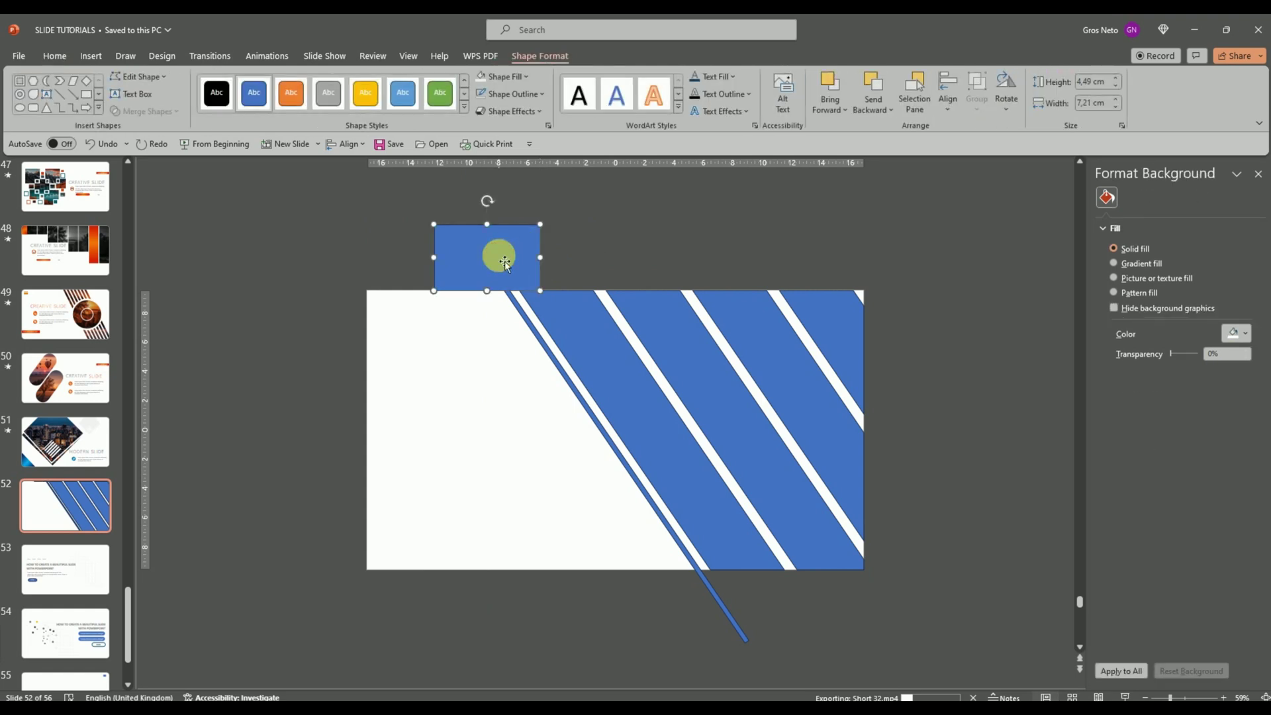
{"action": "mouse_move", "coordinate": [499, 255]}
{"action": "left_mouse_down"}
{"action": "mouse_move", "coordinate": [756, 625]}
{"action": "mouse_move", "coordinate": [740, 614]}
{"action": "left_mouse_up"}
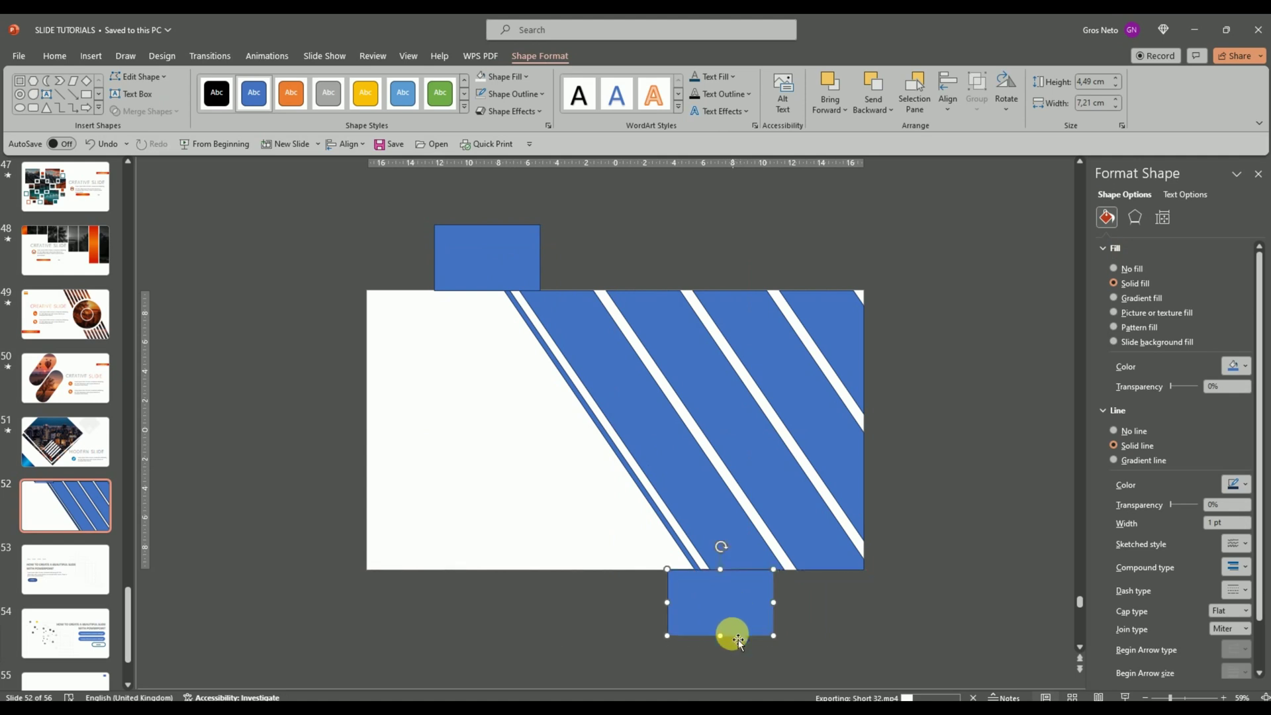
{"action": "left_click_drag", "start_coordinate": [724, 637], "coordinate": [731, 662]}
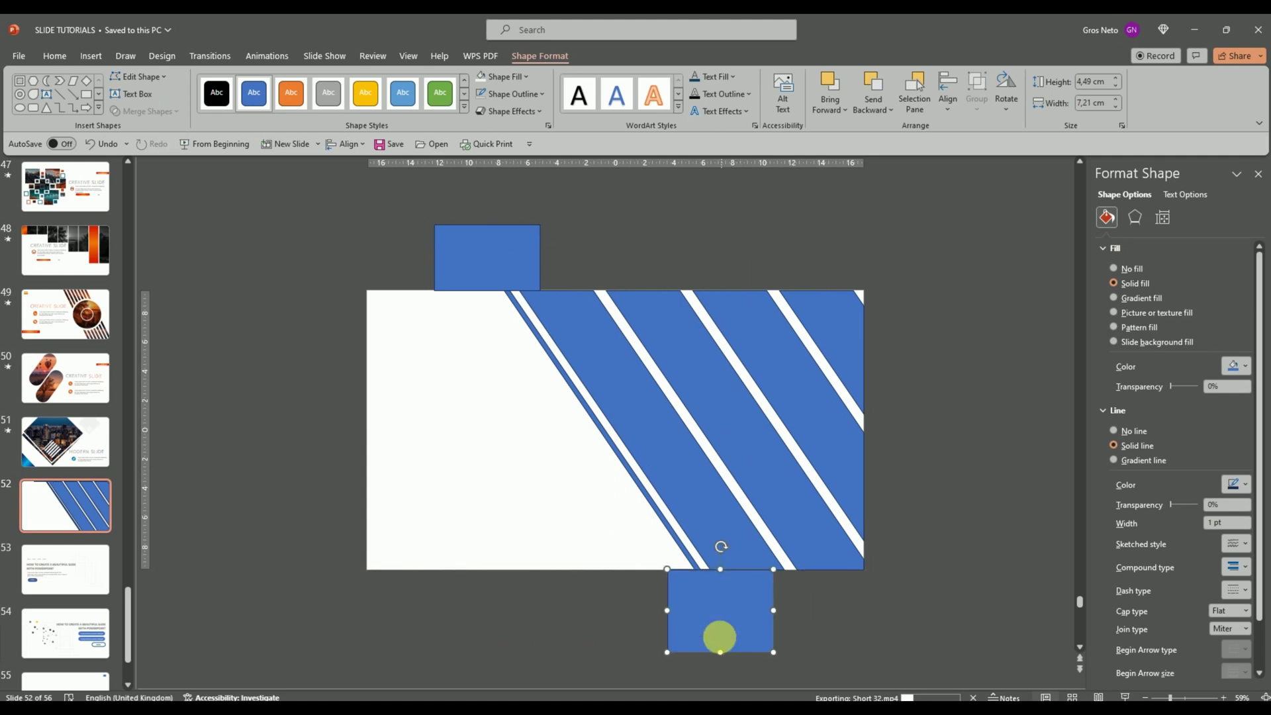
Step: Subtract both rectangles from the thin stripe so it ends at the slide edges
{"action": "left_click", "coordinate": [574, 388]}
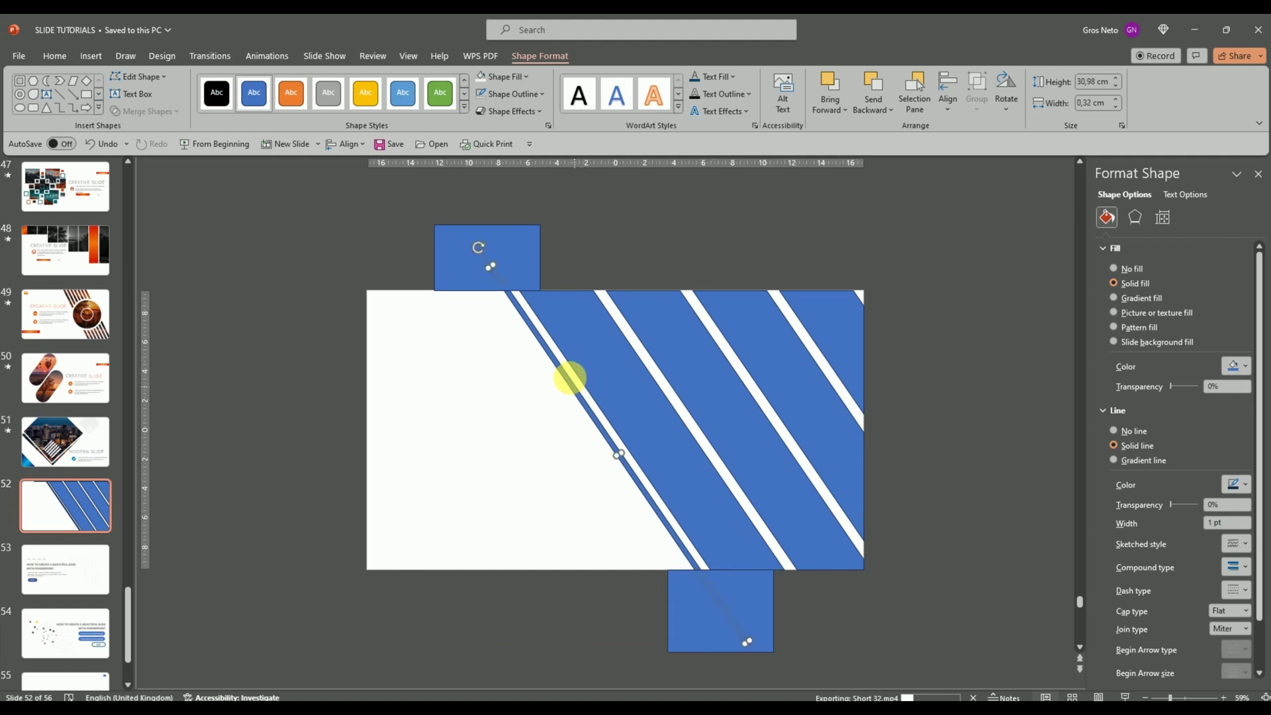
{"action": "left_click", "coordinate": [530, 244], "text": "shift"}
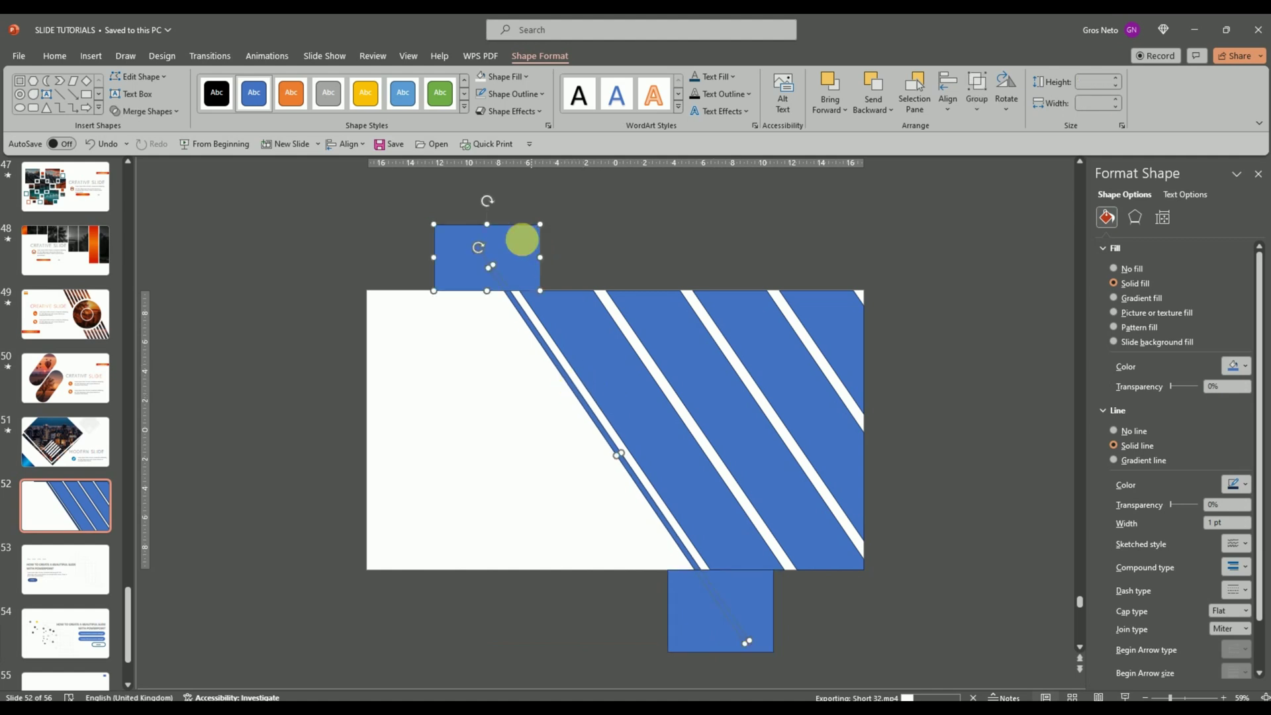
{"action": "left_click", "coordinate": [164, 118]}
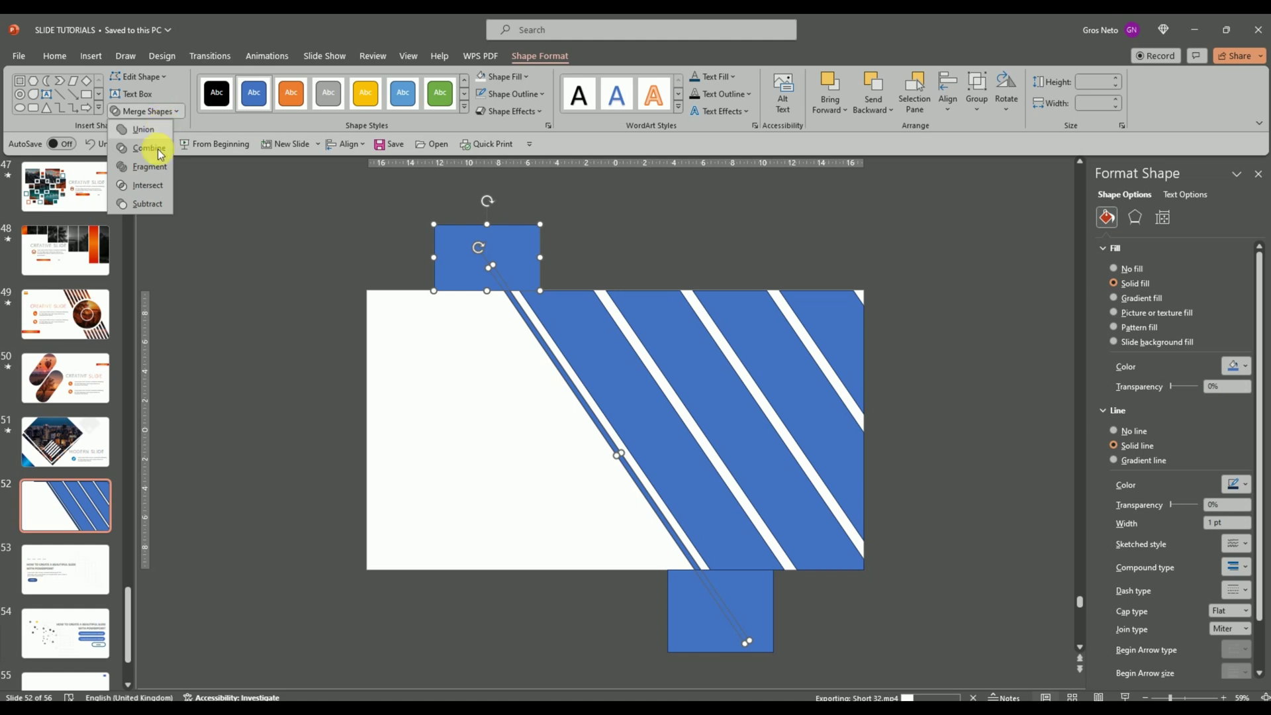
{"action": "left_click", "coordinate": [137, 205]}
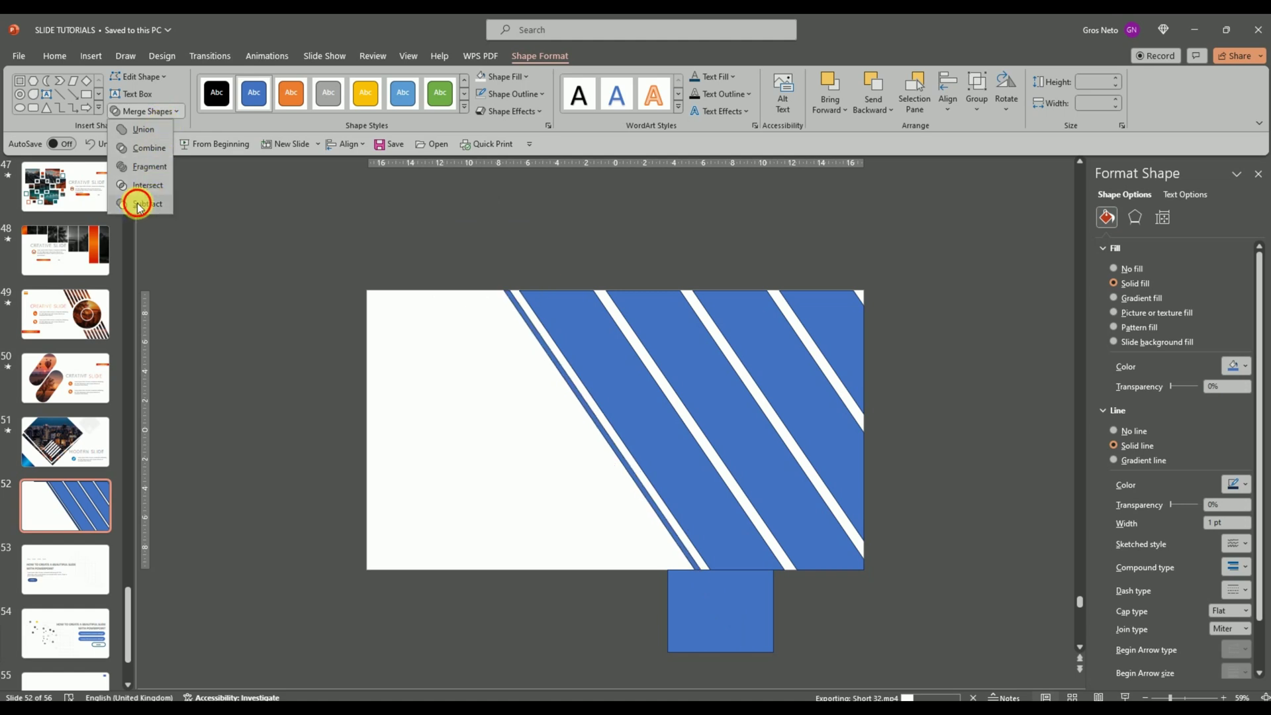
{"action": "left_click", "coordinate": [769, 609]}
{"action": "left_click", "coordinate": [689, 561], "text": "shift"}
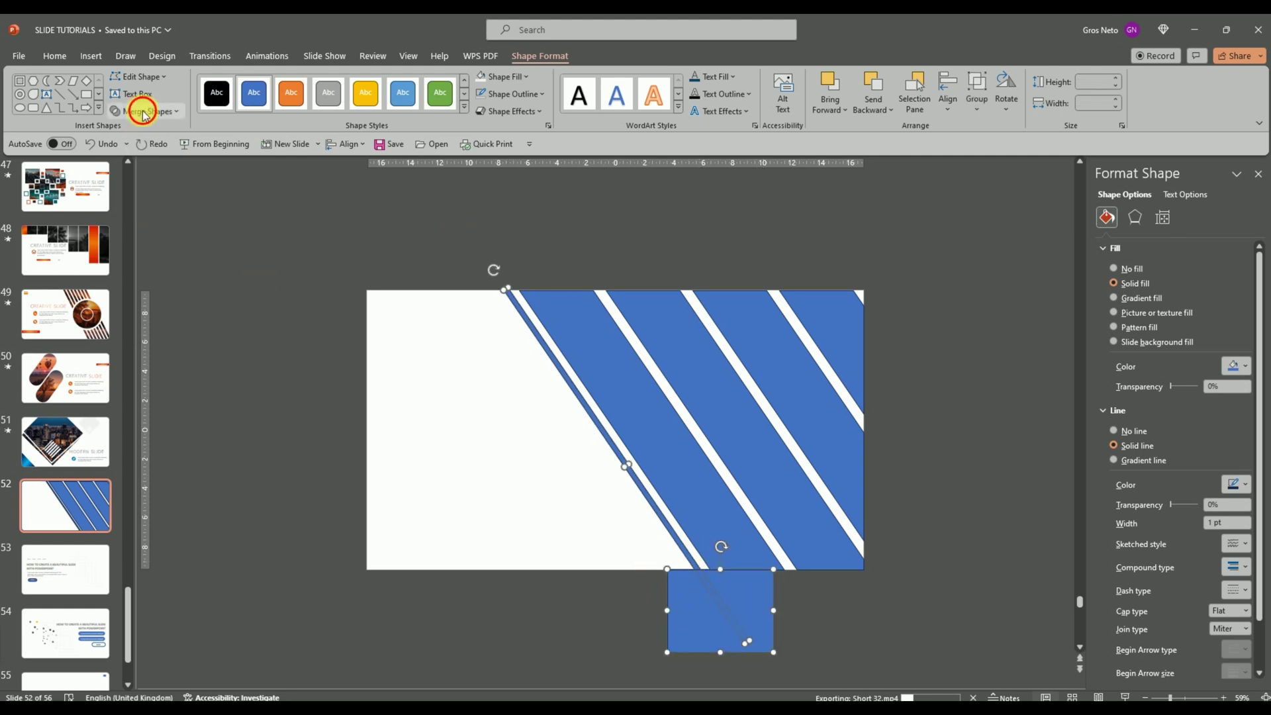
{"action": "left_click", "coordinate": [145, 113]}
{"action": "left_click", "coordinate": [143, 206]}
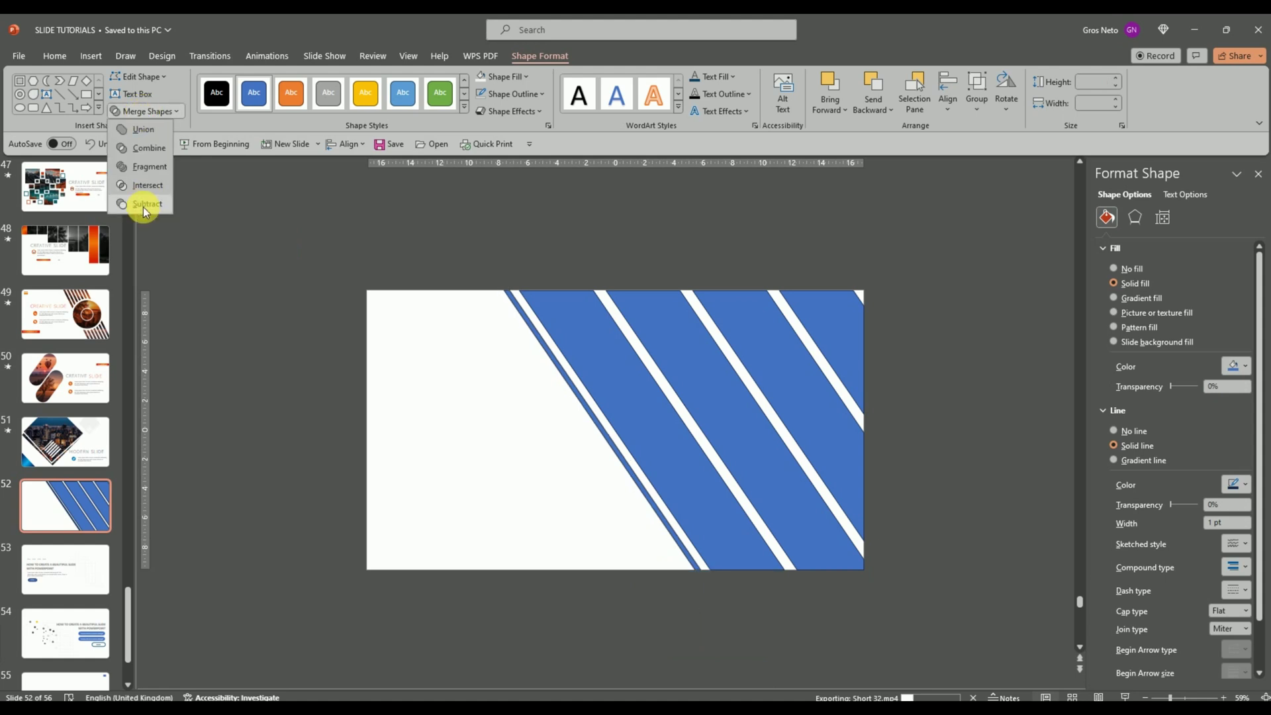
{"action": "left_click", "coordinate": [685, 338]}
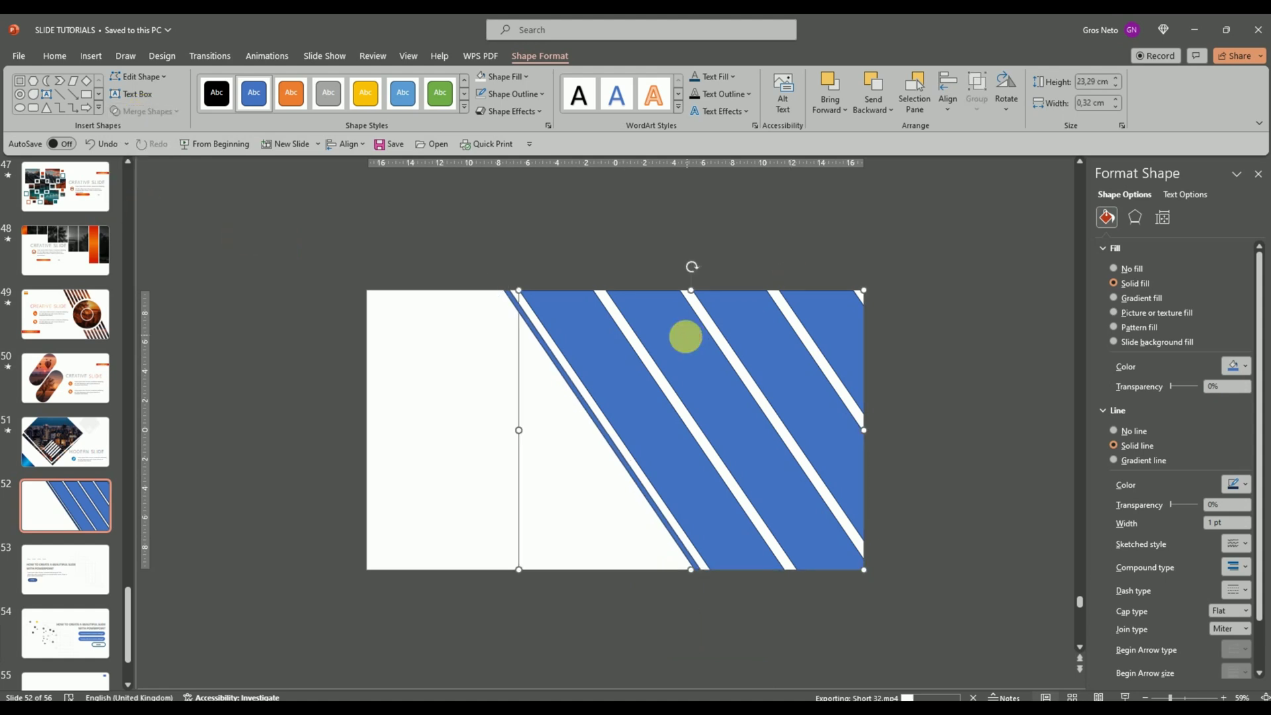
{"action": "right_click", "coordinate": [689, 340]}
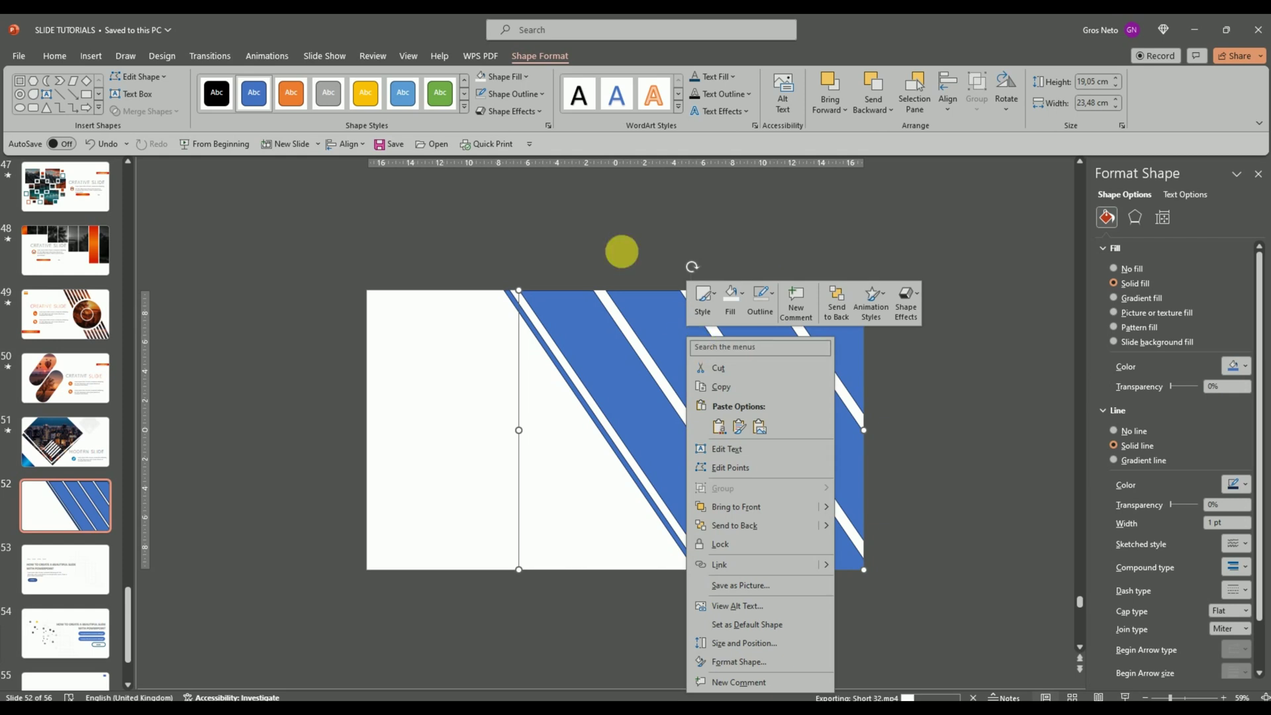
Step: Duplicate the thin stripe, tilt it the opposite way, widen it to 1.05 cm, and place it across the stripes
{"action": "left_click", "coordinate": [609, 225]}
{"action": "left_click", "coordinate": [579, 396]}
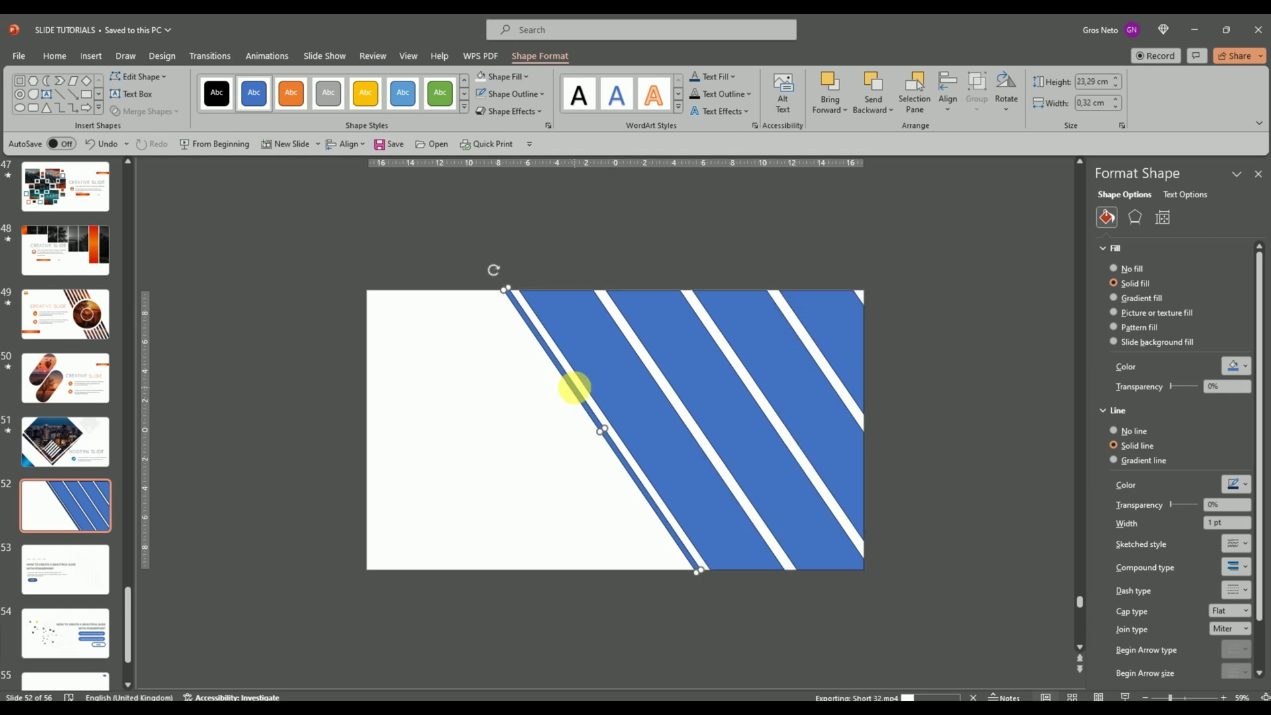
{"action": "key", "text": "ctrl+z"}
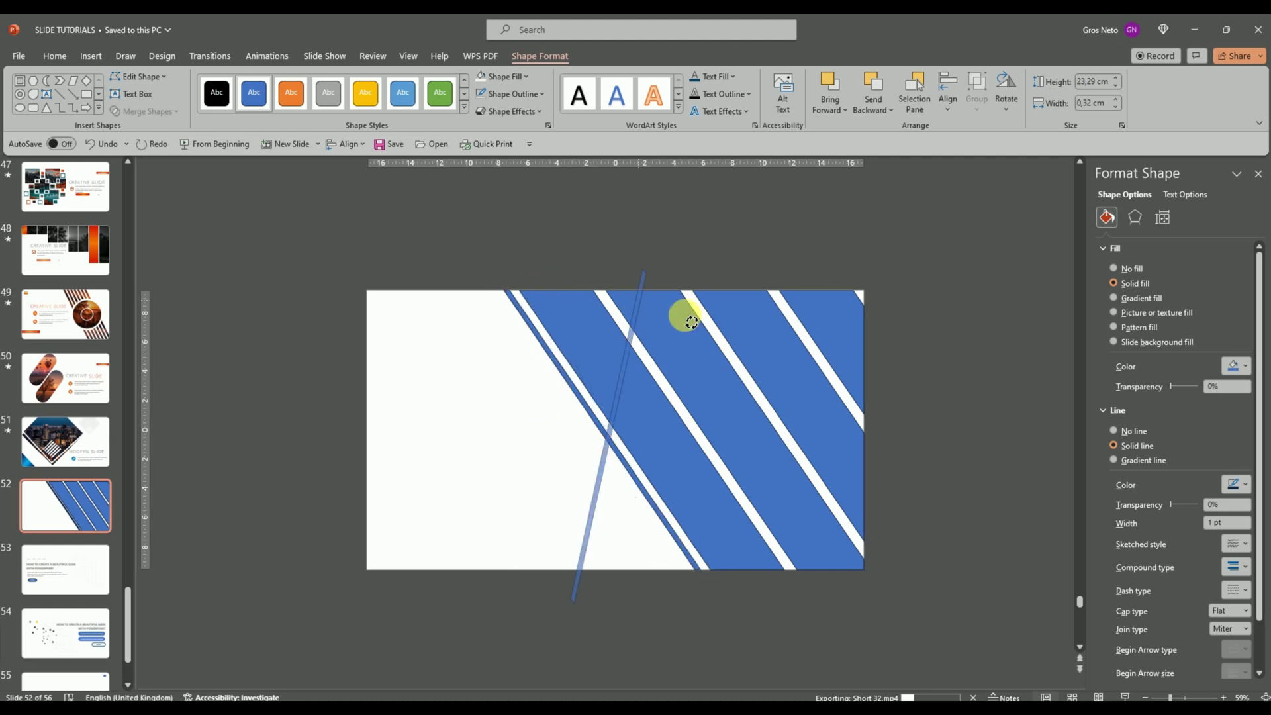
{"action": "left_click_drag", "start_coordinate": [503, 278], "coordinate": [688, 318]}
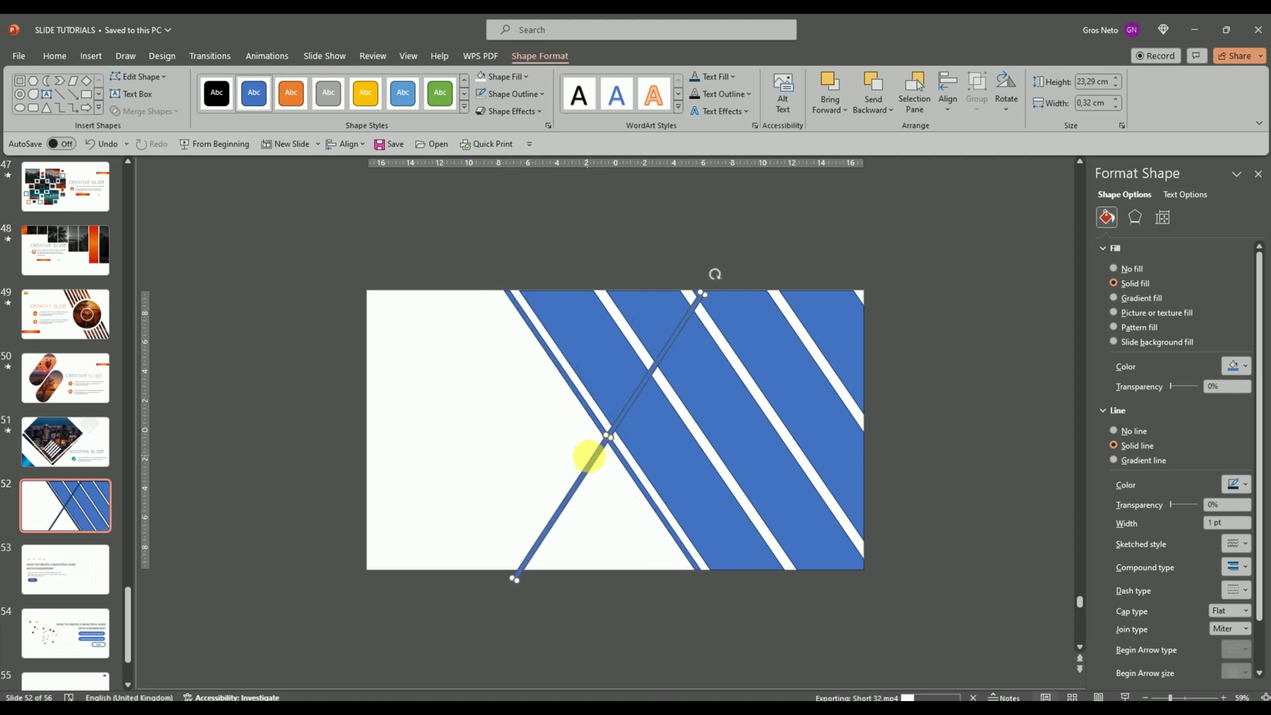
{"action": "mouse_move", "coordinate": [592, 457]}
{"action": "left_mouse_down"}
{"action": "mouse_move", "coordinate": [676, 424]}
{"action": "mouse_move", "coordinate": [722, 428]}
{"action": "mouse_move", "coordinate": [702, 397]}
{"action": "mouse_move", "coordinate": [767, 388]}
{"action": "left_mouse_up"}
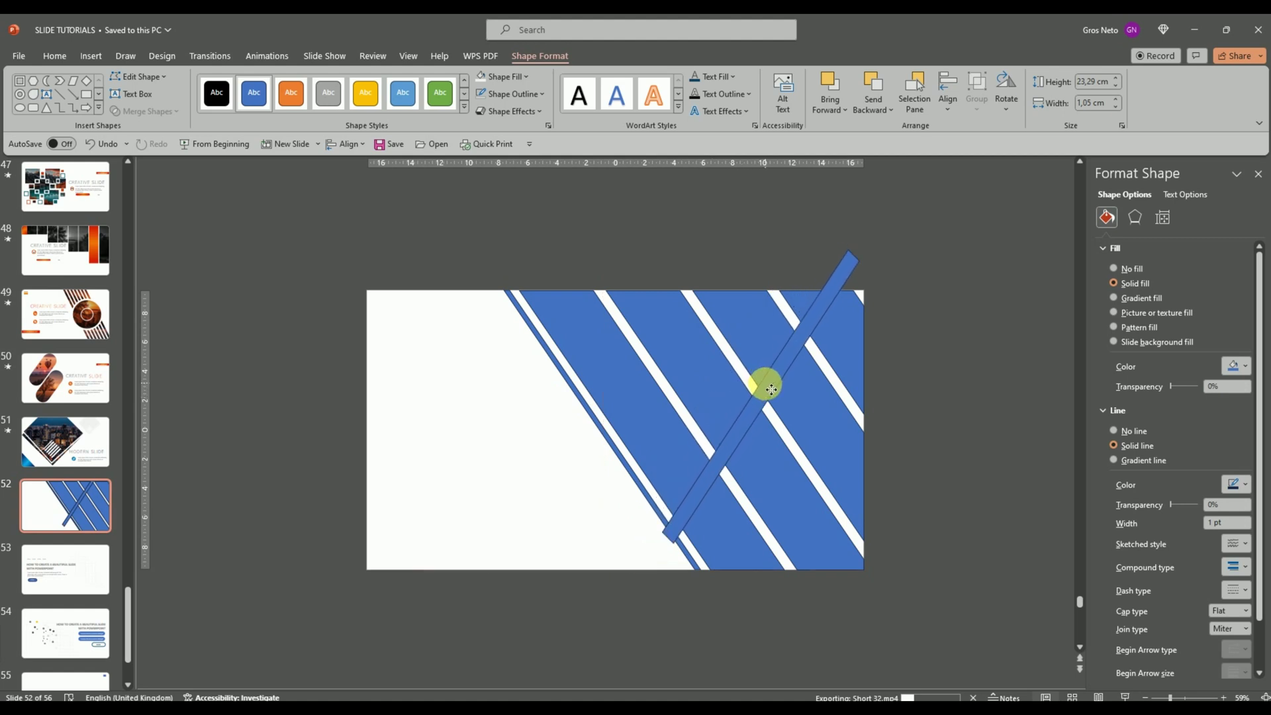
Step: Subtract the crossing bar from the striped shape to cut white gaps through it
{"action": "left_click", "coordinate": [764, 384]}
{"action": "left_click", "coordinate": [842, 359]}
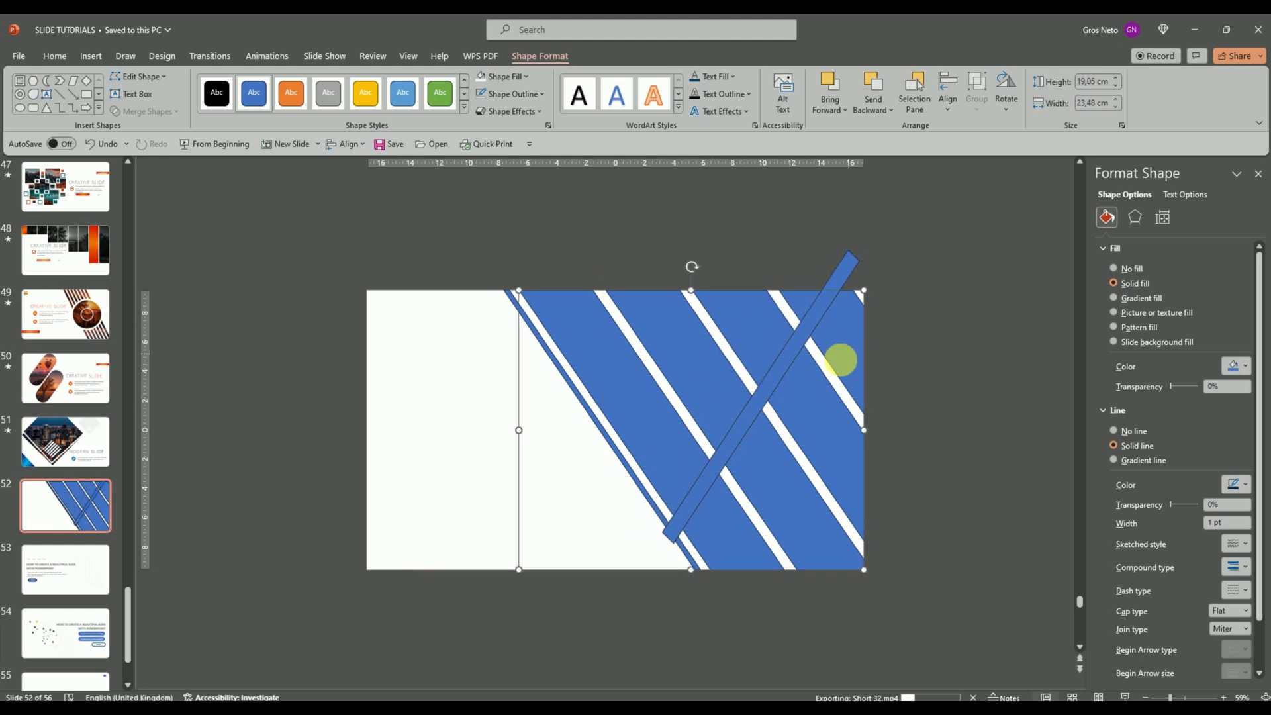
{"action": "left_click", "coordinate": [782, 371], "text": "shift"}
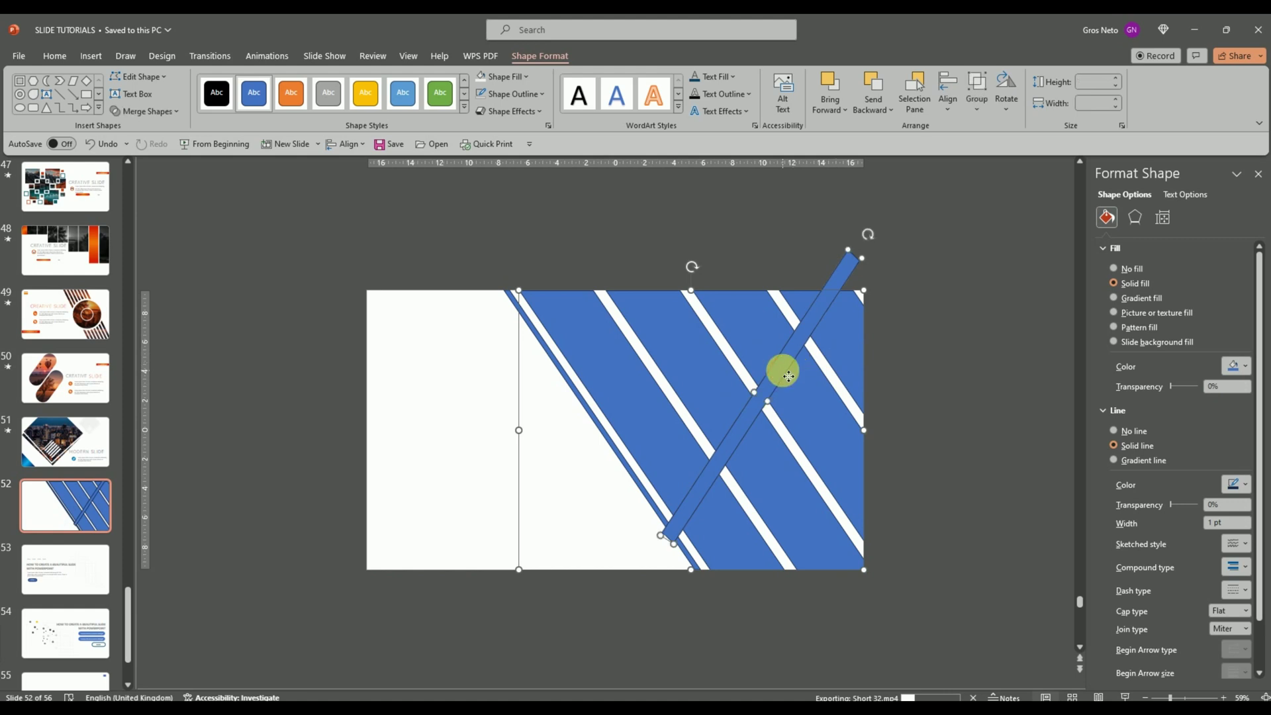
{"action": "left_click", "coordinate": [178, 112]}
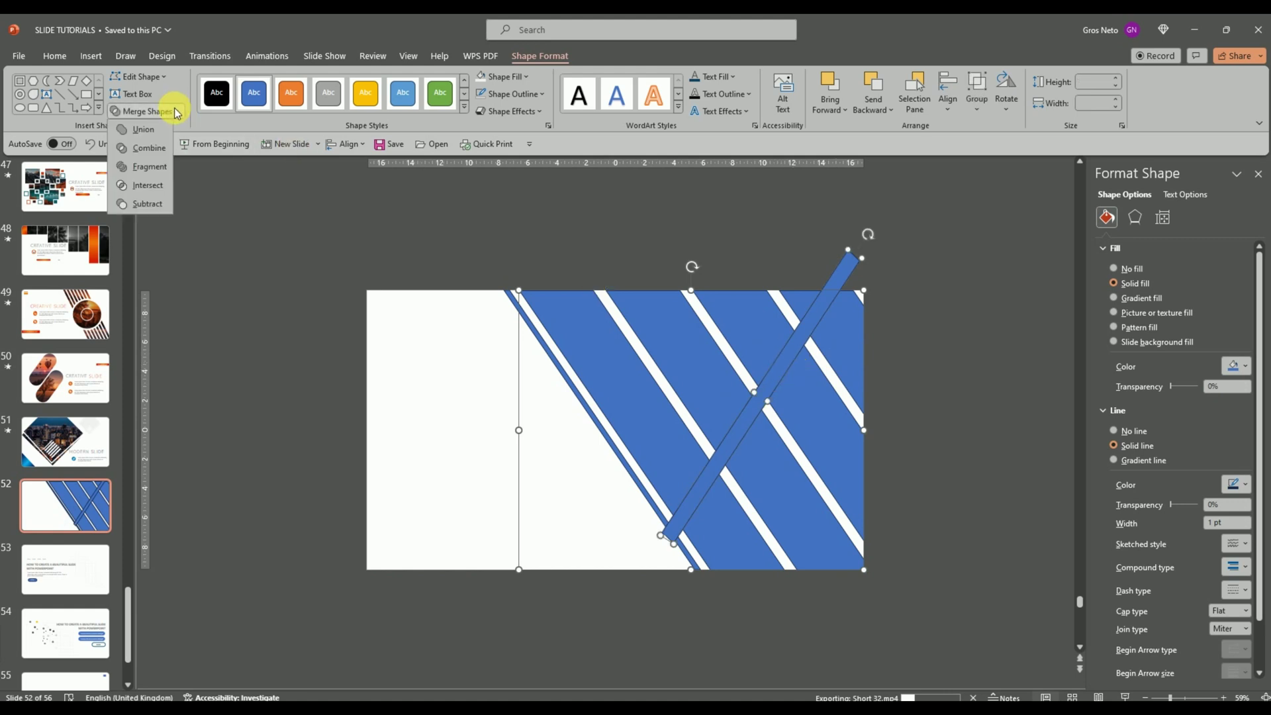
{"action": "left_click", "coordinate": [147, 205]}
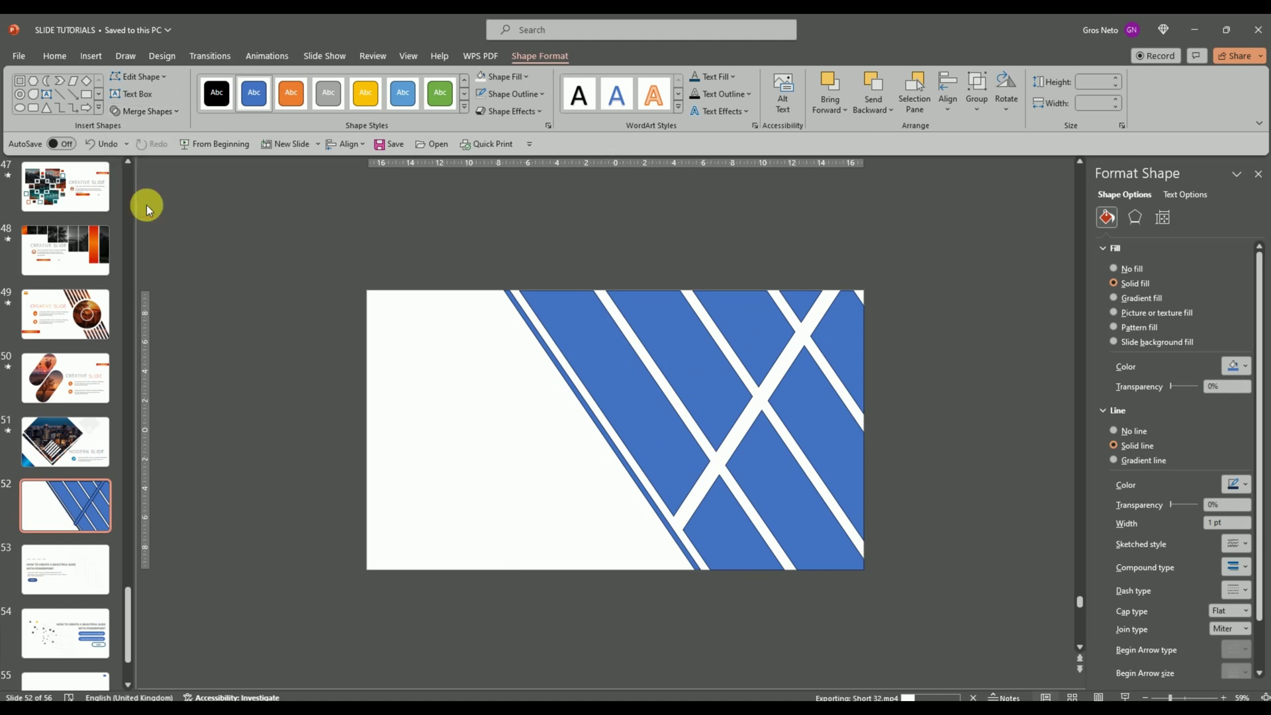
{"action": "left_click", "coordinate": [461, 395]}
Step: Zoom to 90%, copy the striped shape, and switch to Slide Master view
{"action": "left_click", "coordinate": [607, 367]}
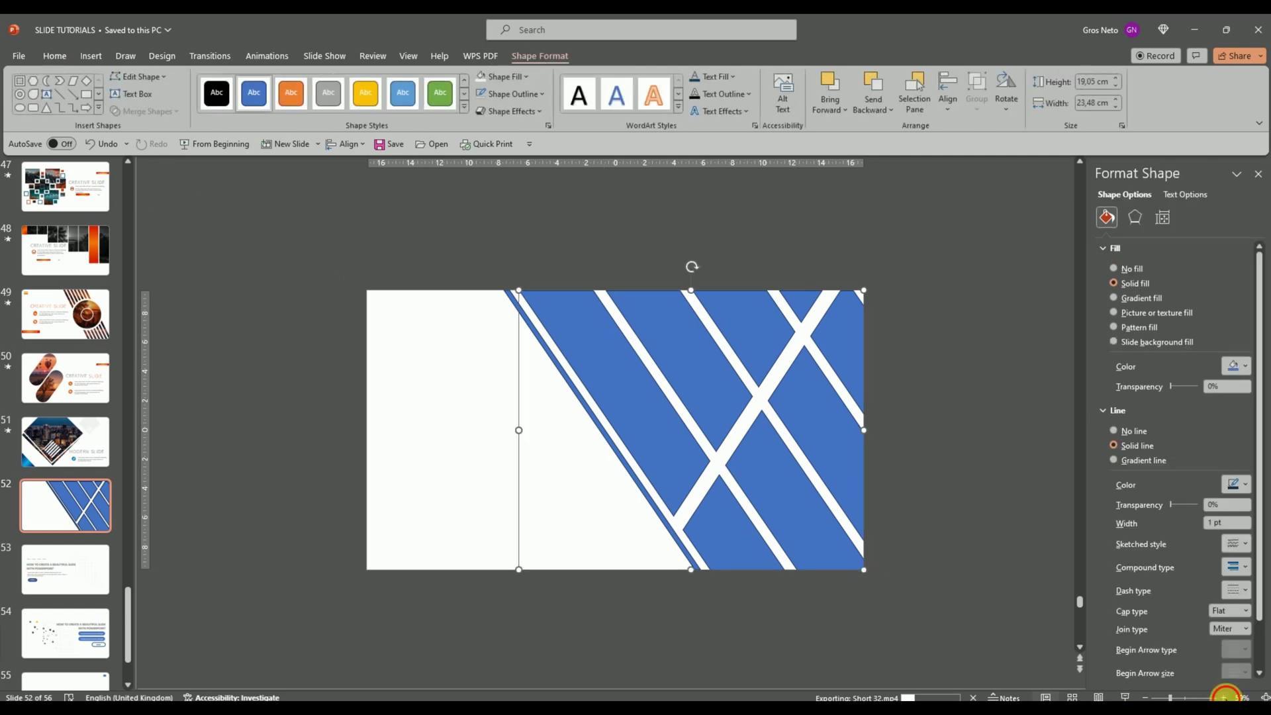
{"action": "left_click", "coordinate": [1224, 697]}
{"action": "left_click", "coordinate": [1223, 697]}
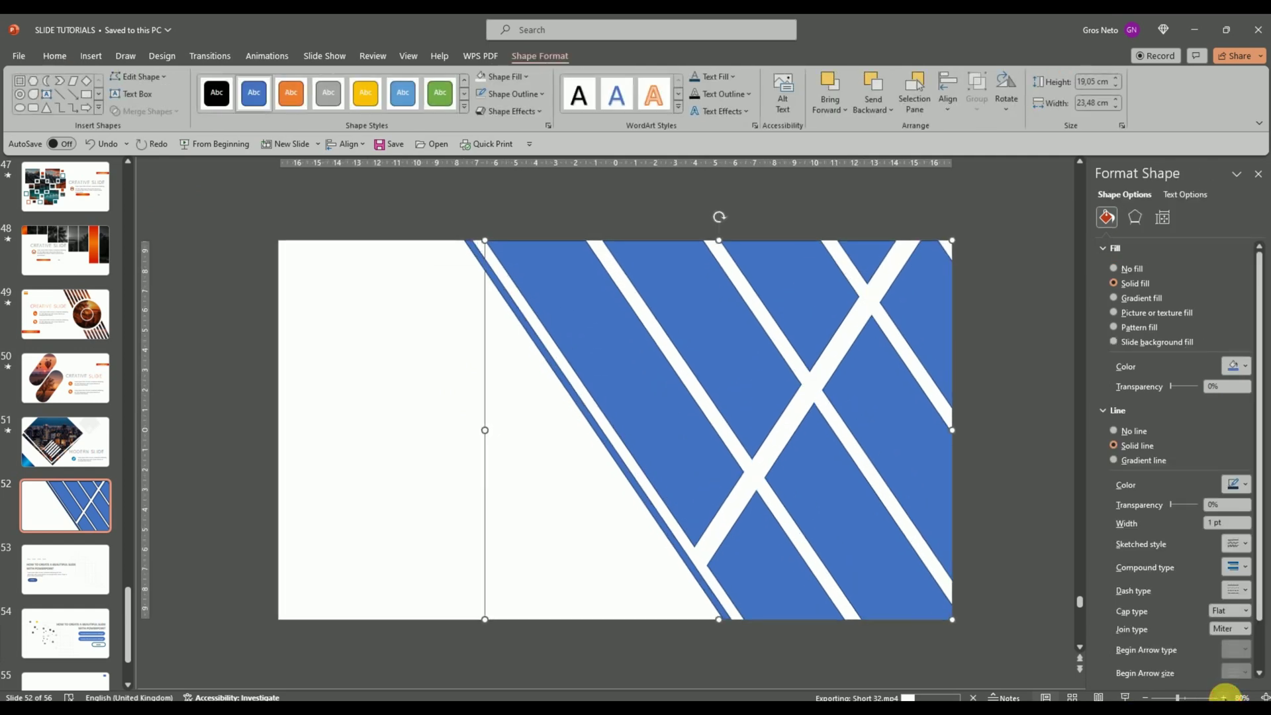
{"action": "left_click", "coordinate": [1223, 697]}
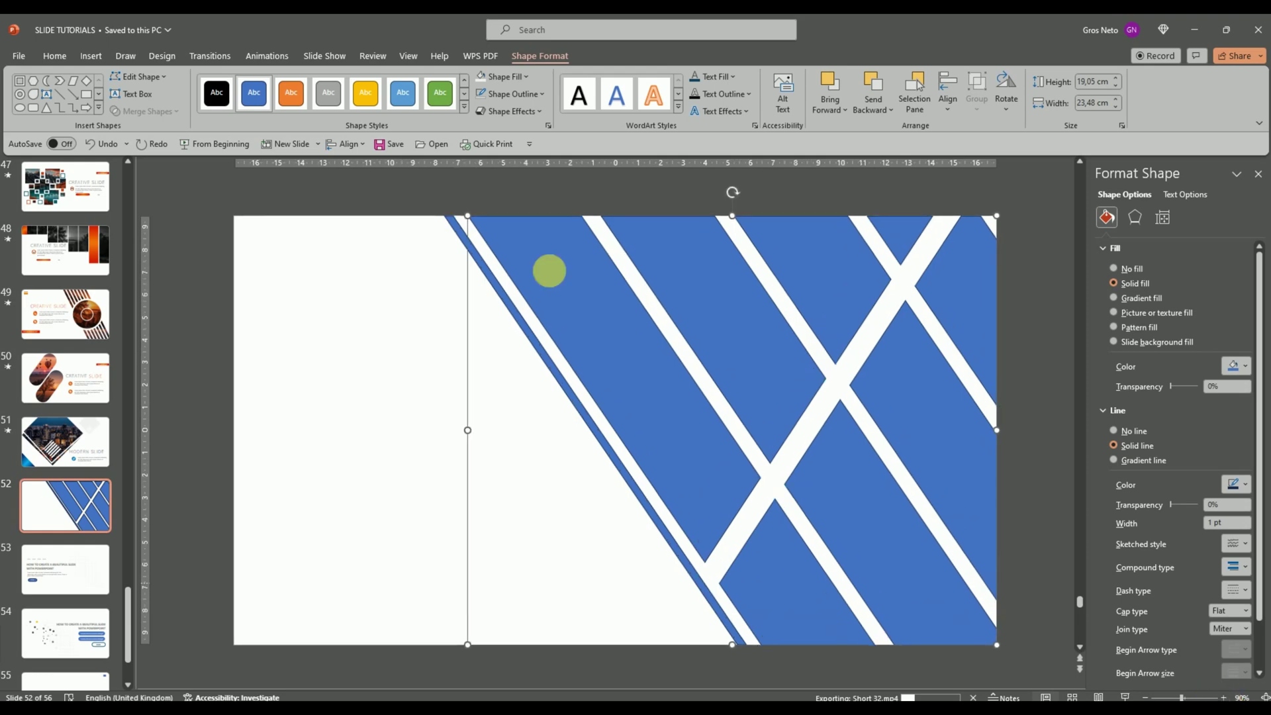
{"action": "right_click", "coordinate": [551, 264]}
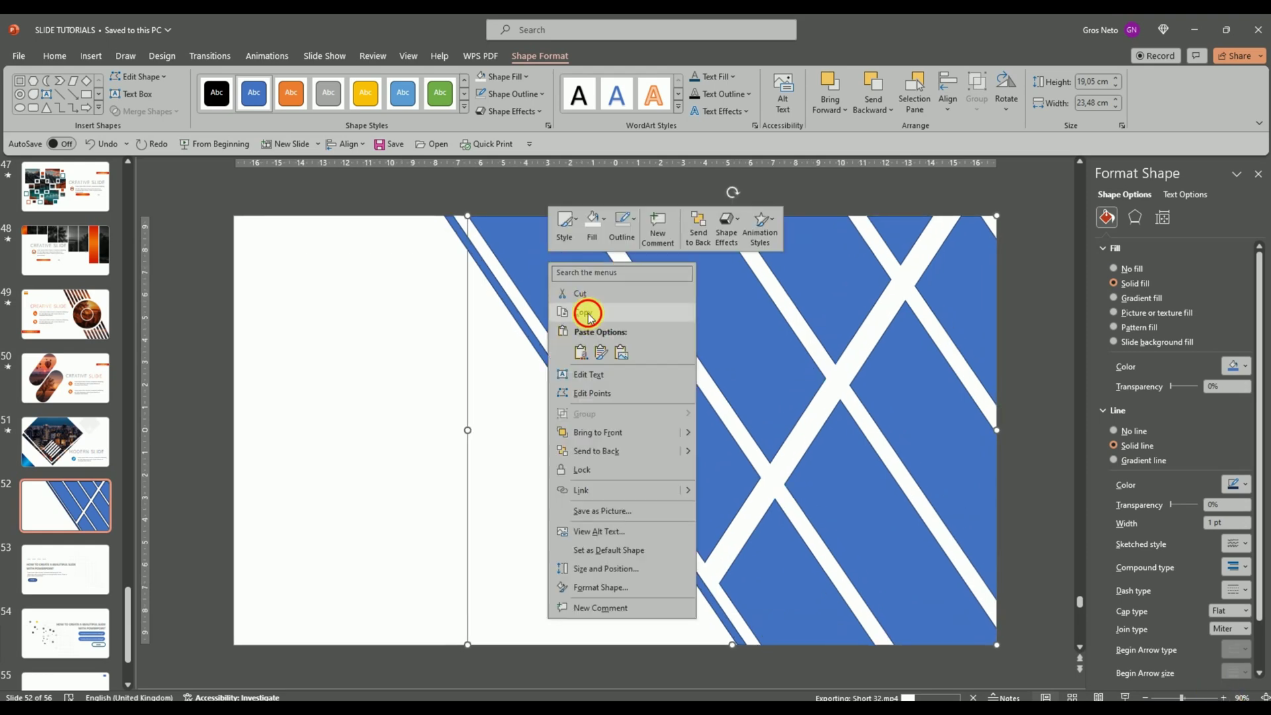
{"action": "left_click", "coordinate": [589, 314]}
{"action": "left_click", "coordinate": [414, 57]}
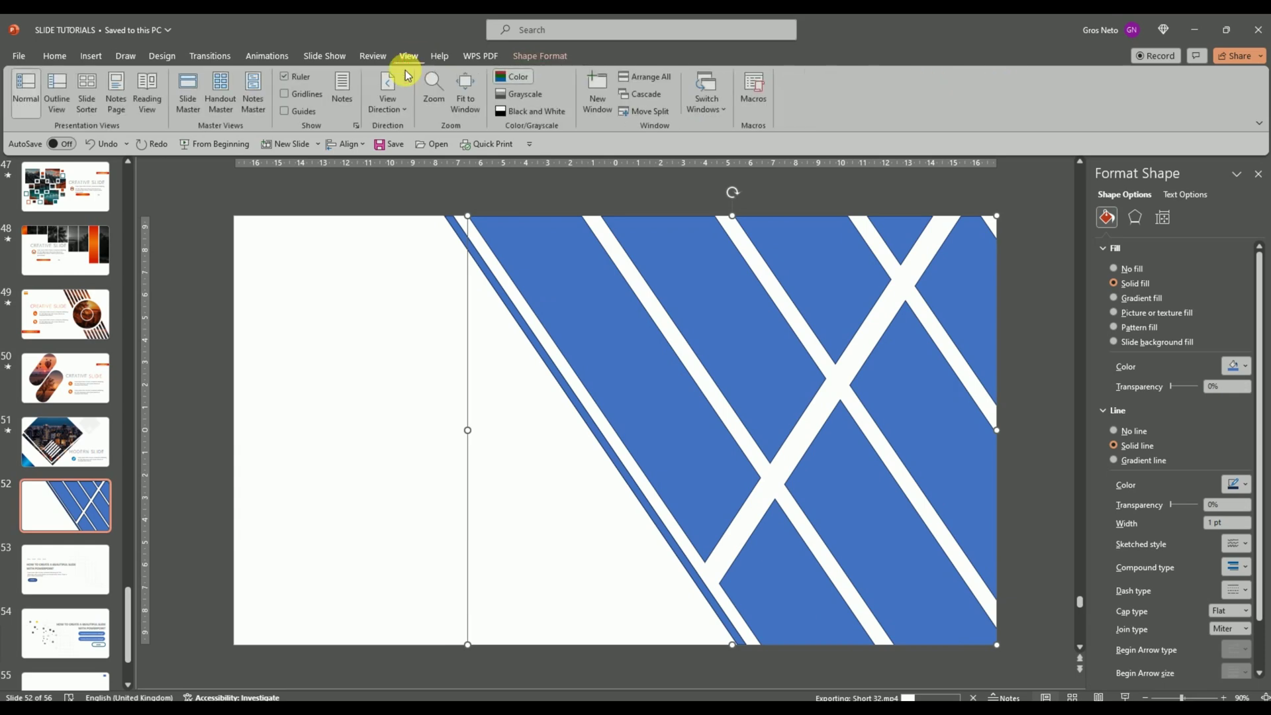
{"action": "left_click", "coordinate": [186, 89]}
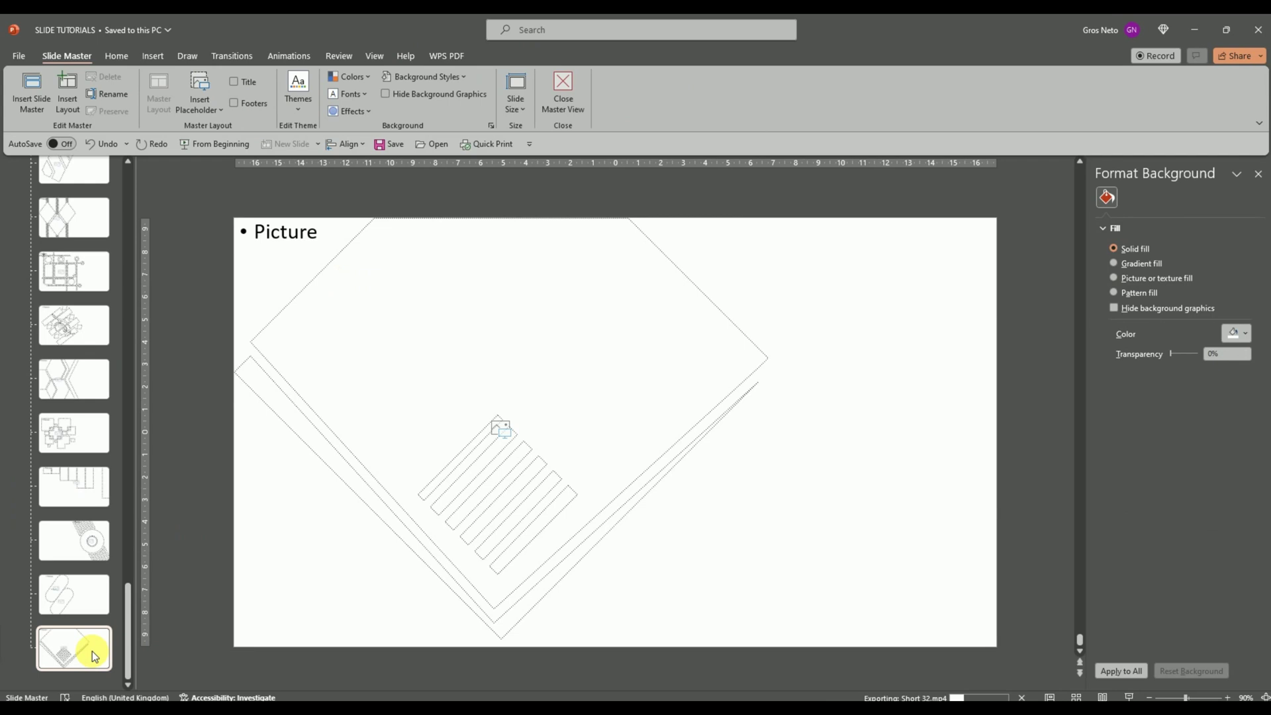
Step: Insert a new layout, delete its placeholders, and paste the striped shape onto it
{"action": "key", "text": "Return"}
{"action": "mouse_move", "coordinate": [195, 185]}
{"action": "left_mouse_down"}
{"action": "mouse_move", "coordinate": [1031, 657]}
{"action": "mouse_move", "coordinate": [1018, 650]}
{"action": "left_mouse_up"}
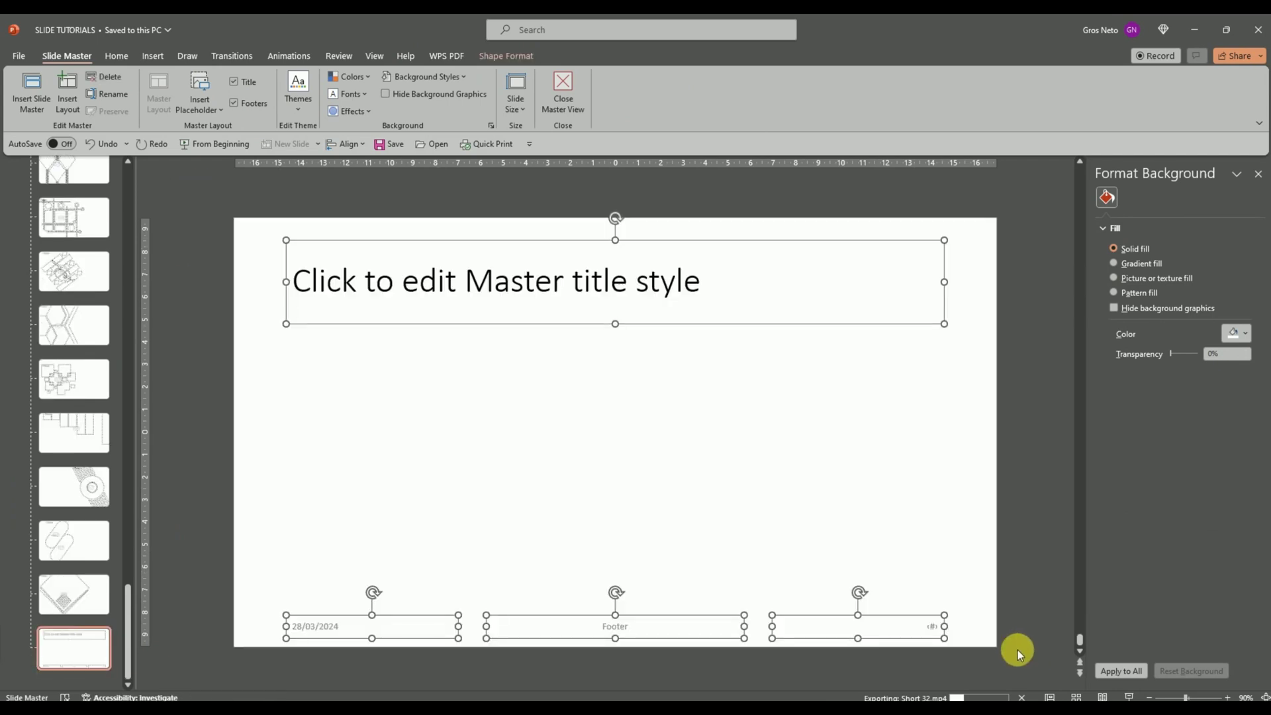
{"action": "key", "text": "Delete"}
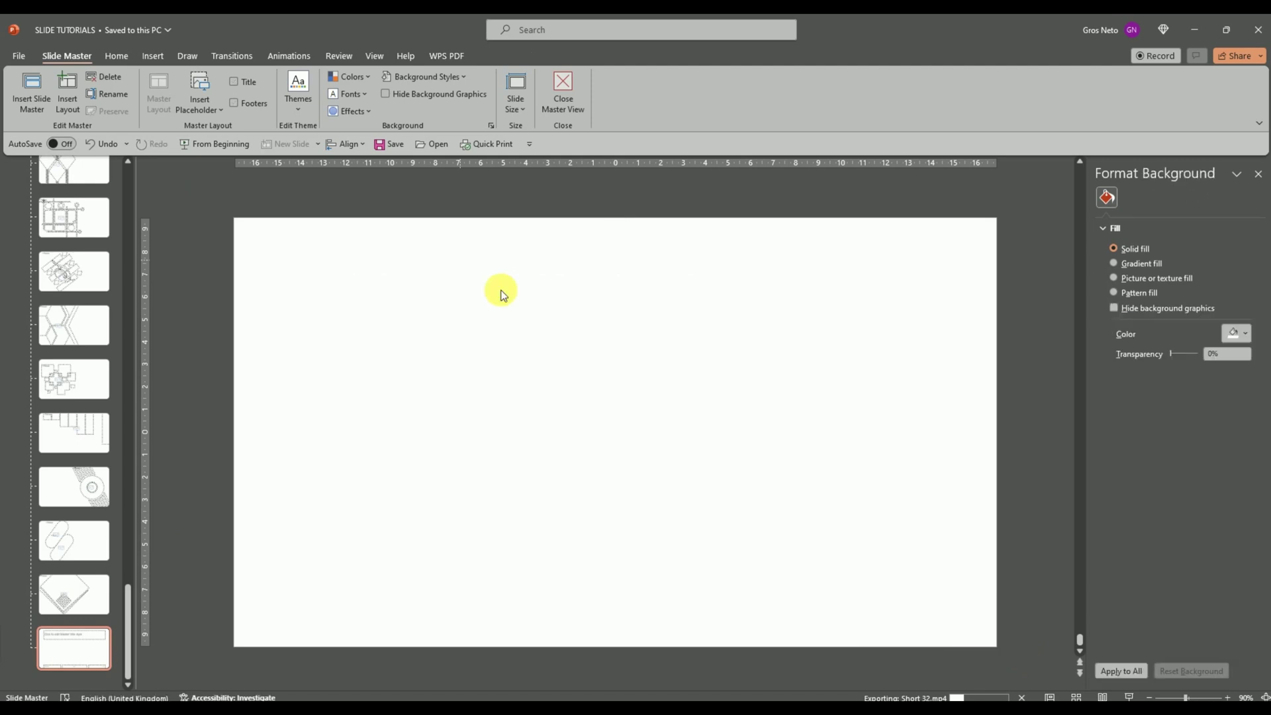
{"action": "right_click", "coordinate": [503, 285]}
{"action": "left_click", "coordinate": [536, 334]}
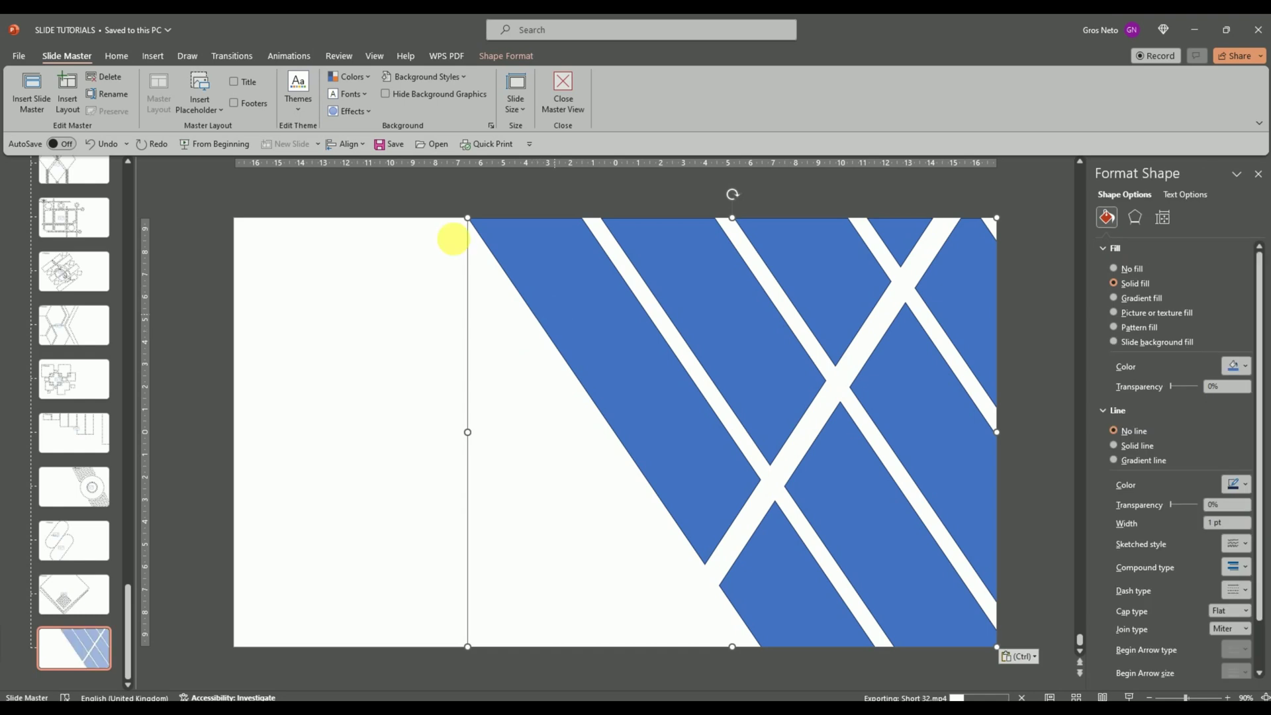
{"action": "left_click", "coordinate": [387, 272]}
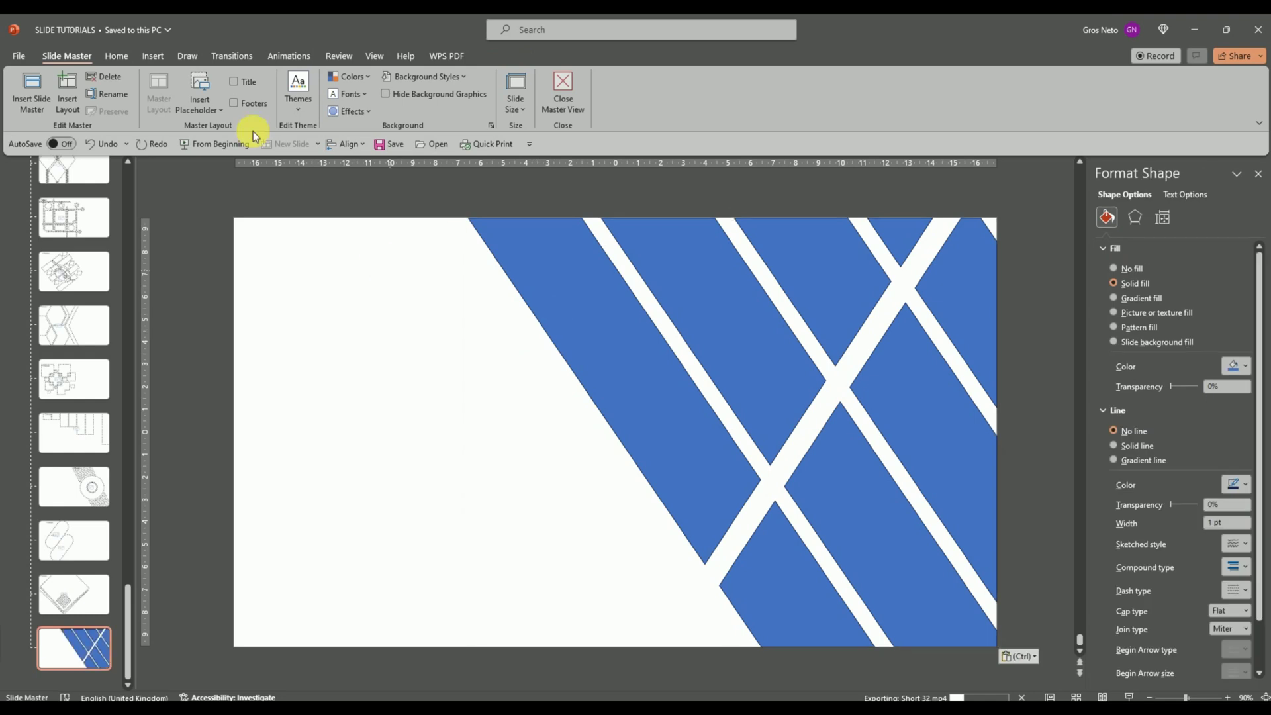
Step: Draw a full-slide picture placeholder behind the stripes and Intersect it with the striped shape
{"action": "left_click", "coordinate": [215, 111]}
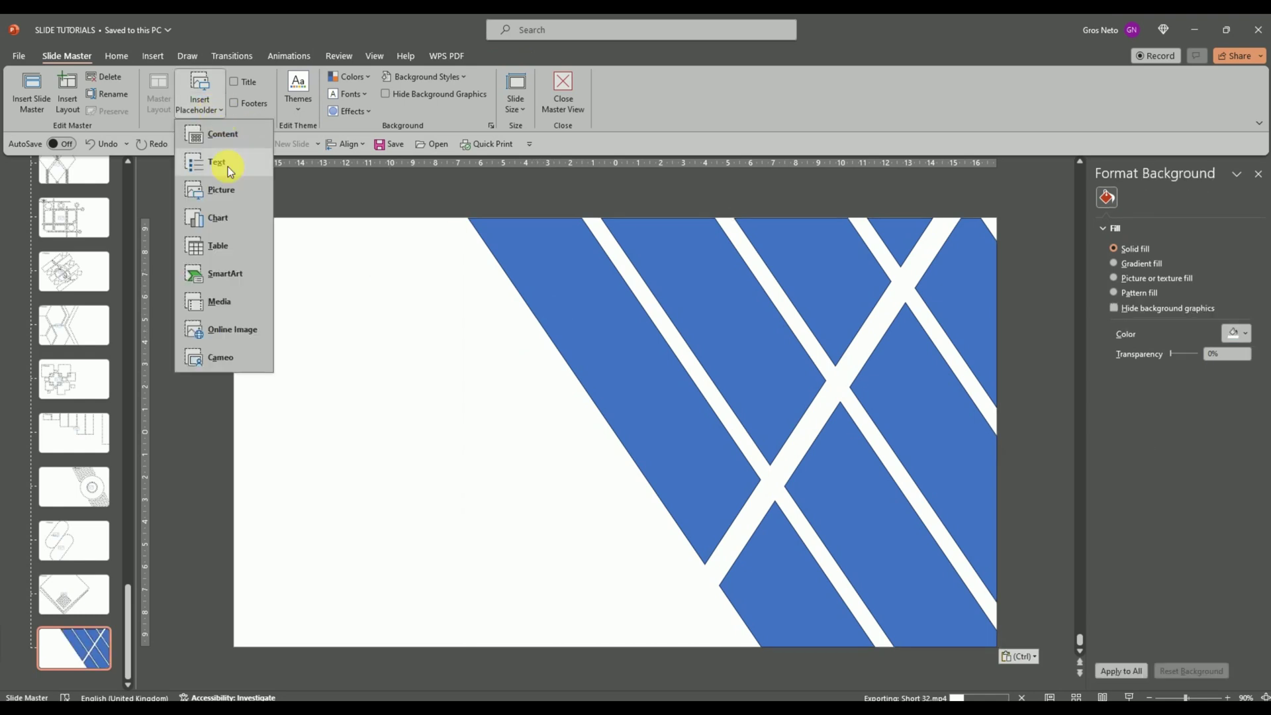
{"action": "left_click", "coordinate": [222, 189]}
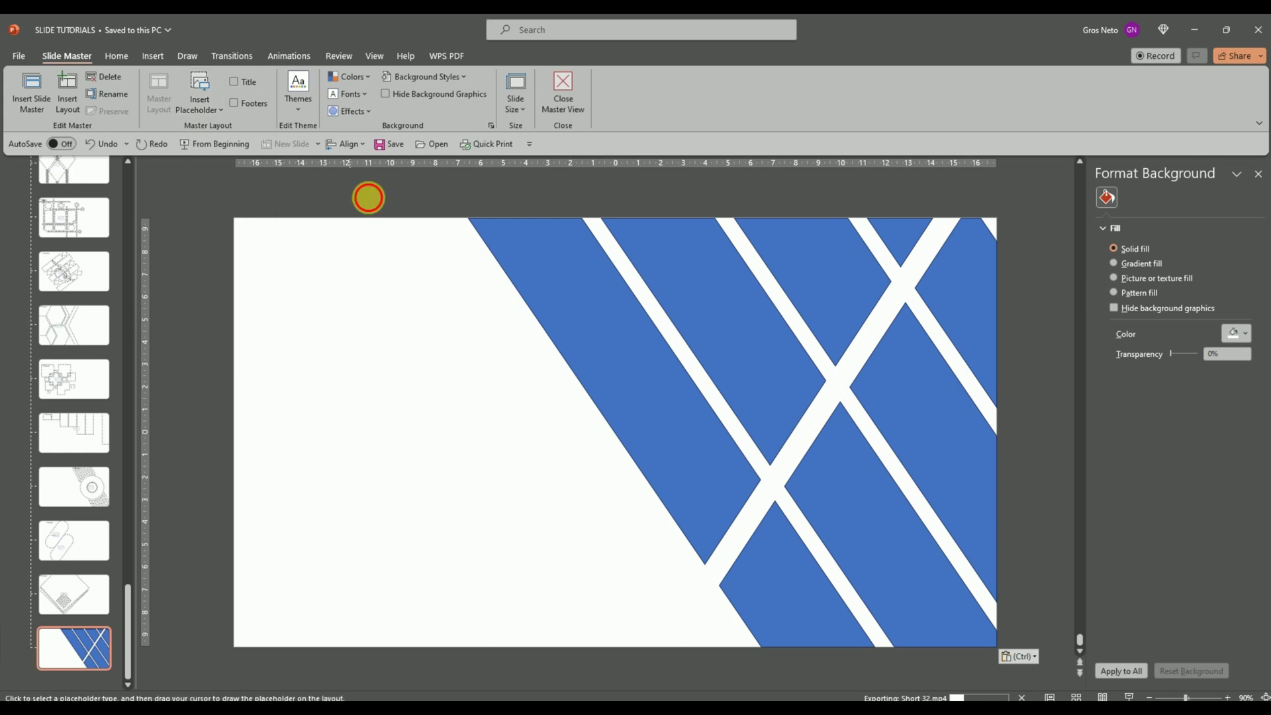
{"action": "left_click_drag", "start_coordinate": [368, 197], "coordinate": [1046, 678]}
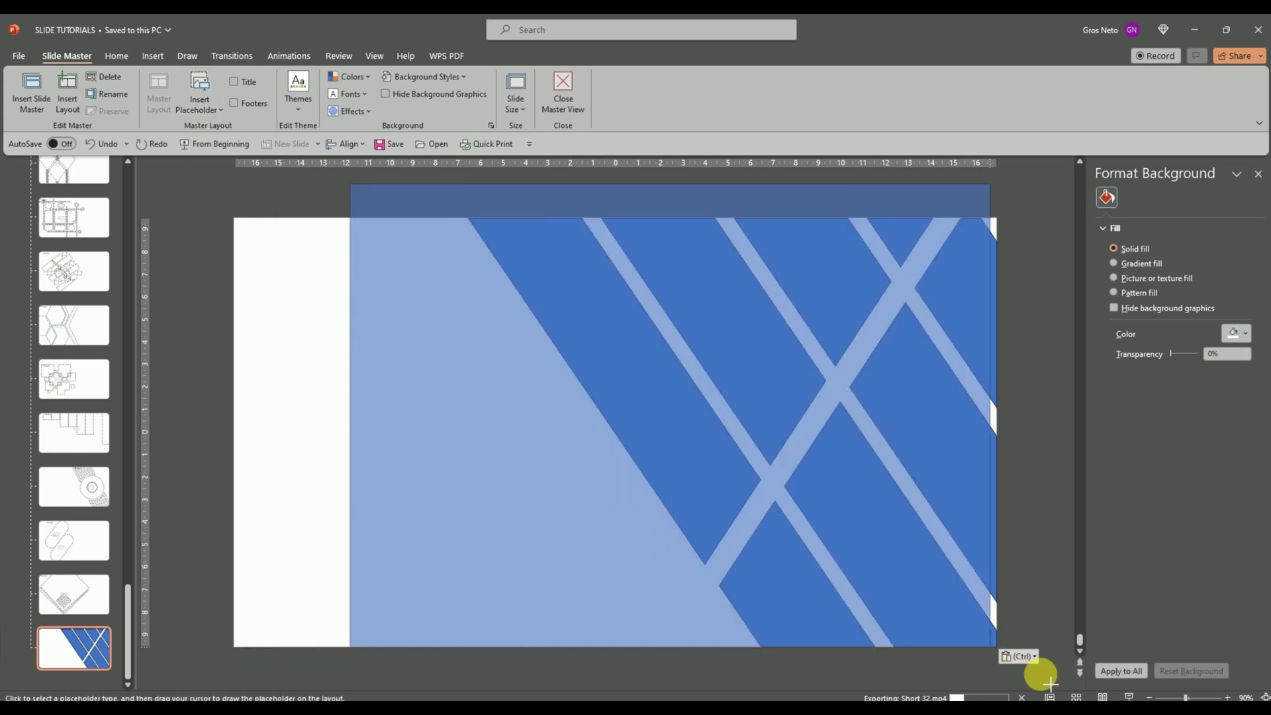
{"action": "left_click_drag", "start_coordinate": [1046, 678], "coordinate": [1045, 679]}
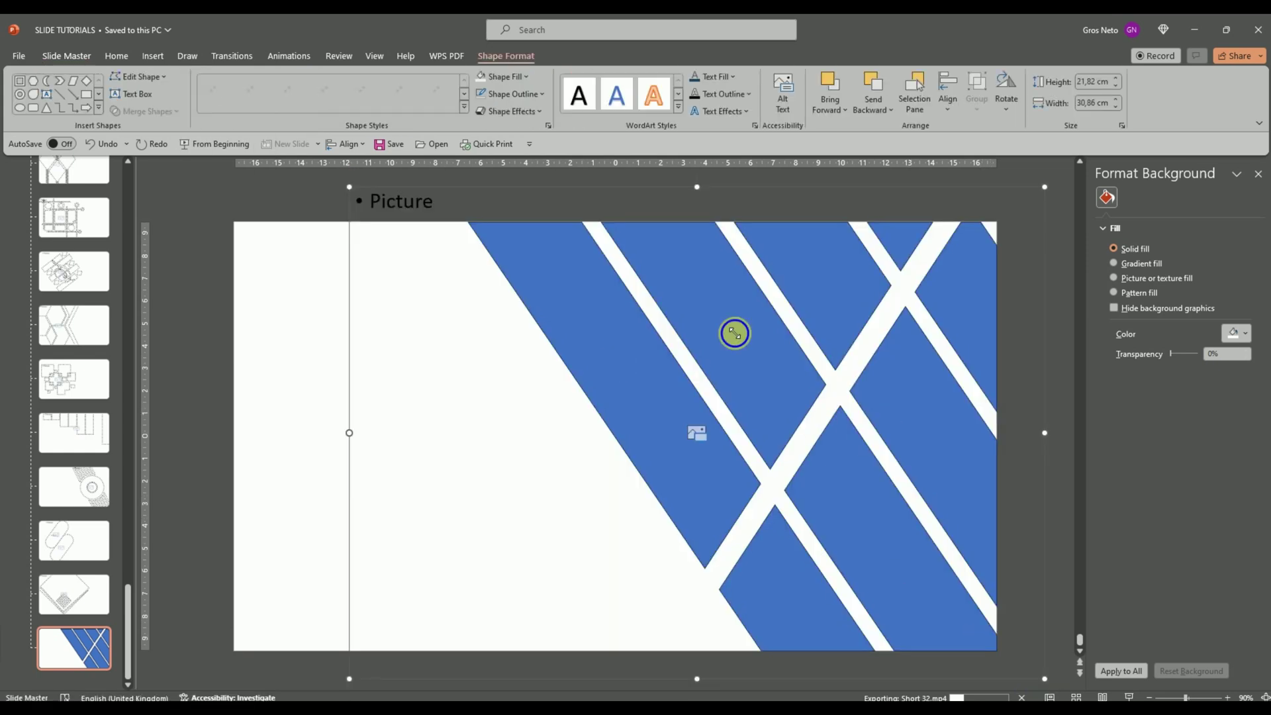
{"action": "right_click", "coordinate": [735, 333]}
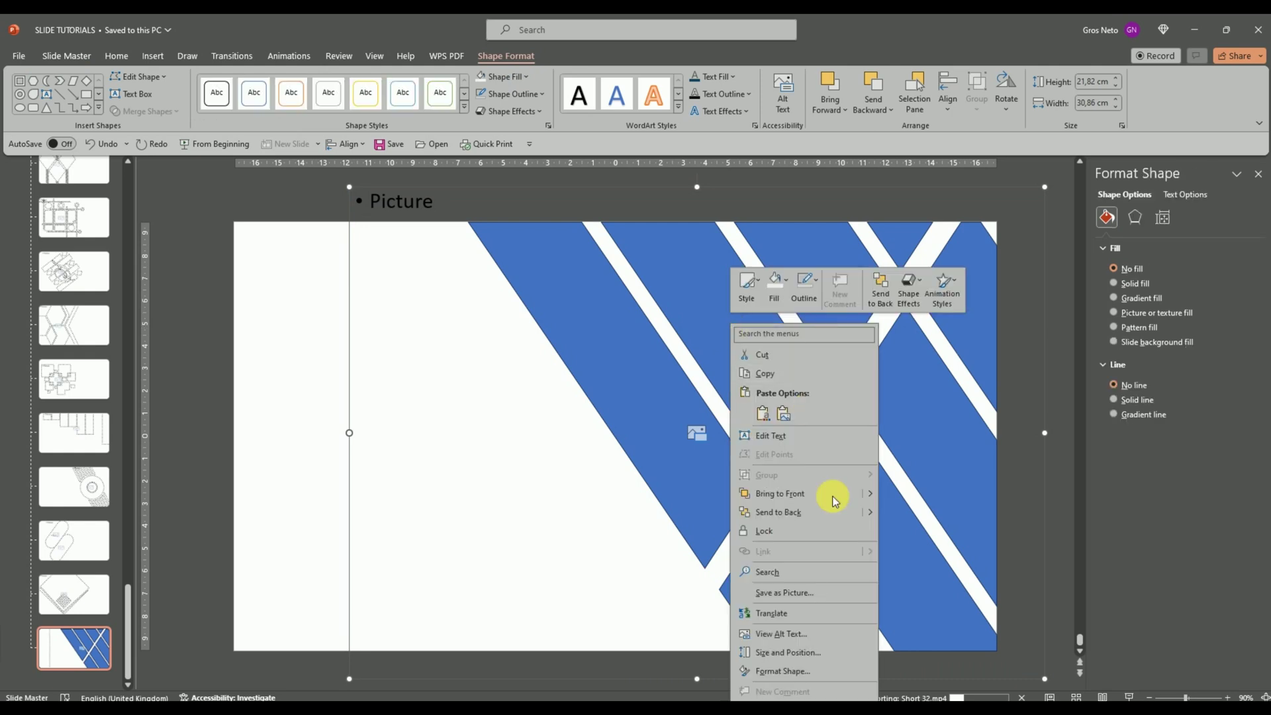
{"action": "left_click", "coordinate": [794, 513]}
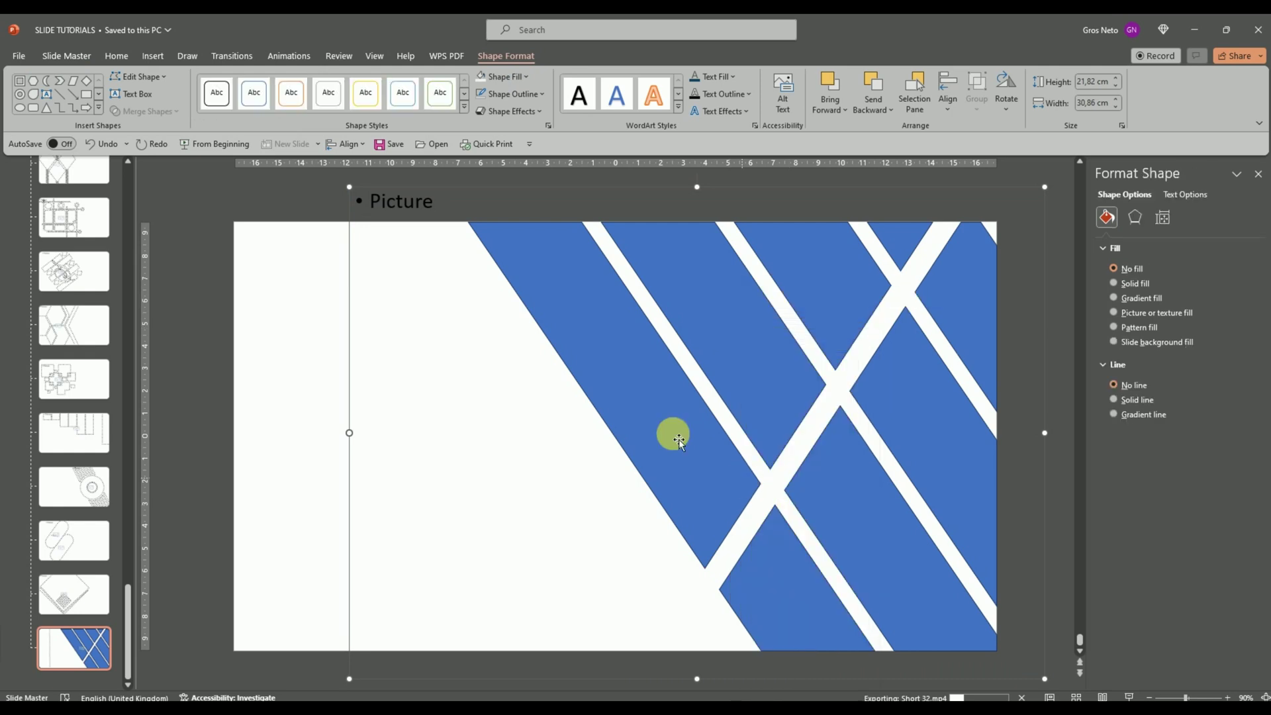
{"action": "left_click", "coordinate": [658, 415], "text": "shift"}
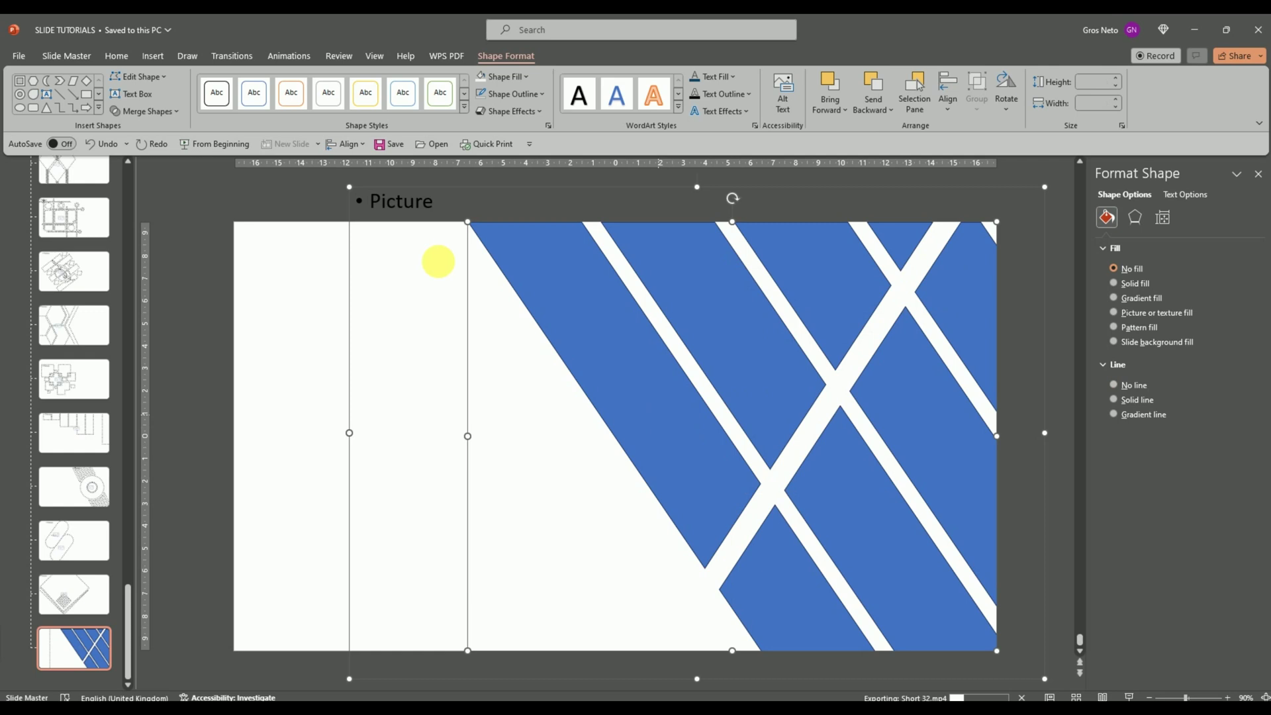
{"action": "left_click", "coordinate": [167, 112]}
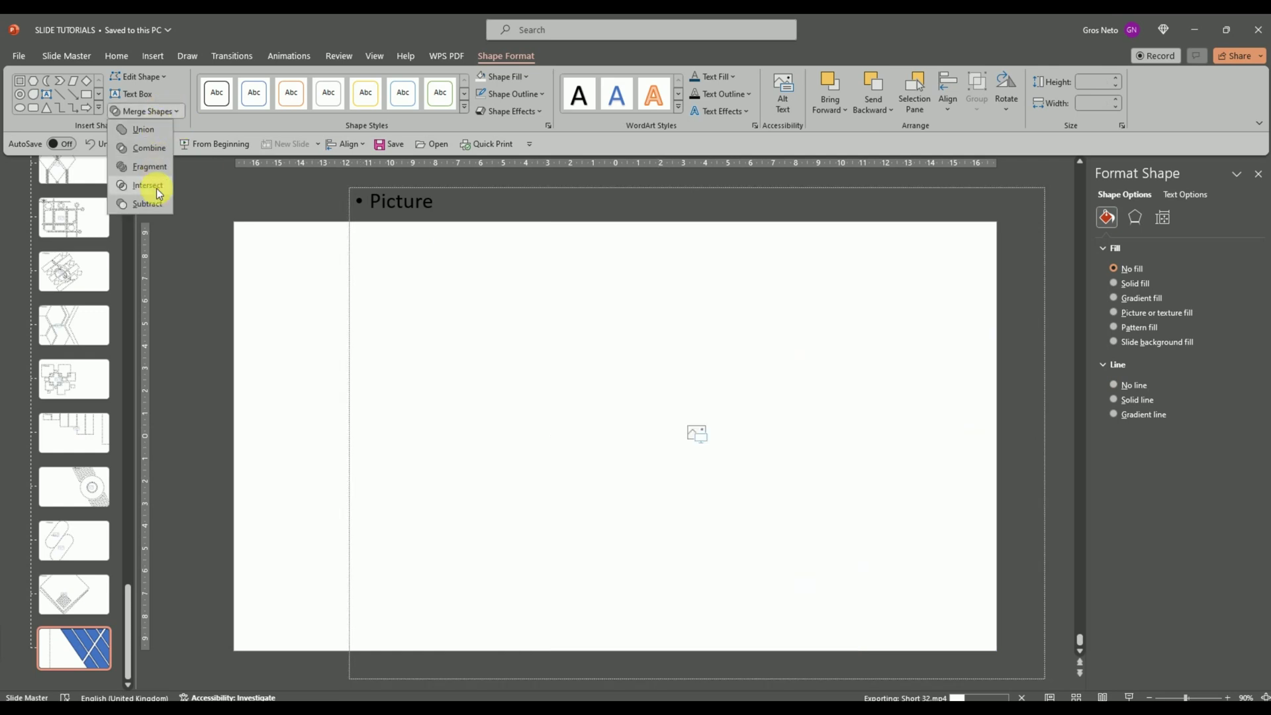
{"action": "left_click", "coordinate": [156, 190]}
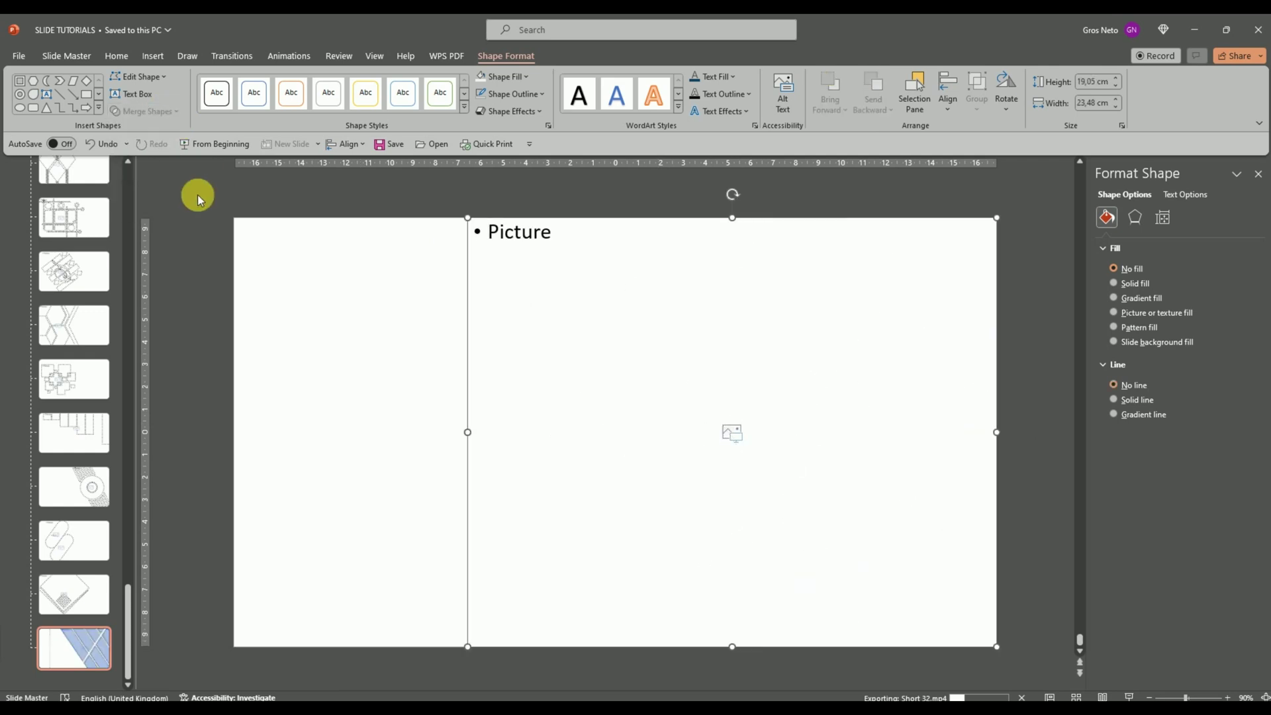
{"action": "left_click", "coordinate": [450, 347]}
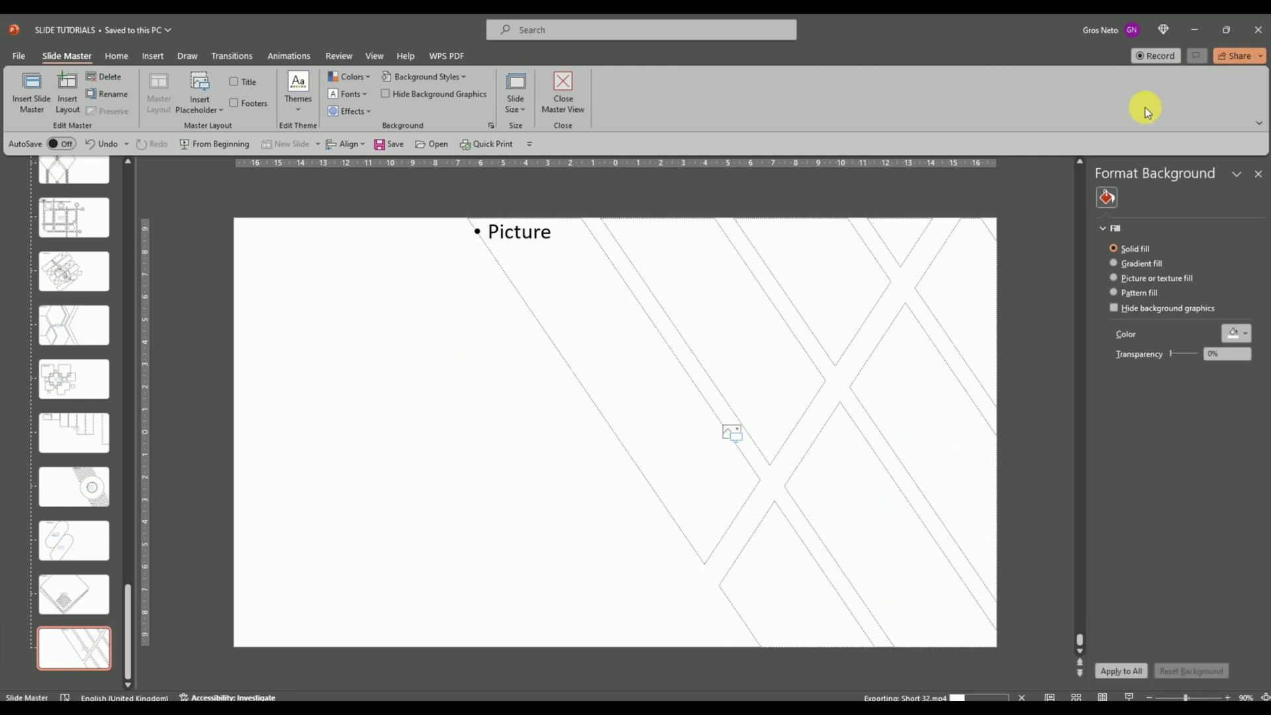
Step: Leave Slide Master view and insert a slide after slide 51 with the stripe-shaped picture layout
{"action": "left_click", "coordinate": [563, 89]}
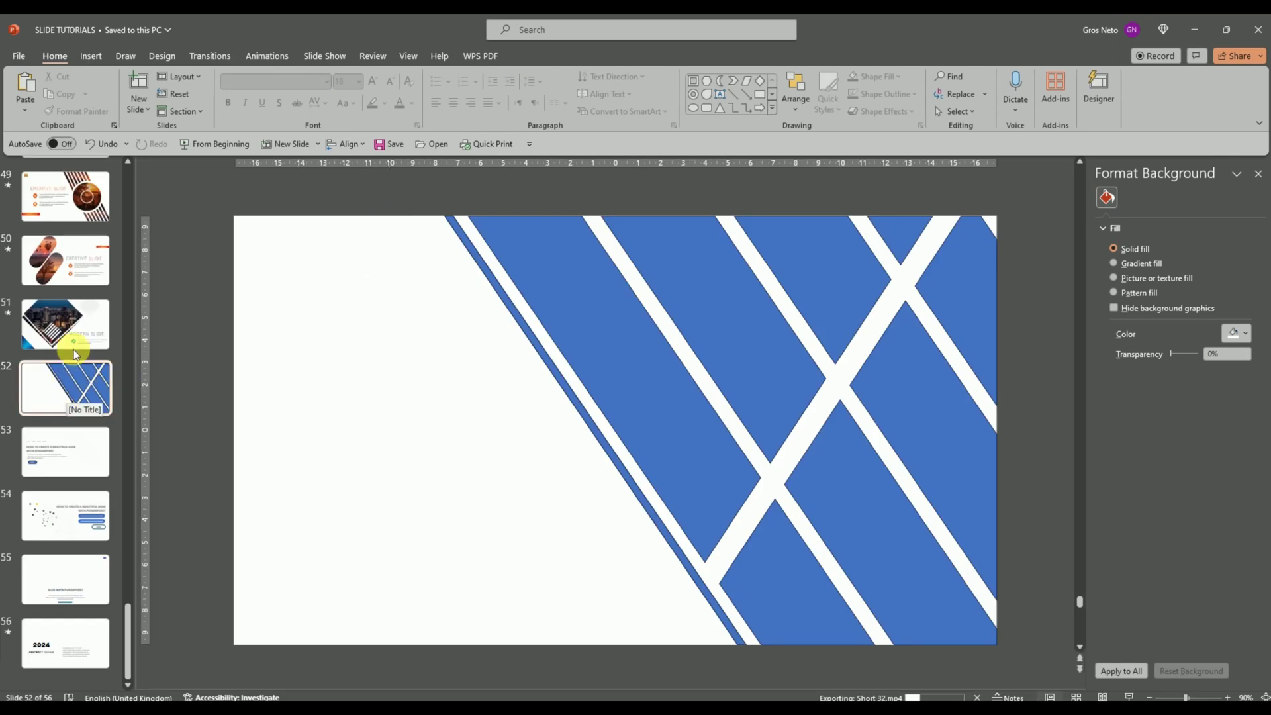
{"action": "left_click", "coordinate": [73, 339]}
{"action": "left_click", "coordinate": [146, 102]}
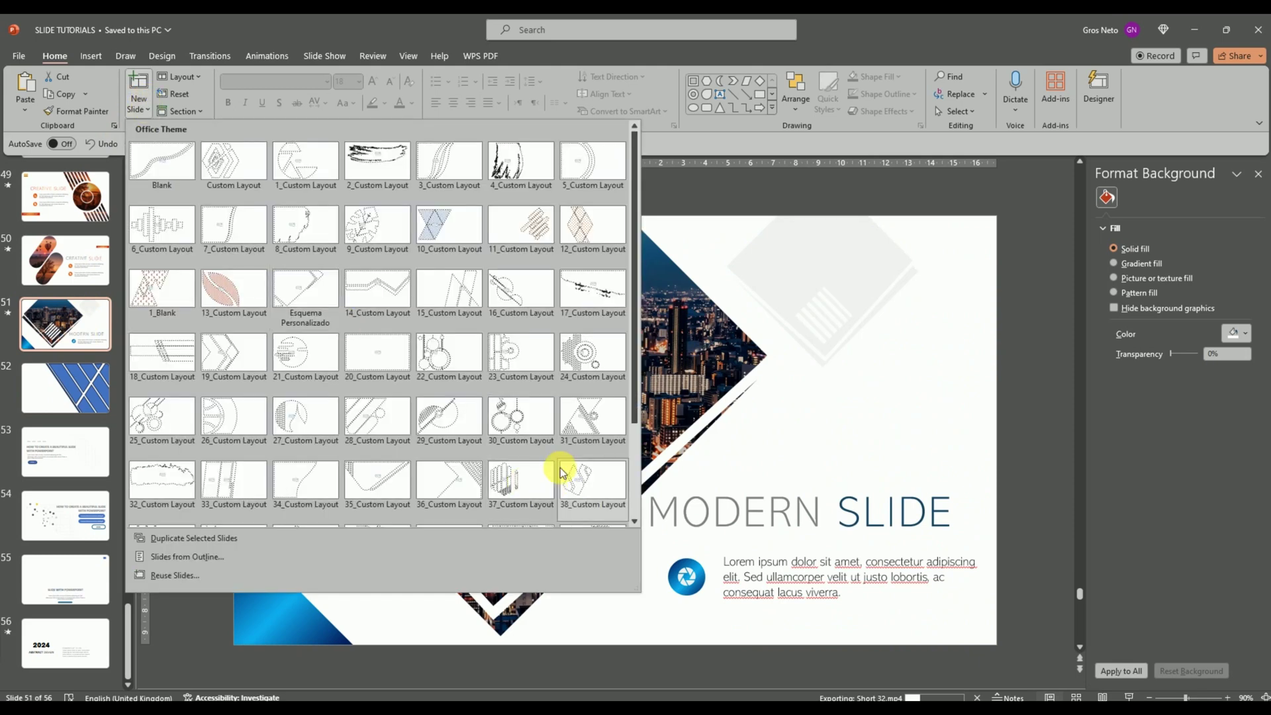
{"action": "scroll", "coordinate": [553, 468], "scroll_direction": "down", "scroll_amount": 2}
{"action": "left_click", "coordinate": [318, 486]}
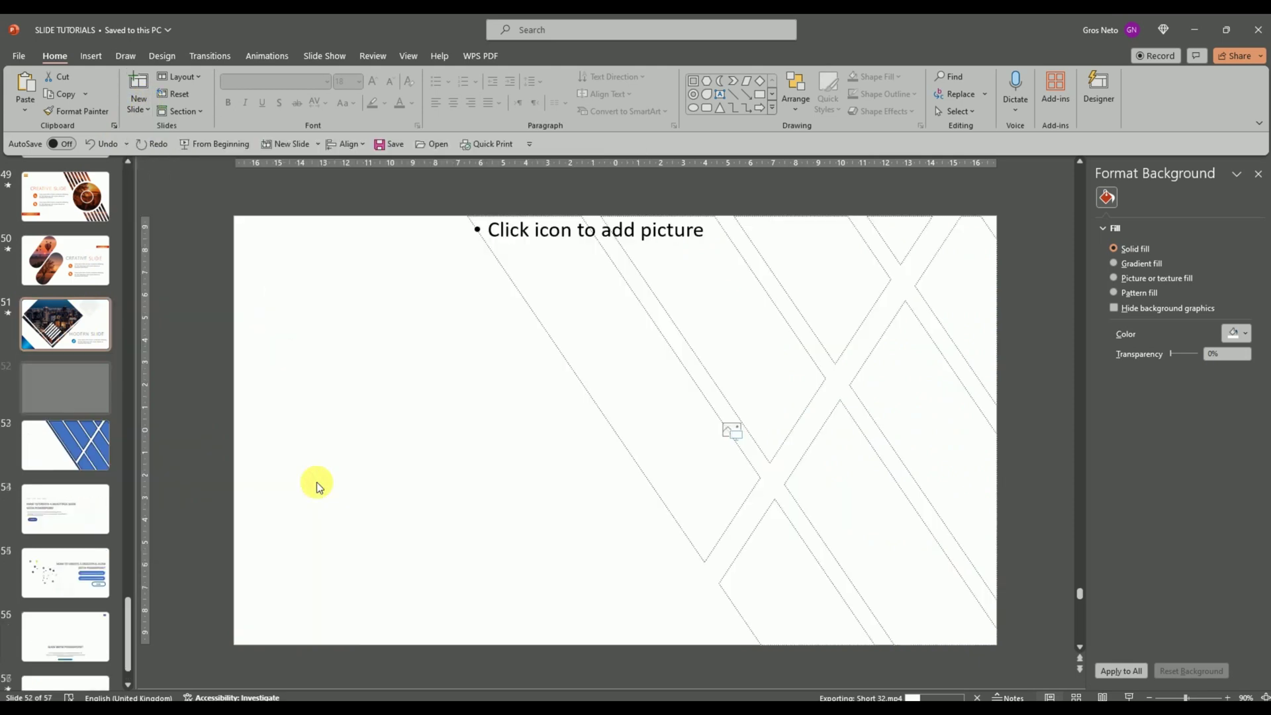
Step: Insert the mountain lake sunset photo from the Nature folder into the striped placeholder
{"action": "left_click", "coordinate": [732, 431]}
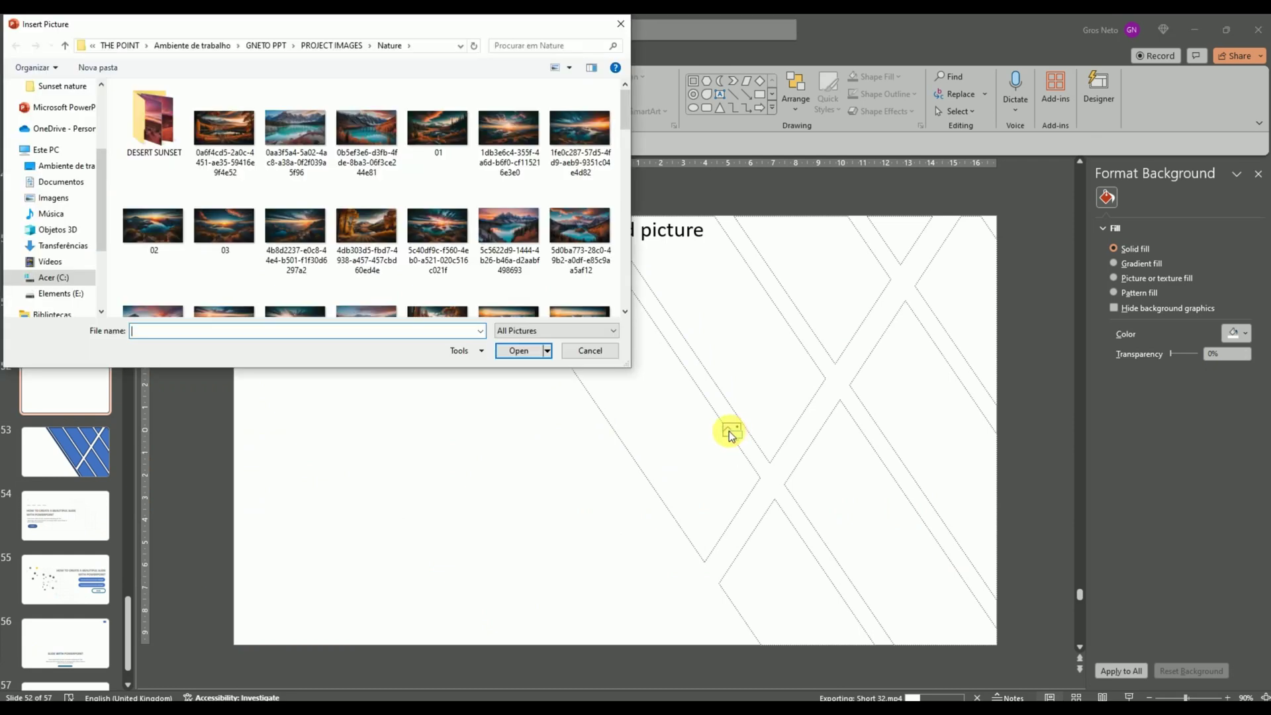
{"action": "left_click", "coordinate": [229, 133]}
{"action": "double_click", "coordinate": [235, 132]}
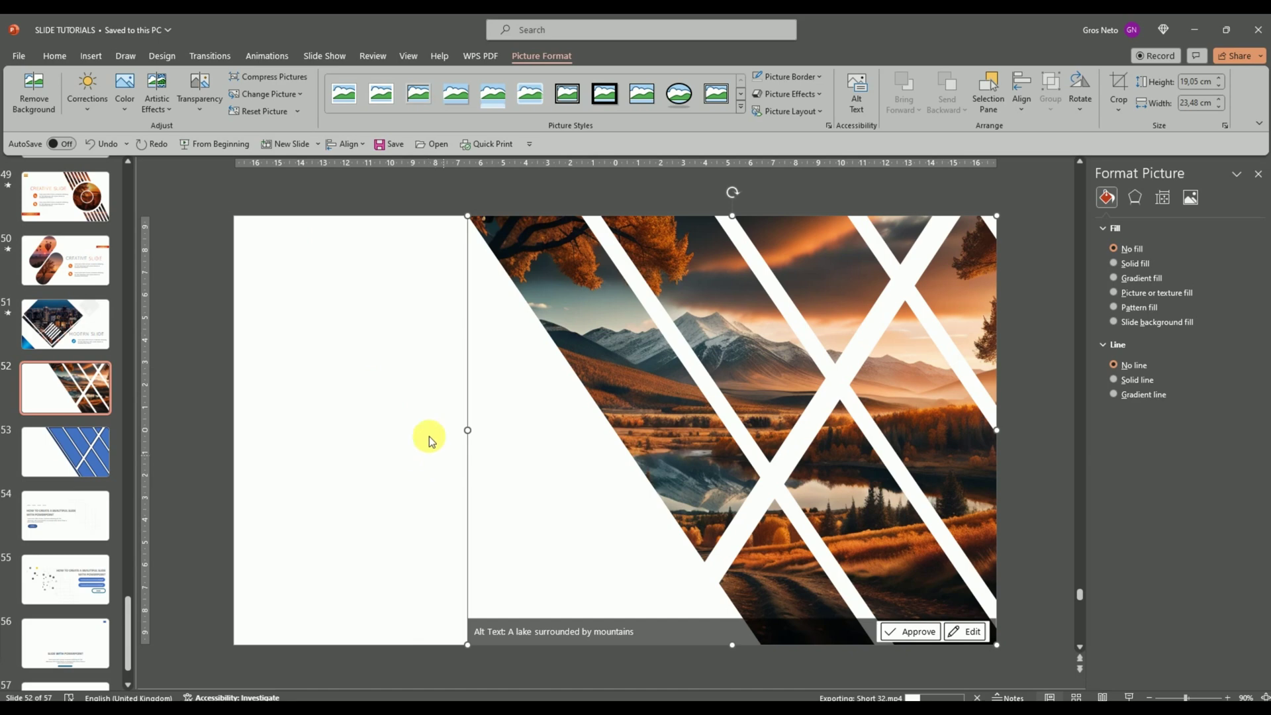
{"action": "left_click", "coordinate": [408, 422]}
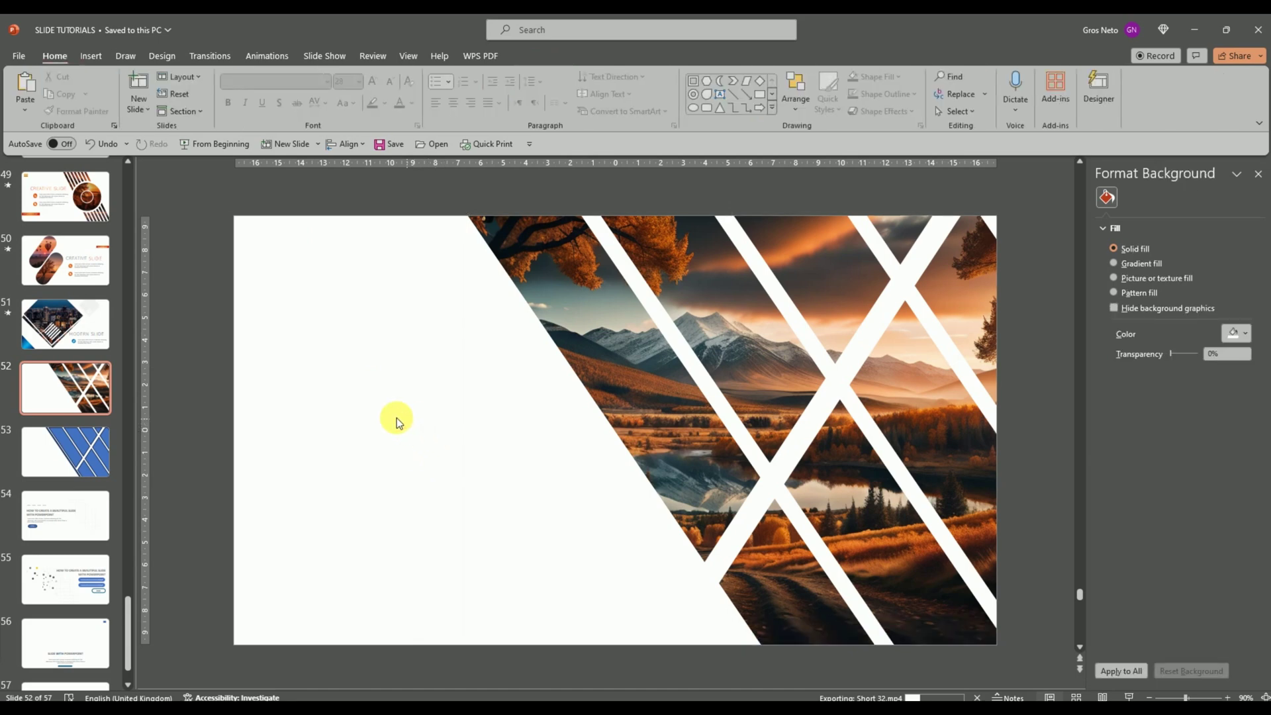
Step: Copy the thin blue diagonal stripe from slide 53
{"action": "left_click", "coordinate": [96, 430]}
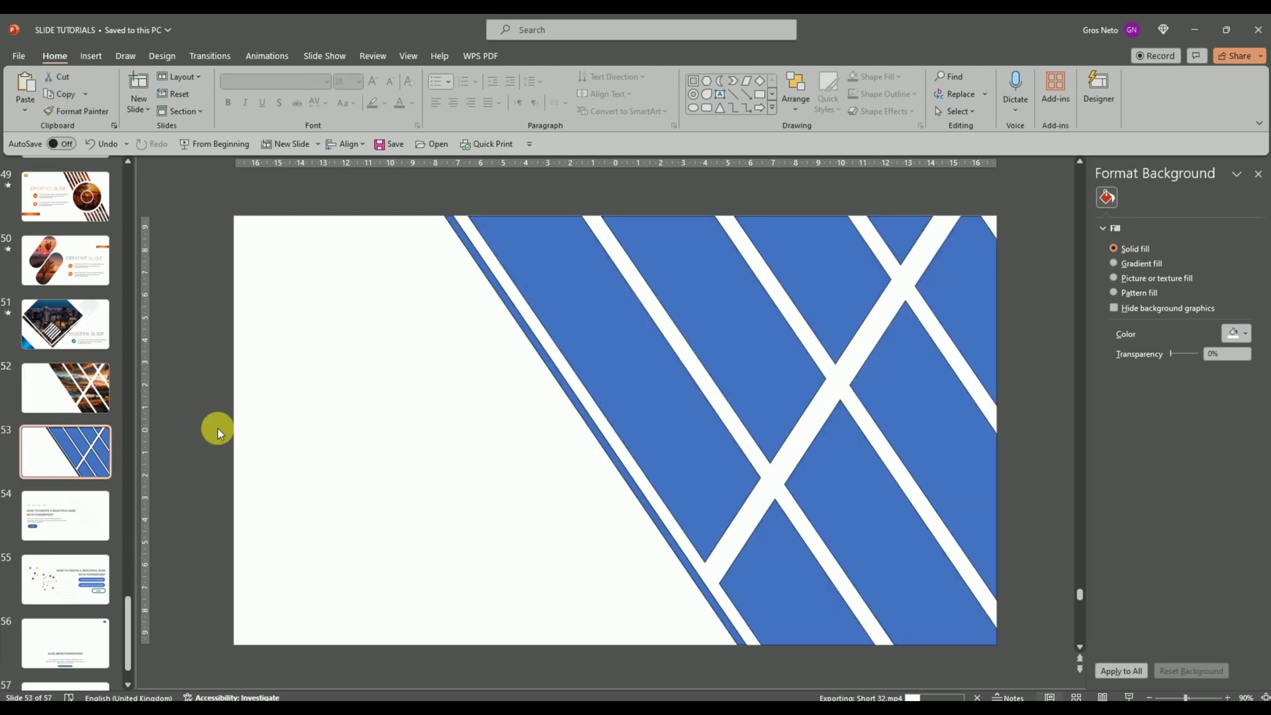
{"action": "left_click", "coordinate": [534, 349]}
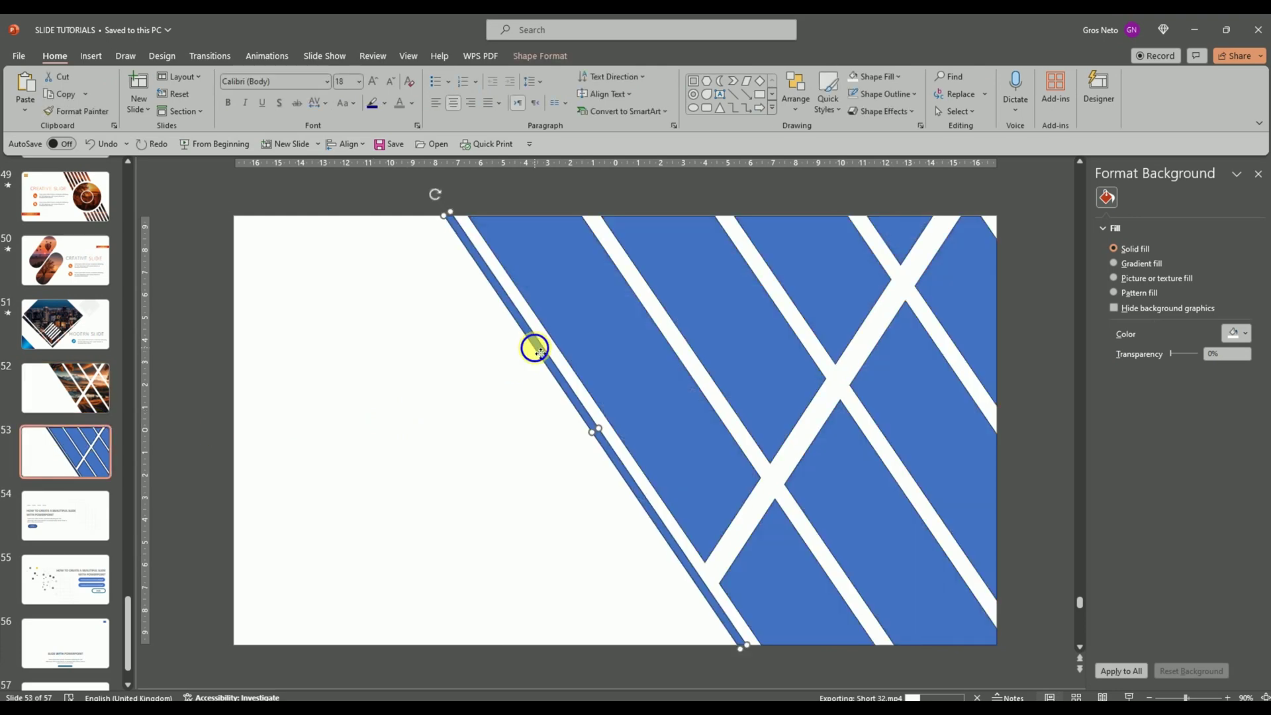
{"action": "right_click", "coordinate": [546, 357]}
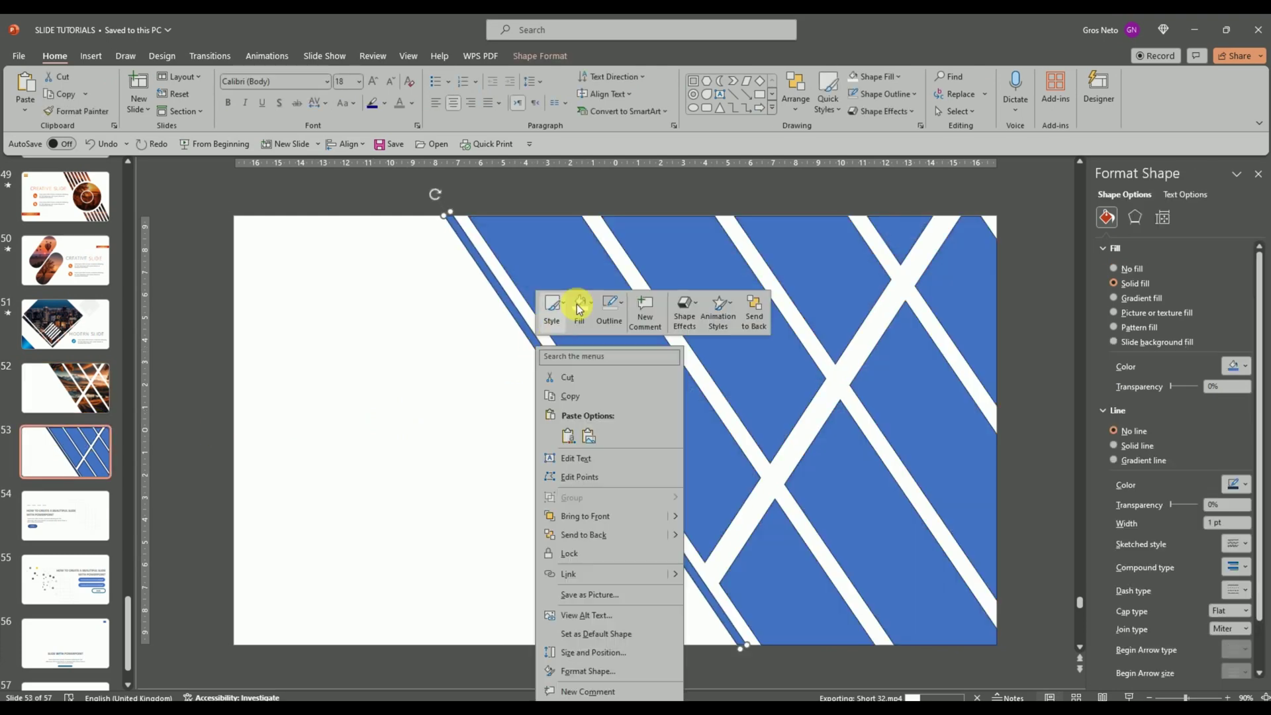
{"action": "left_click", "coordinate": [582, 397]}
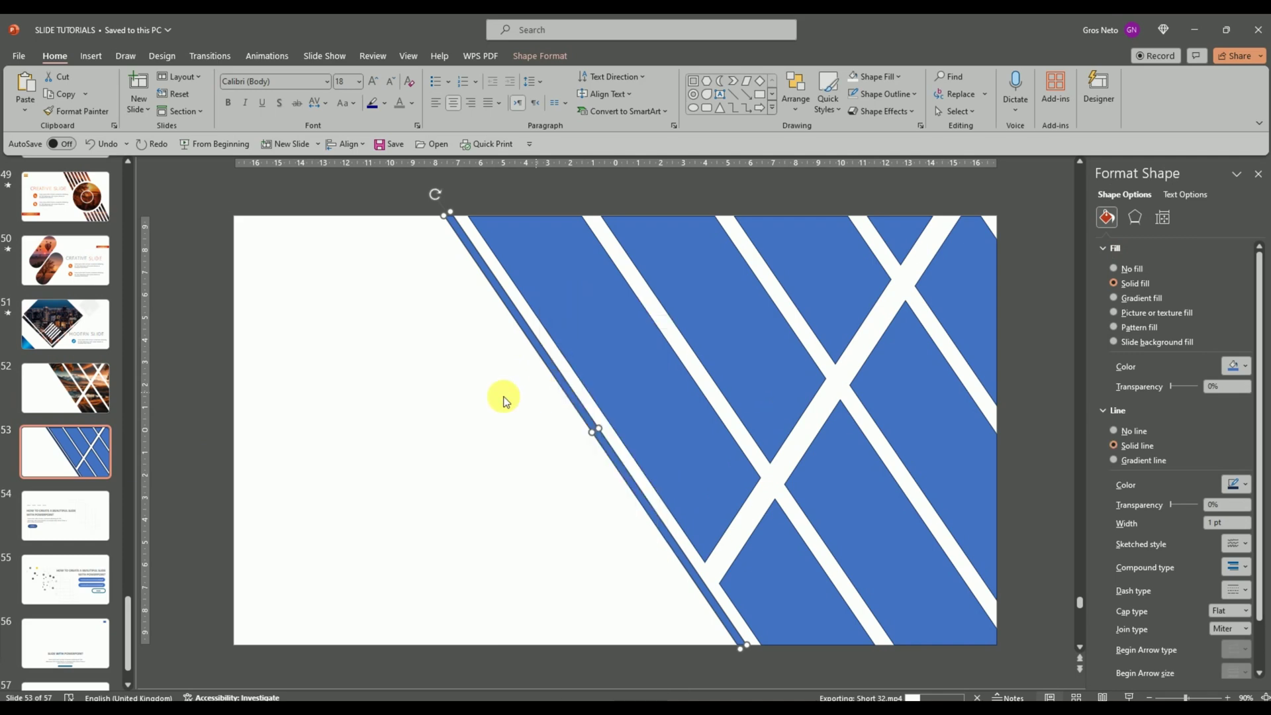
Step: Paste the stripe onto slide 52 and nudge it right onto the photo's cut edge
{"action": "left_click", "coordinate": [104, 381]}
{"action": "left_click", "coordinate": [312, 392]}
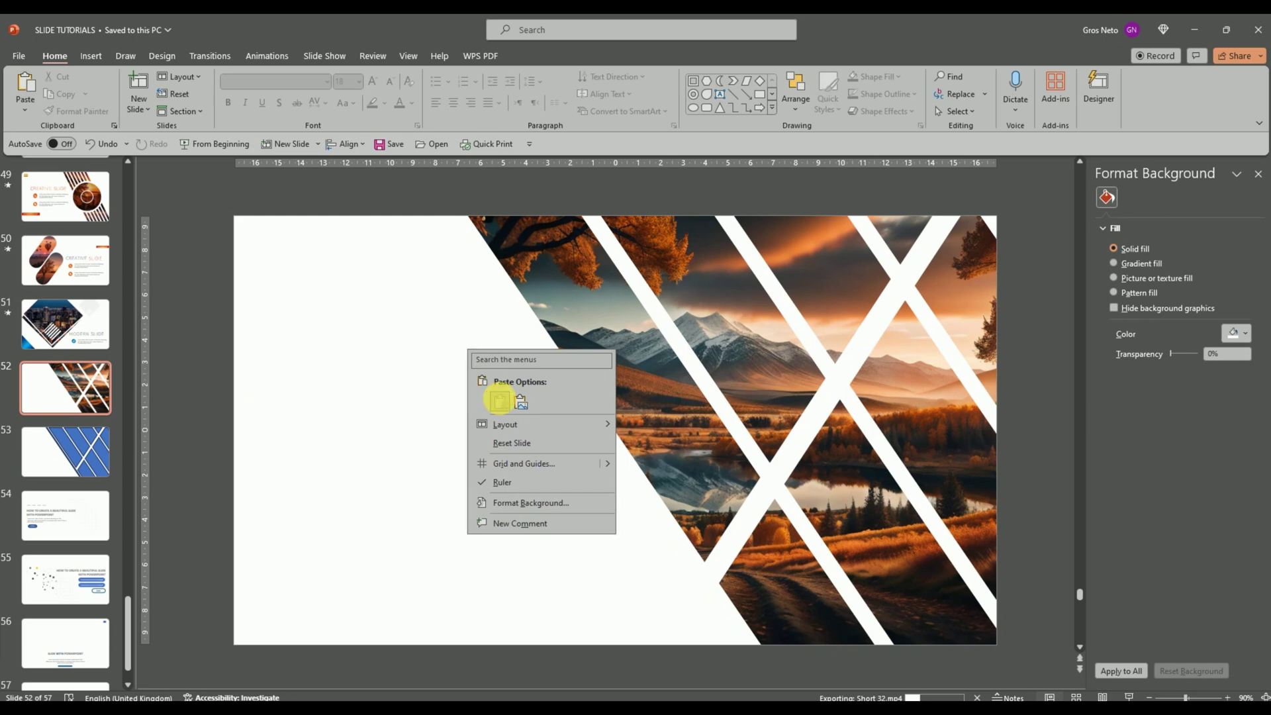
{"action": "left_click", "coordinate": [500, 401]}
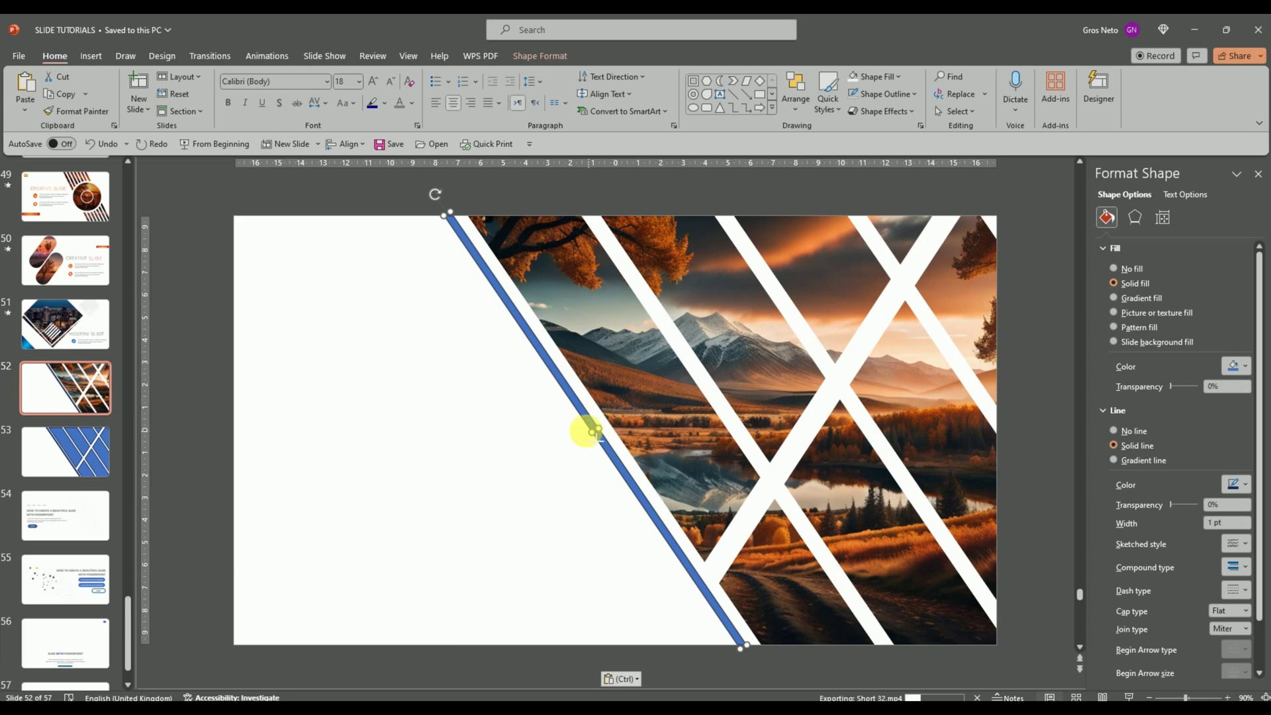
{"action": "left_click_drag", "start_coordinate": [595, 432], "coordinate": [588, 437]}
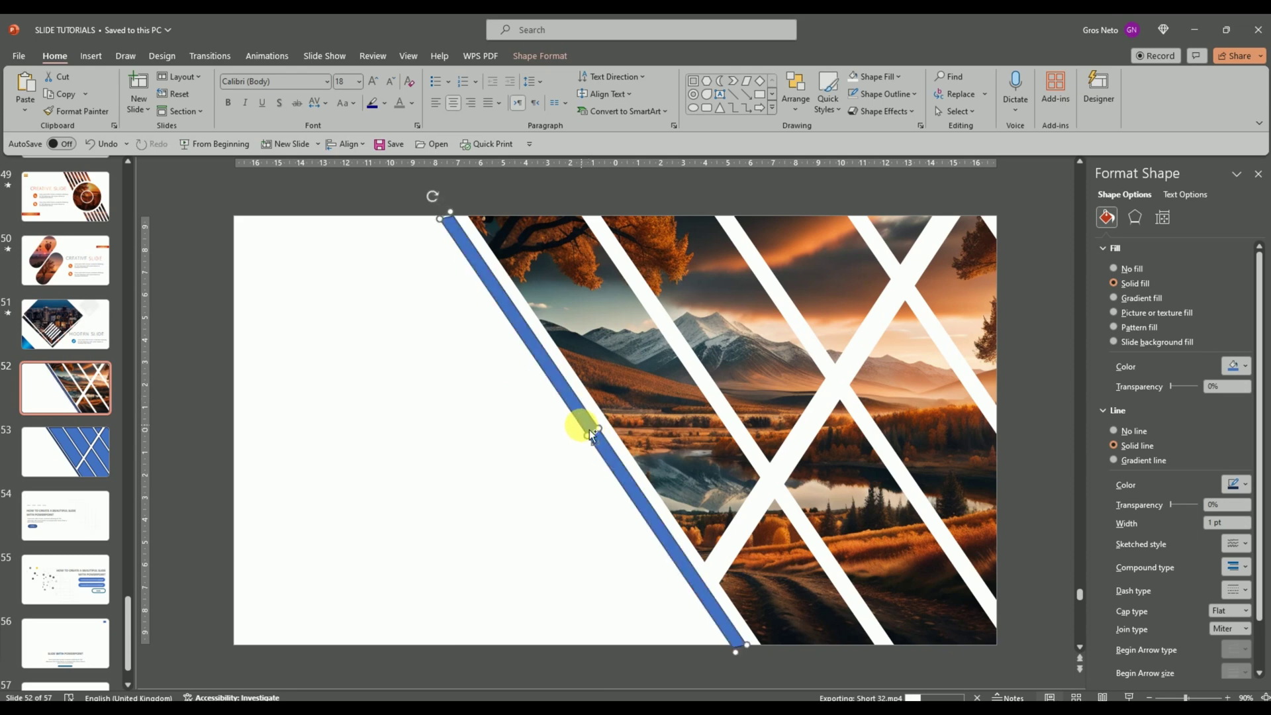
{"action": "key", "text": "ctrl+z"}
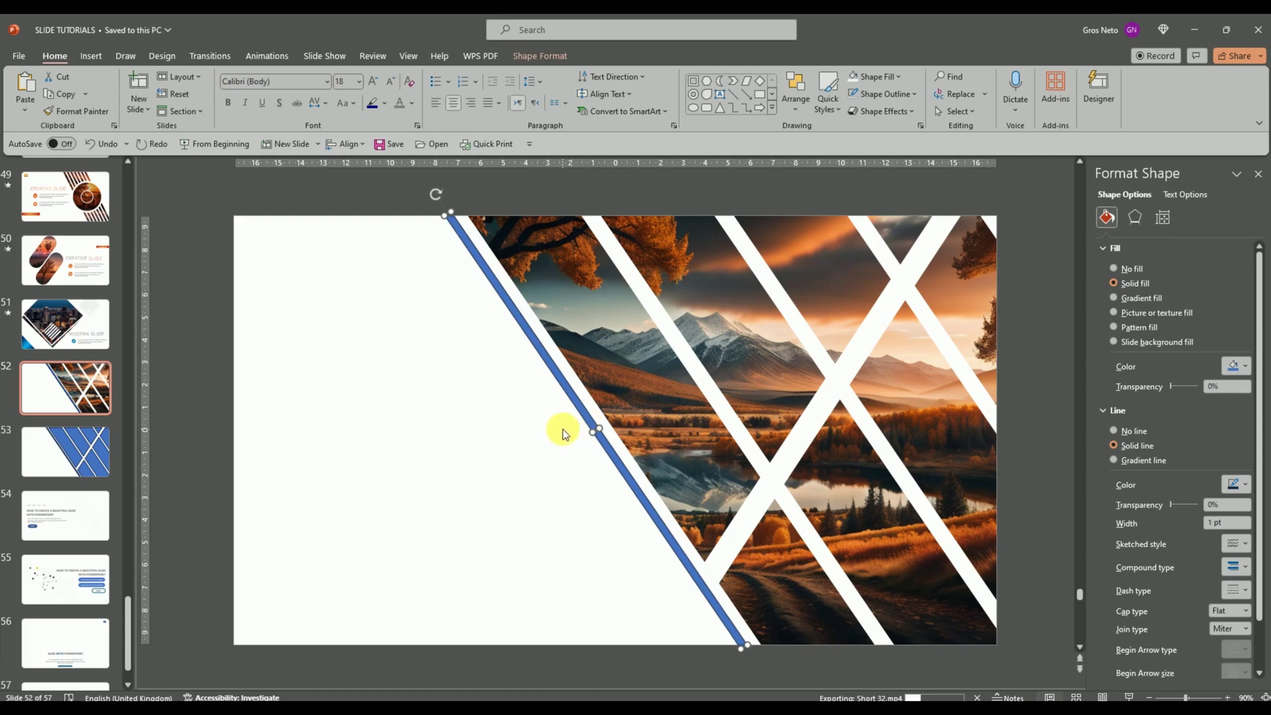
{"action": "key", "text": "Right"}
{"action": "key", "text": "Right"}
{"action": "key", "text": "Right"}
{"action": "key", "text": "Right"}
{"action": "key", "text": "Right"}
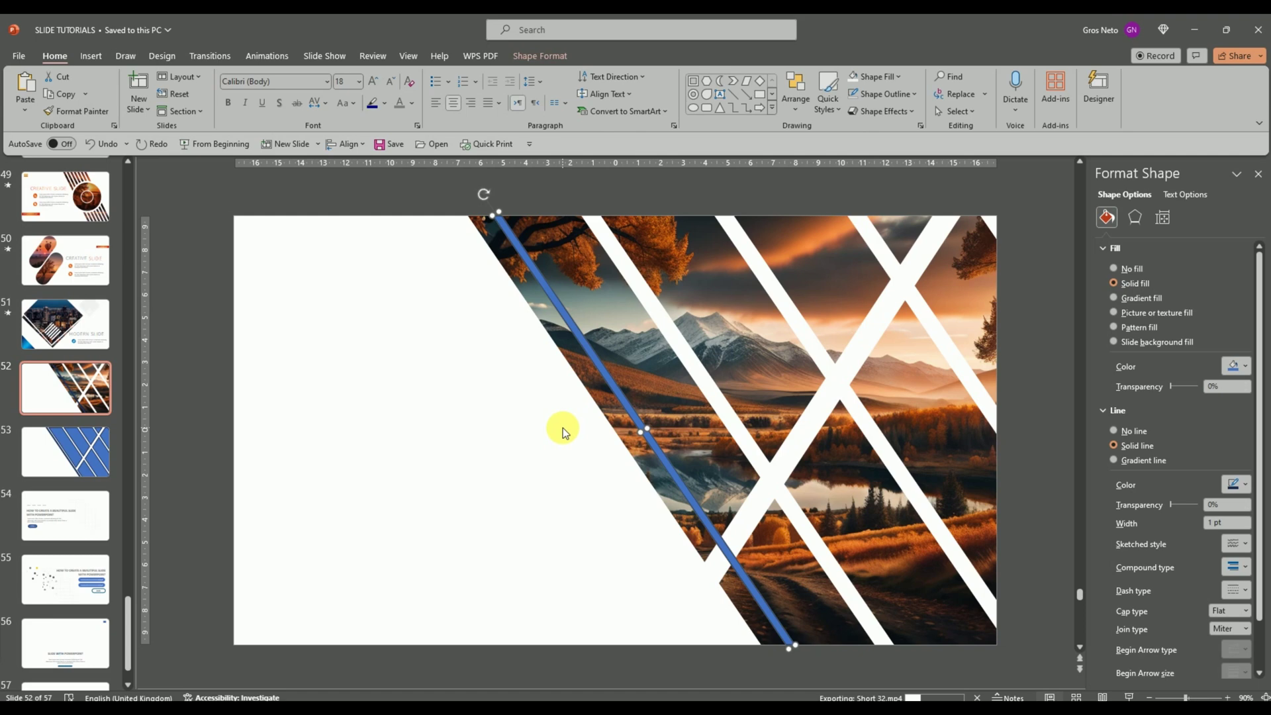
Step: Nudge the stripe slightly left, fill it white, remove its outline and make it partly transparent
{"action": "key", "text": "Left"}
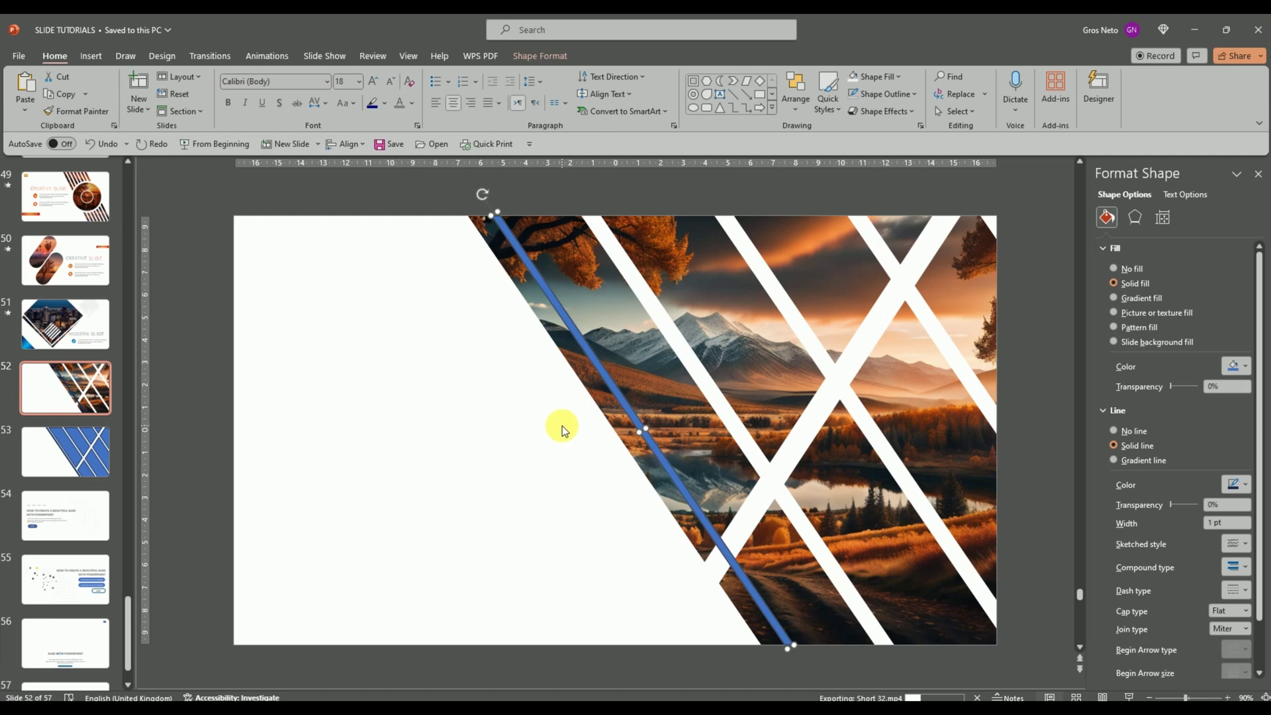
{"action": "key", "text": "Left"}
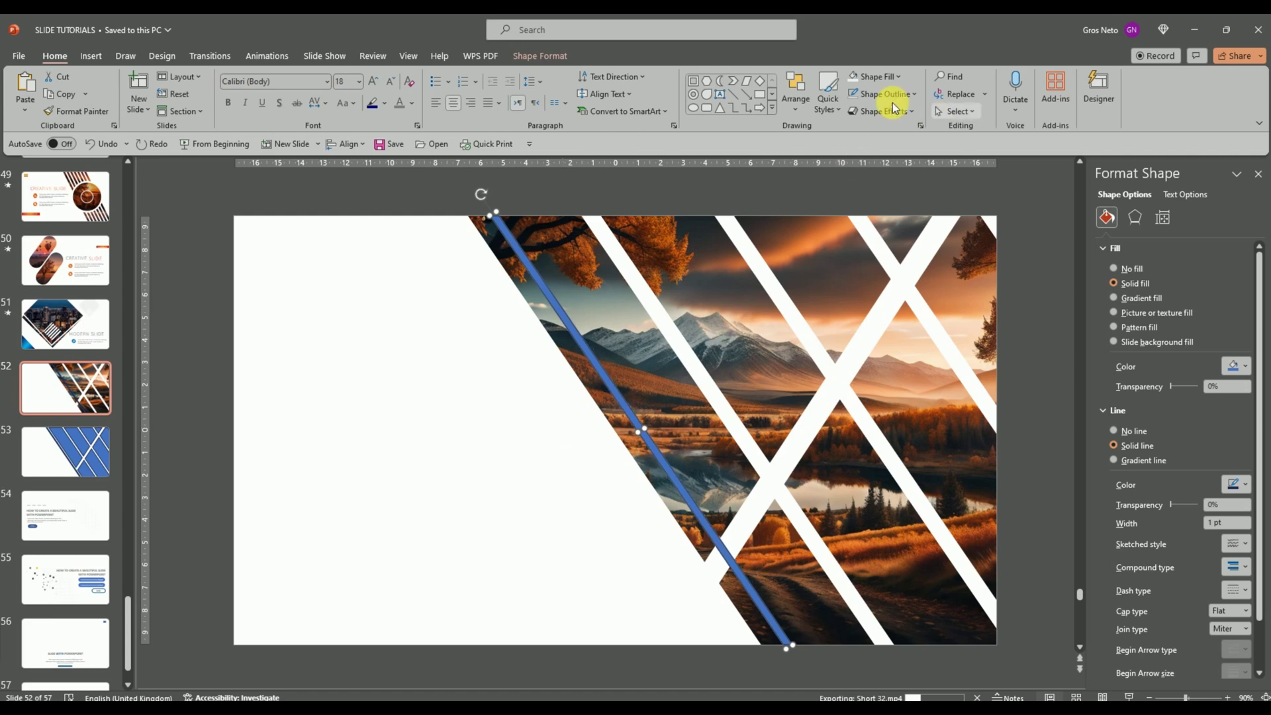
{"action": "left_click", "coordinate": [853, 76]}
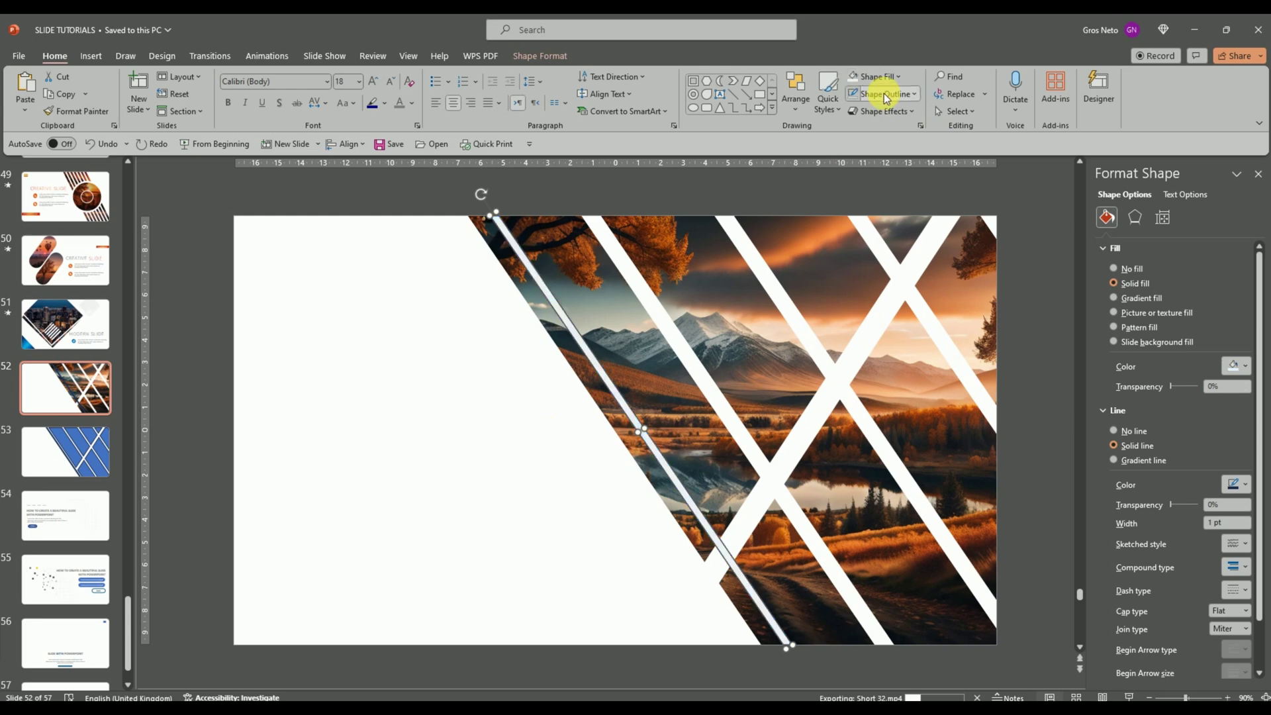
{"action": "left_click", "coordinate": [885, 96]}
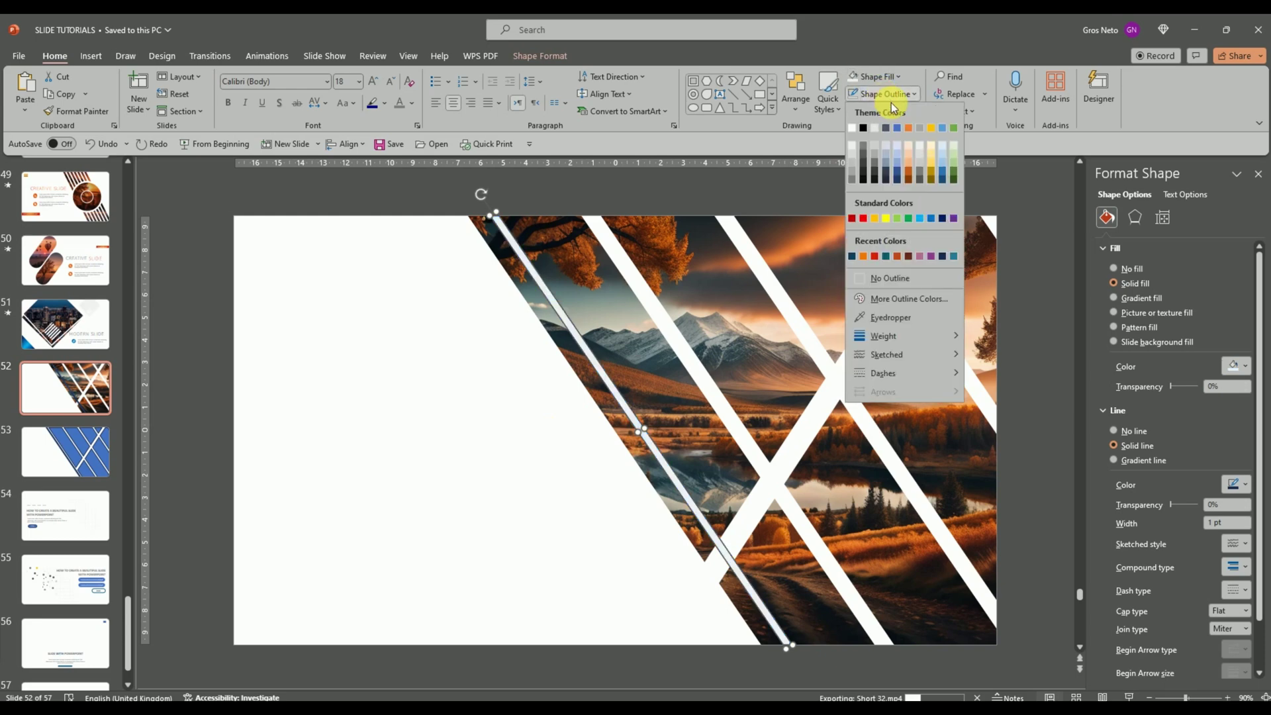
{"action": "left_click", "coordinate": [866, 279]}
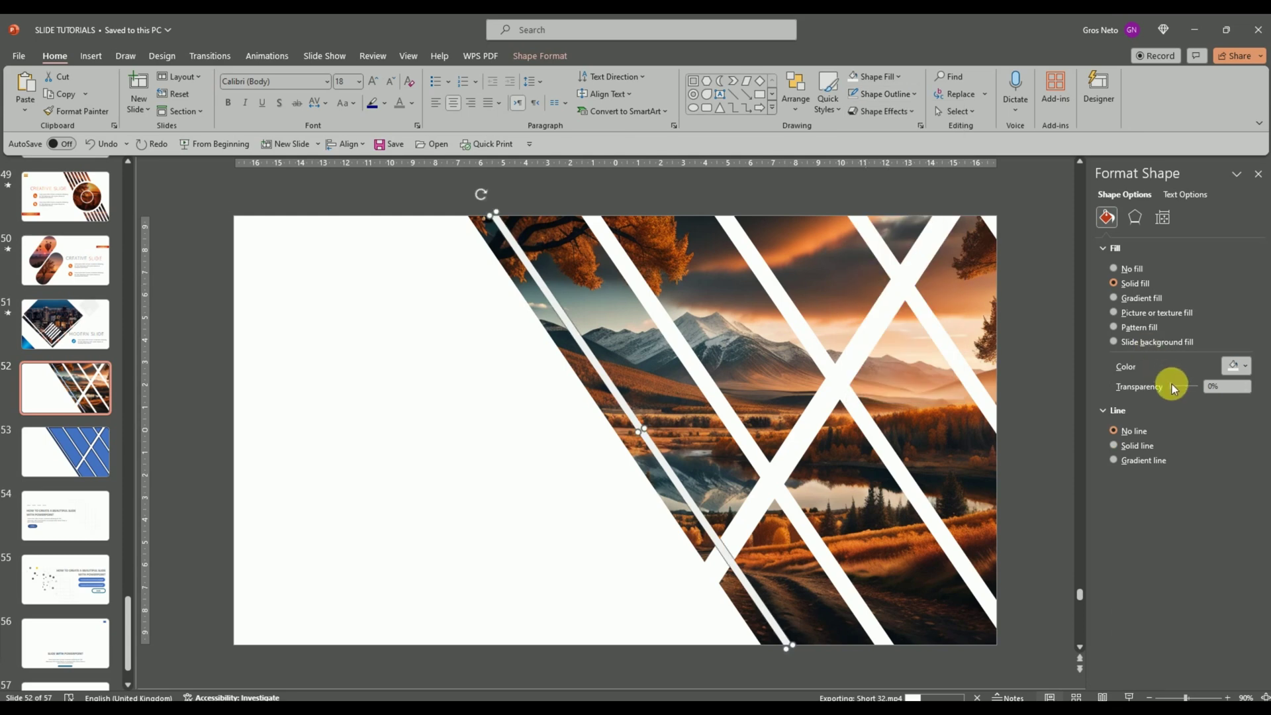
{"action": "left_click_drag", "start_coordinate": [1172, 387], "coordinate": [1192, 389]}
Step: Raise the stripe's transparency a bit more and lower both bullet text boxes slightly
{"action": "left_click", "coordinate": [540, 437]}
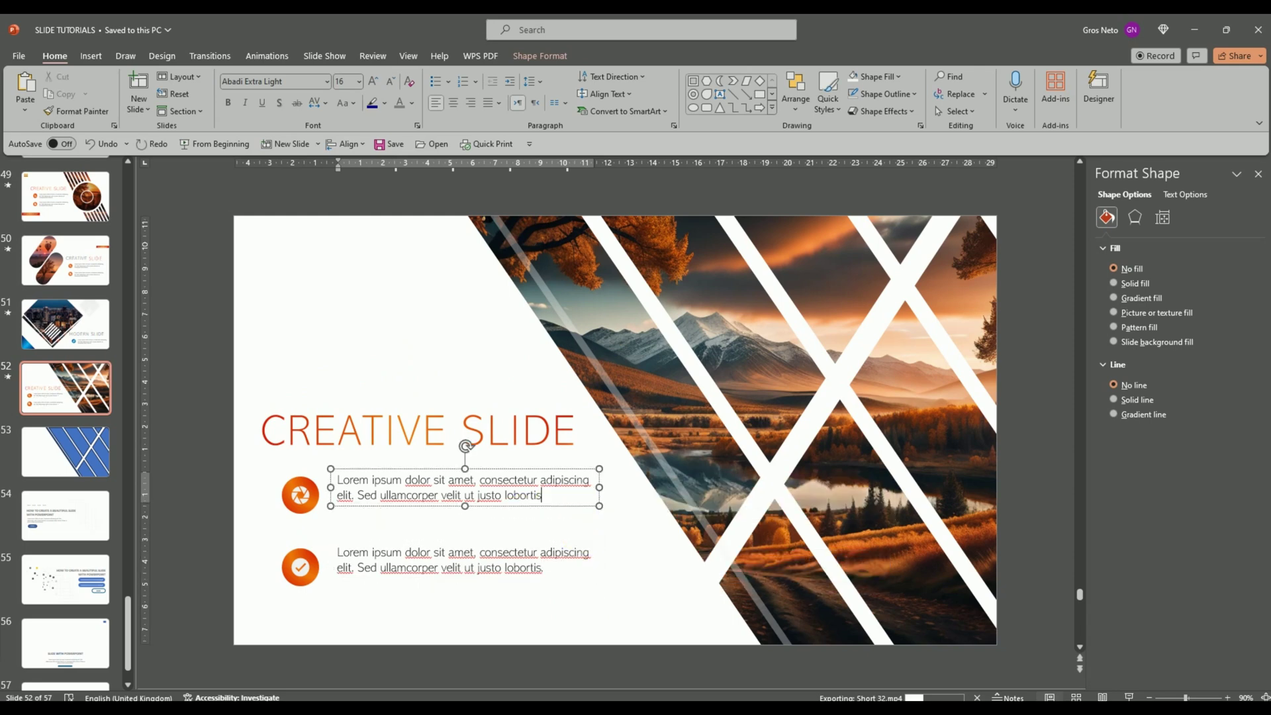
{"action": "left_click_drag", "start_coordinate": [389, 475], "coordinate": [389, 483]}
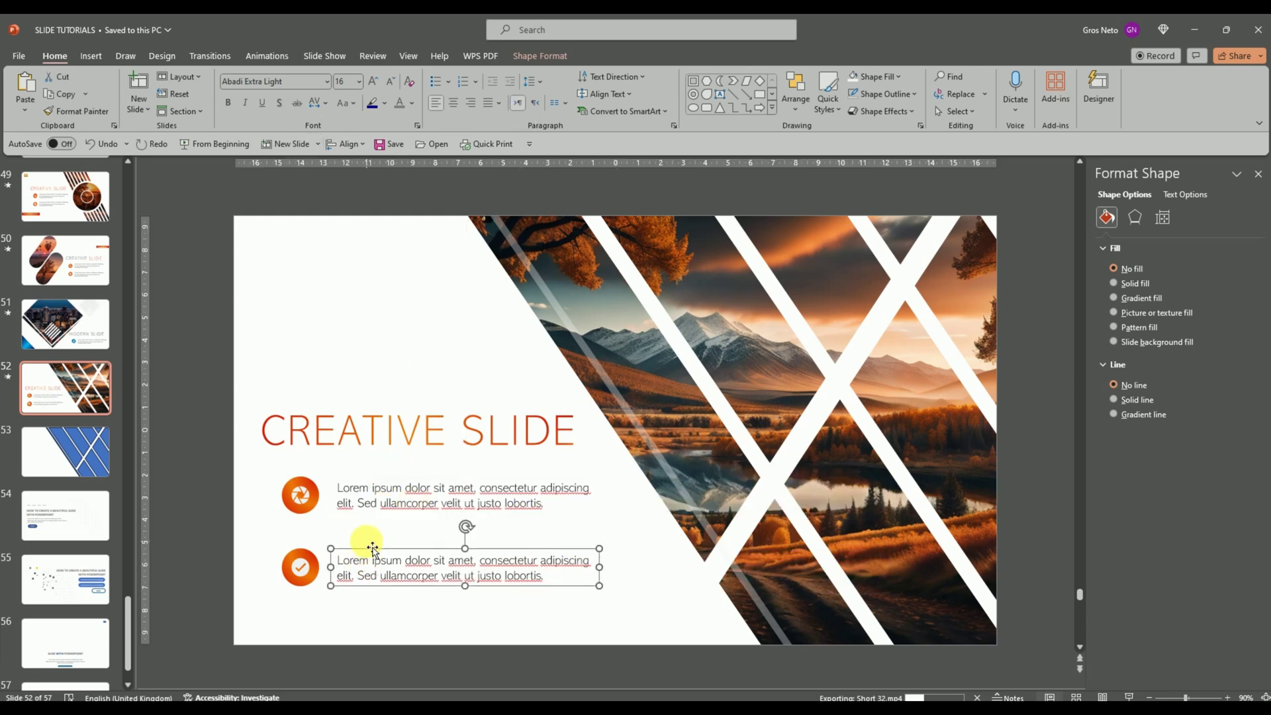
{"action": "left_click_drag", "start_coordinate": [363, 539], "coordinate": [372, 548]}
Step: Recolour the CREATIVE SLIDE title from orange to grey
{"action": "left_click_drag", "start_coordinate": [519, 434], "coordinate": [581, 434]}
{"action": "left_click", "coordinate": [399, 103]}
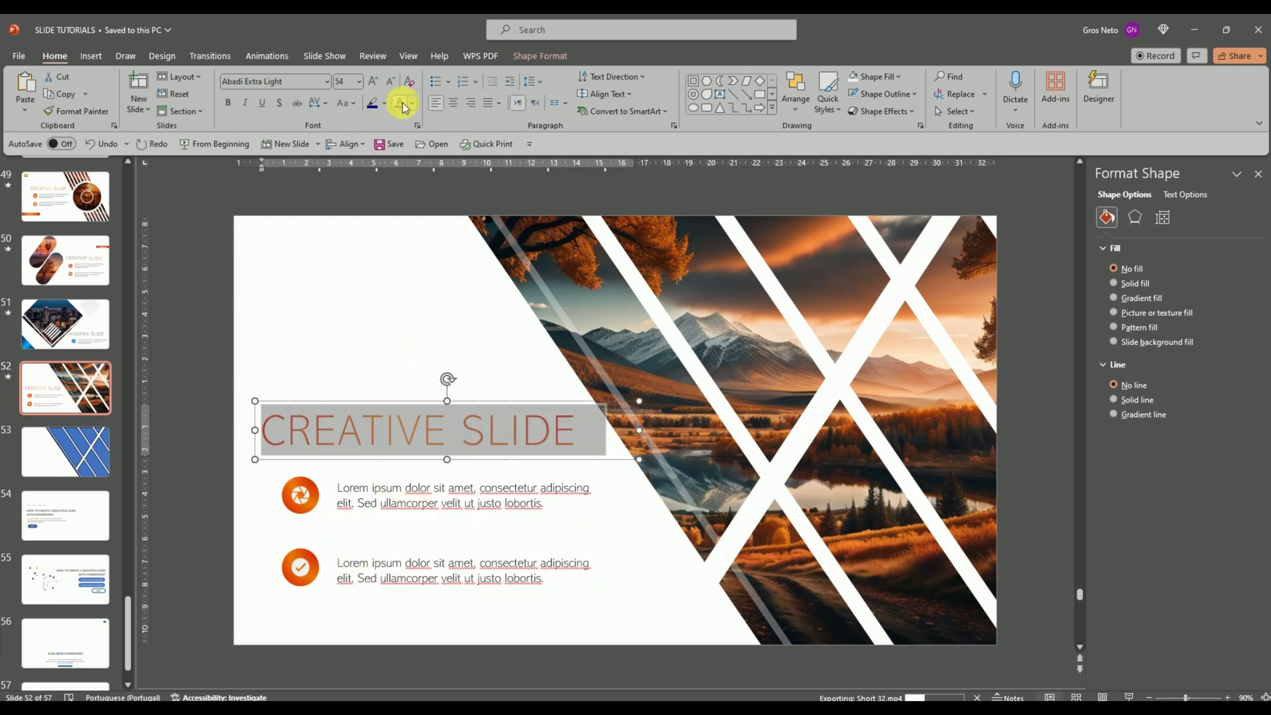
{"action": "left_click", "coordinate": [389, 303]}
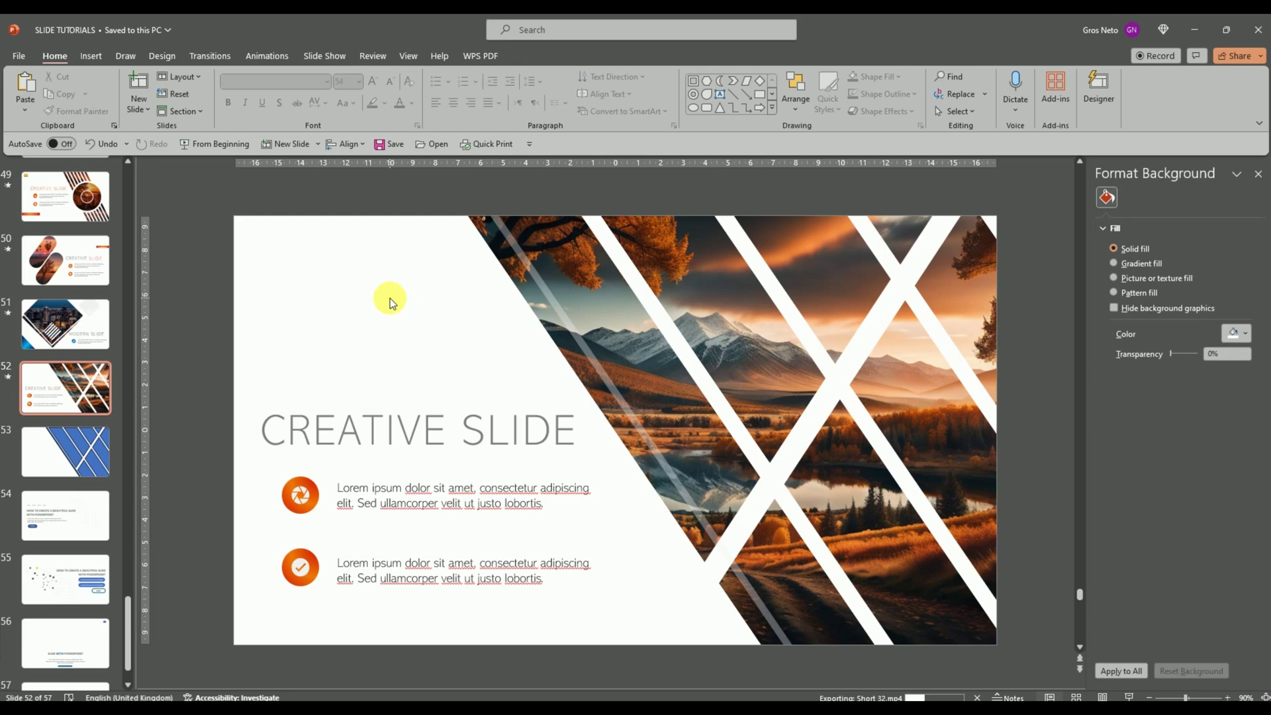
Step: Apply the Strips entrance effect to the landscape photo
{"action": "left_click", "coordinate": [263, 56]}
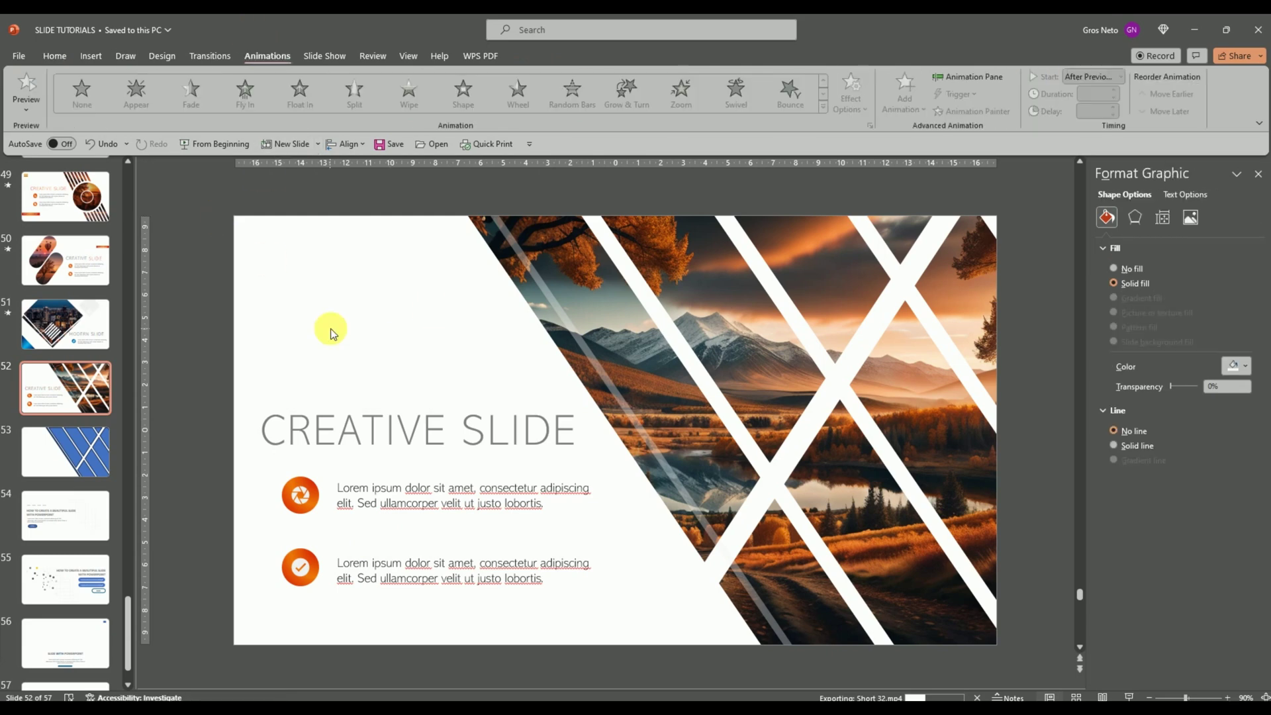
{"action": "left_click", "coordinate": [719, 281]}
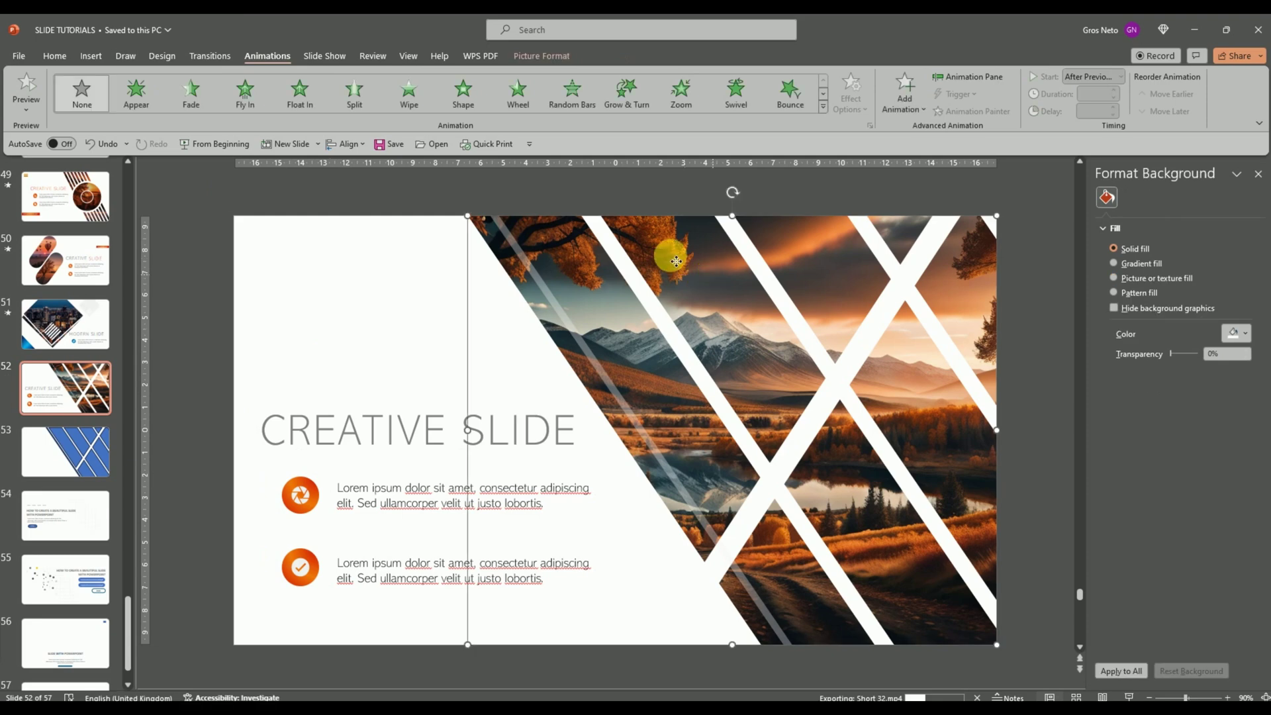
{"action": "left_click", "coordinate": [823, 108]}
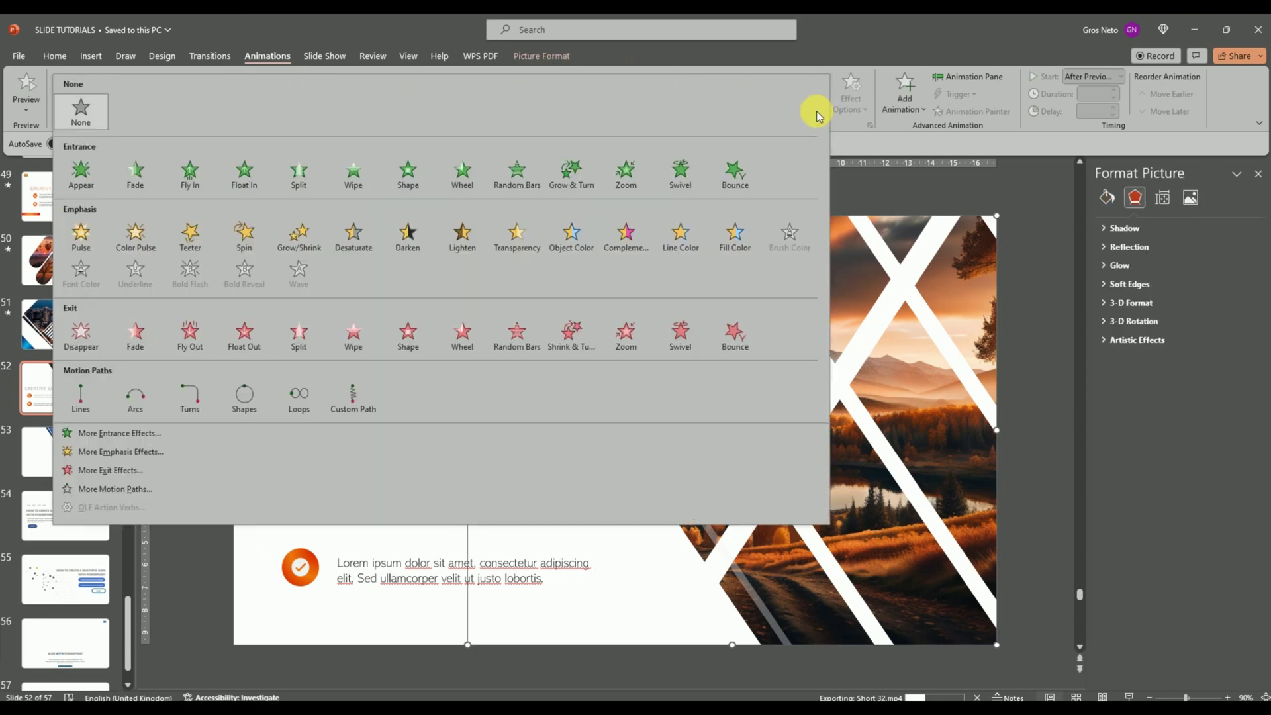
{"action": "left_click", "coordinate": [125, 436]}
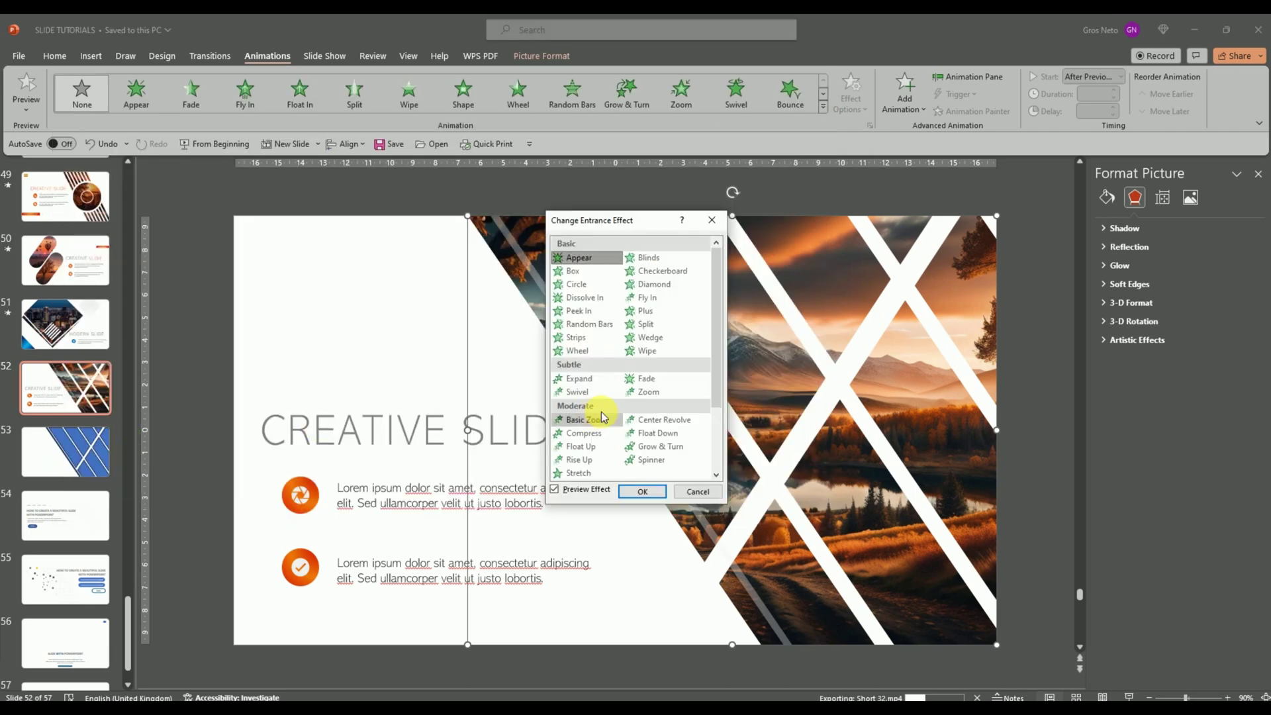
{"action": "left_click", "coordinate": [599, 339]}
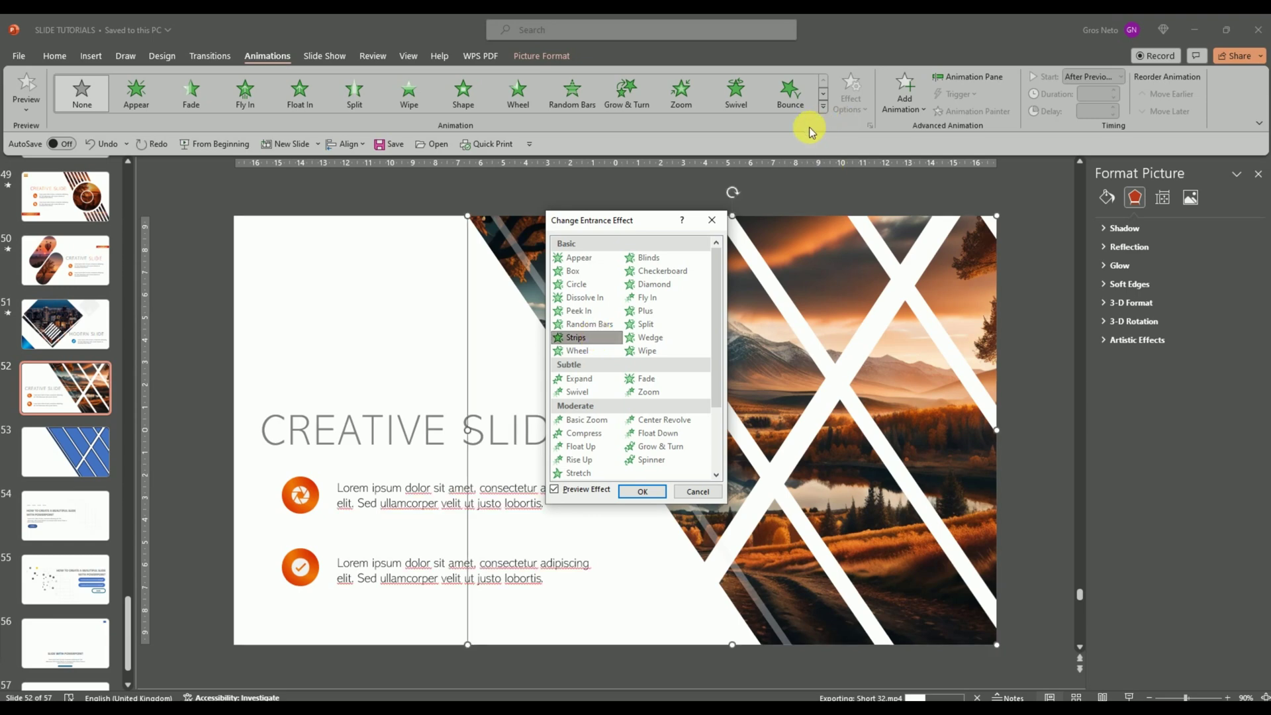
{"action": "left_click", "coordinate": [632, 493]}
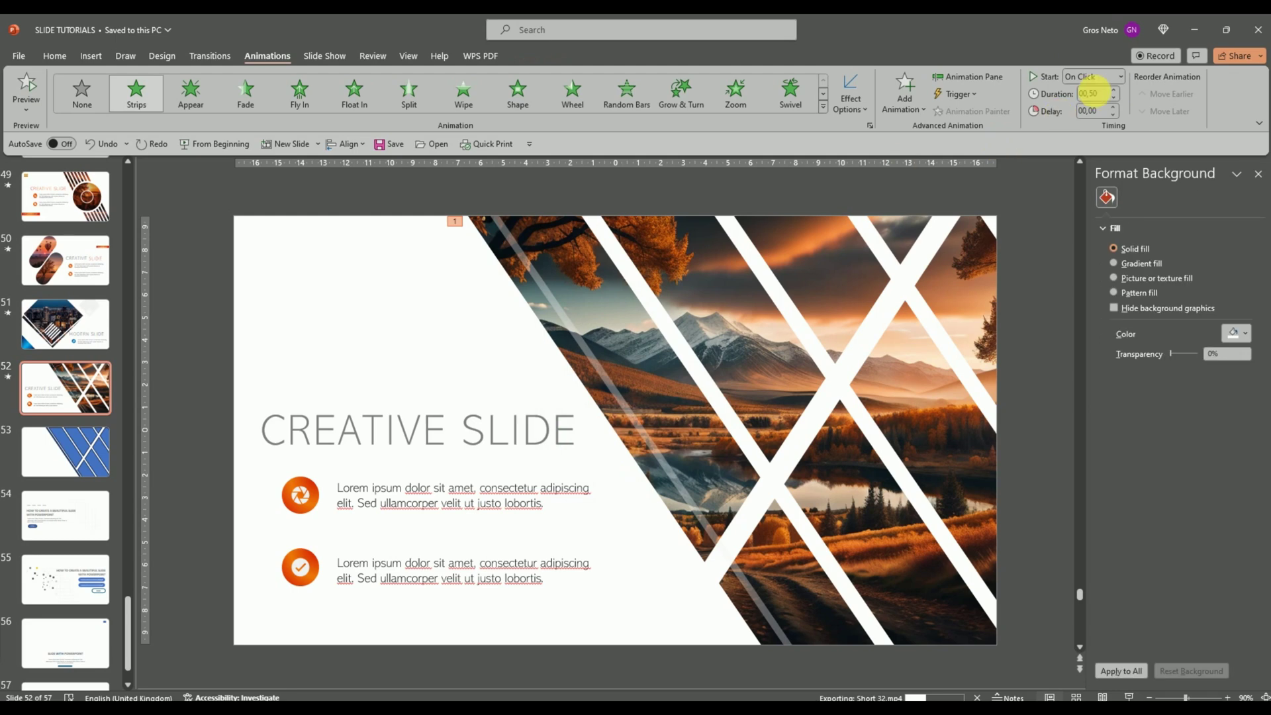
Step: Set the photo's Strips to 01,50 duration, After Previous start, revealing right and down
{"action": "left_click", "coordinate": [1116, 90]}
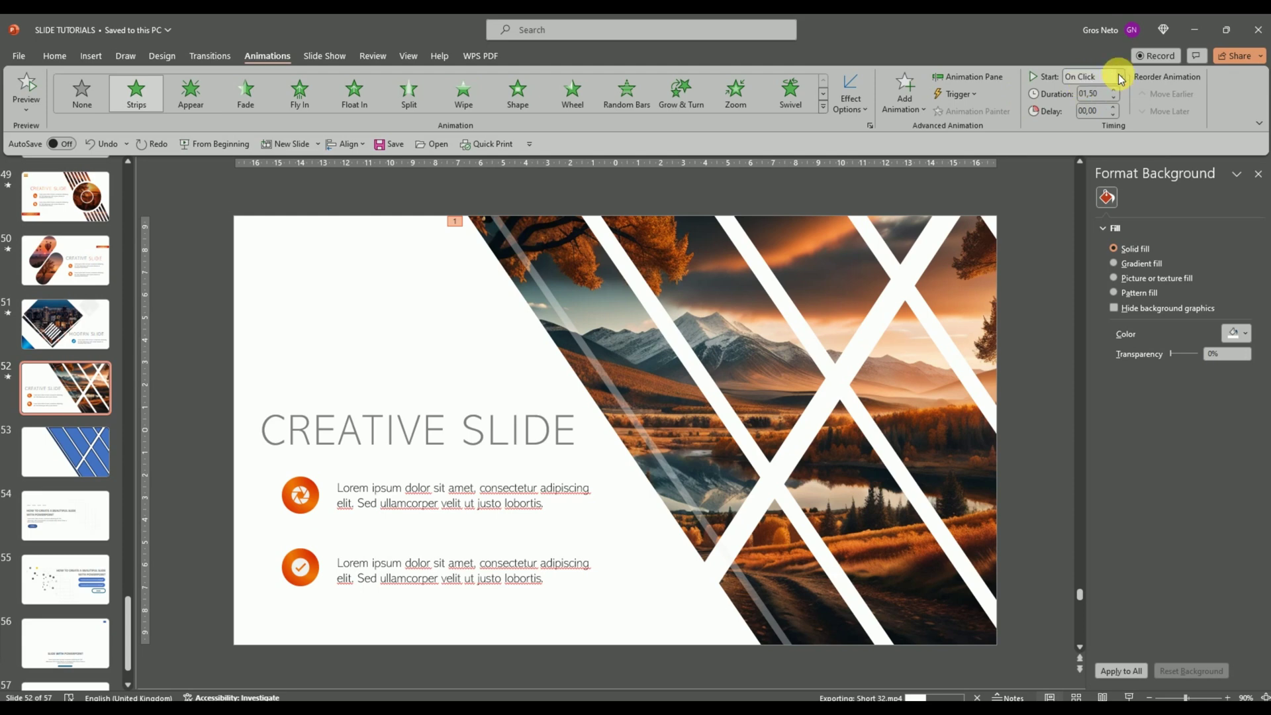
{"action": "left_click", "coordinate": [1121, 79]}
{"action": "left_click", "coordinate": [1092, 124]}
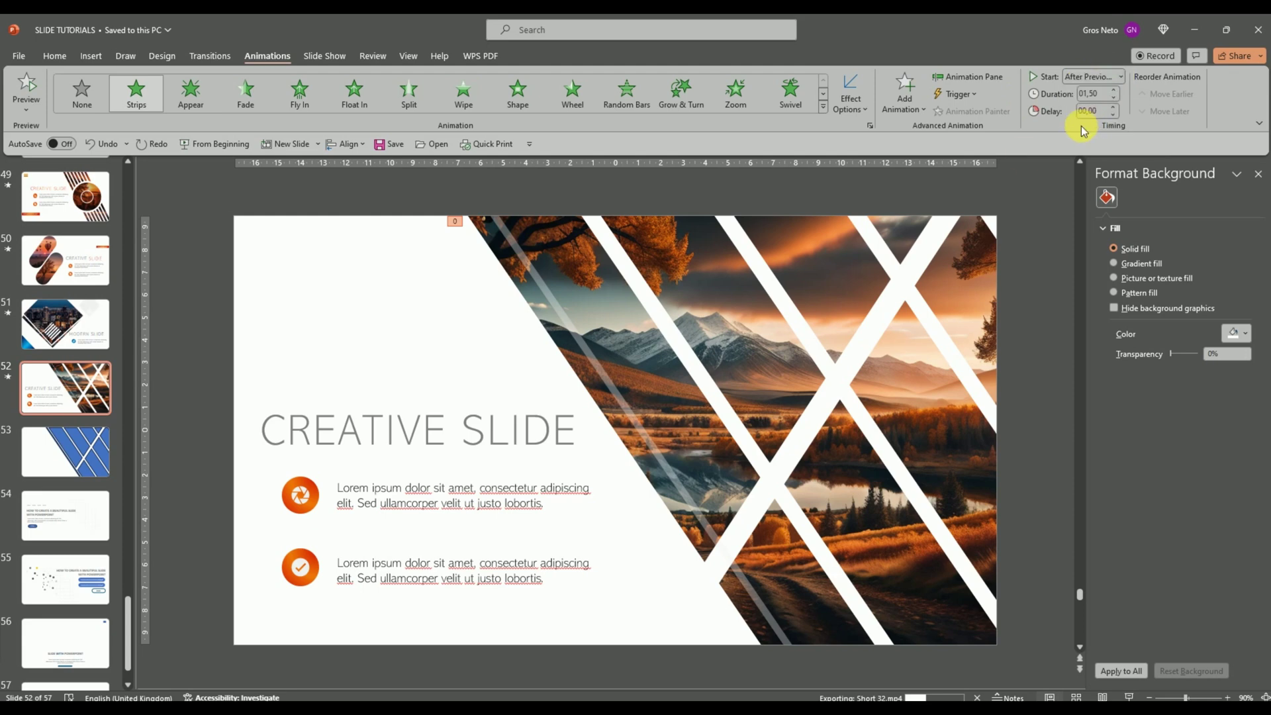
{"action": "left_click", "coordinate": [851, 101]}
{"action": "left_click", "coordinate": [874, 225]}
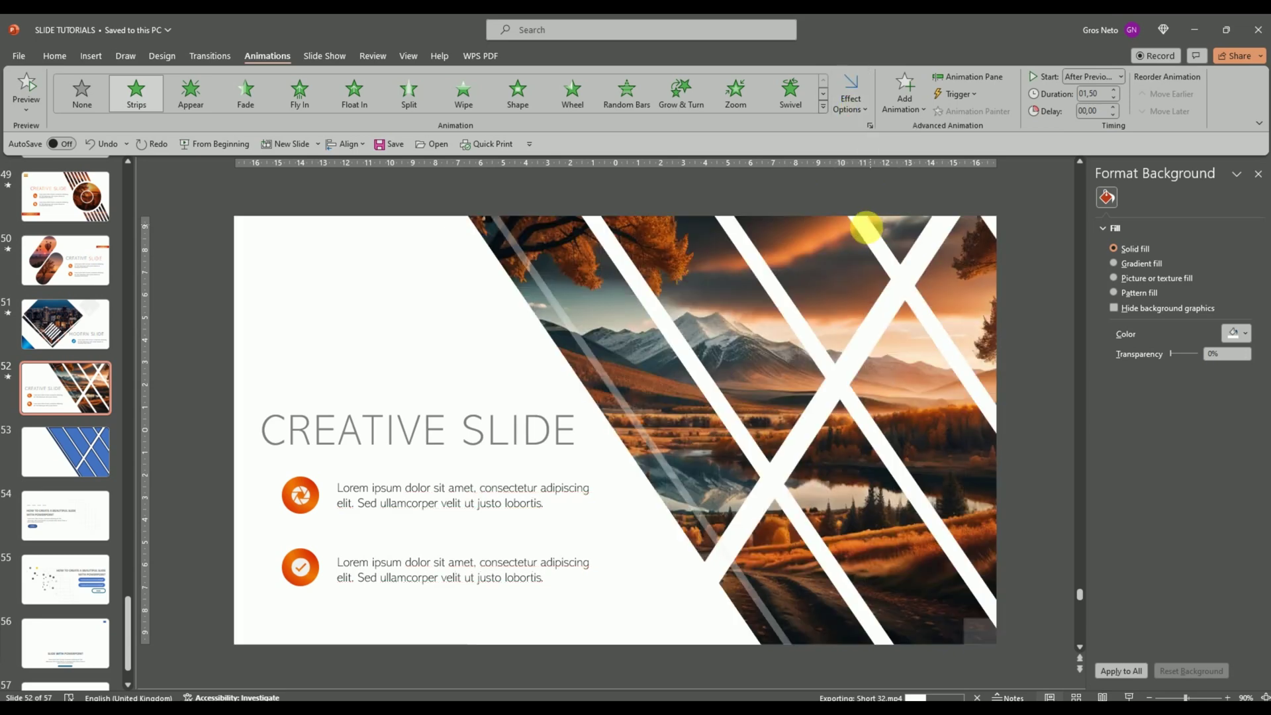
{"action": "left_click", "coordinate": [593, 356]}
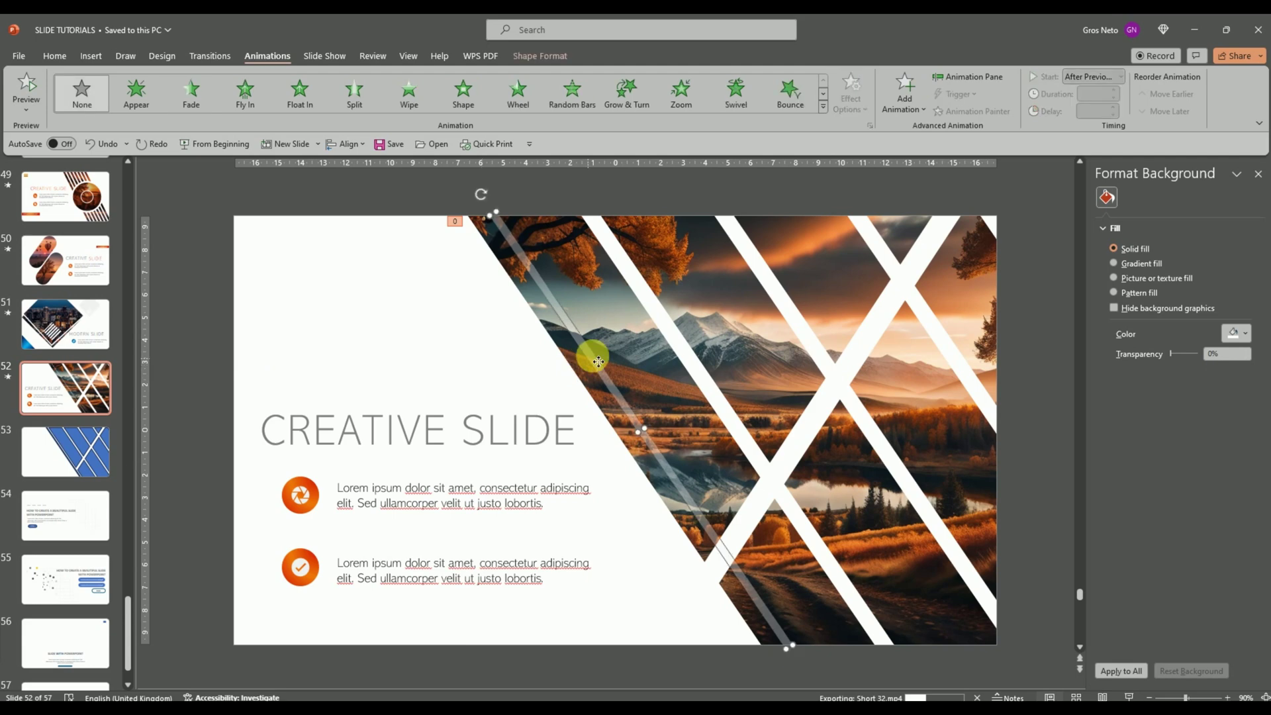
Step: Give the diagonal line a Wipe entrance lasting 01,50, starting After Previous
{"action": "left_click", "coordinate": [399, 98]}
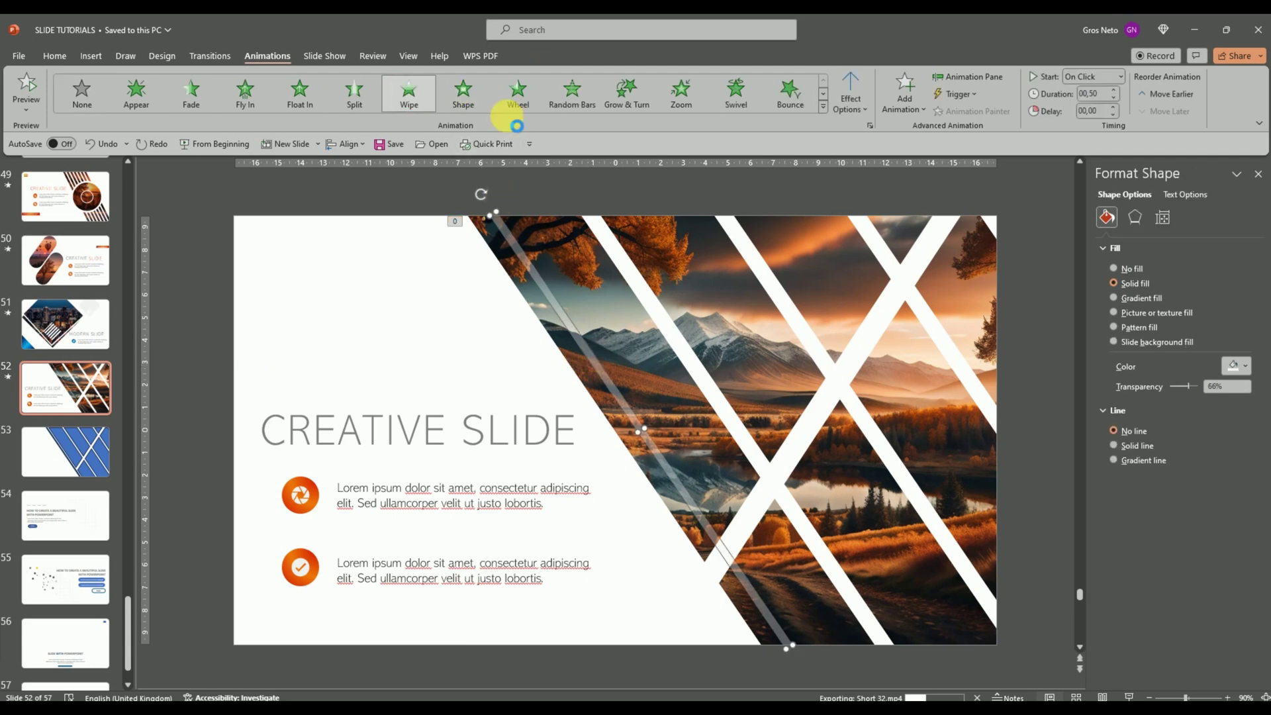
{"action": "left_click", "coordinate": [1114, 90]}
{"action": "left_click", "coordinate": [1114, 91]}
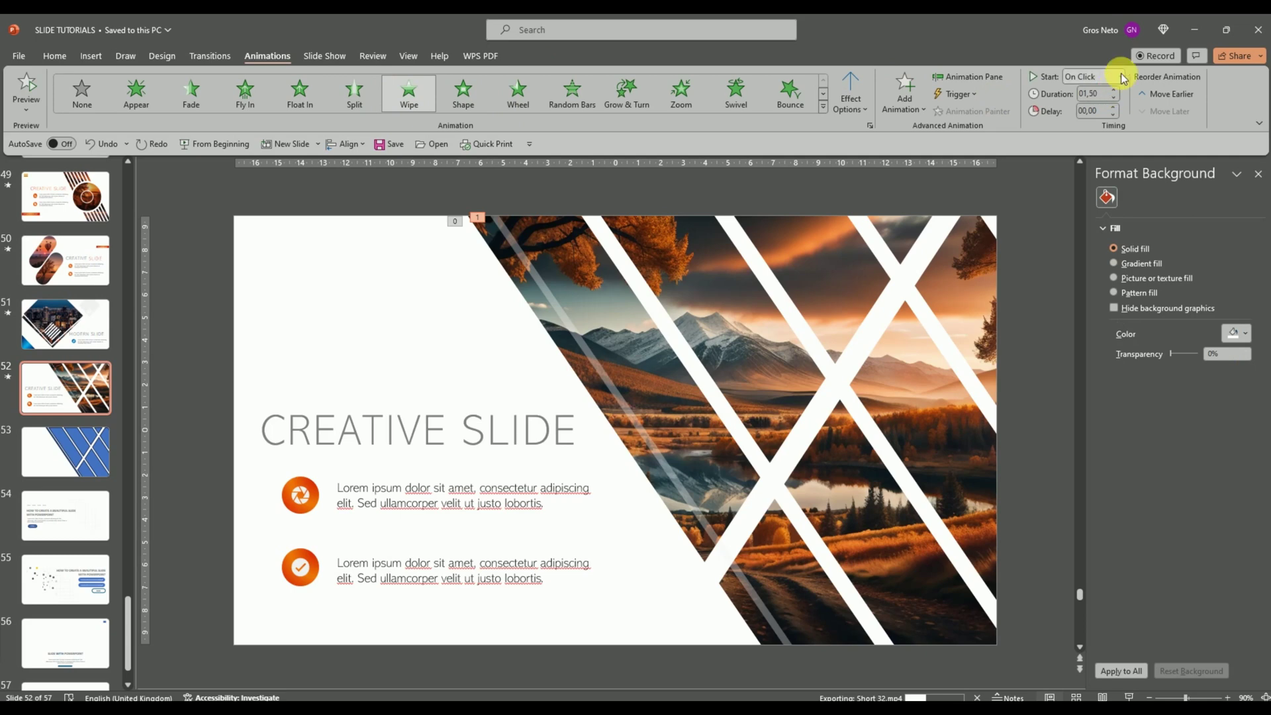
{"action": "left_click", "coordinate": [1123, 78]}
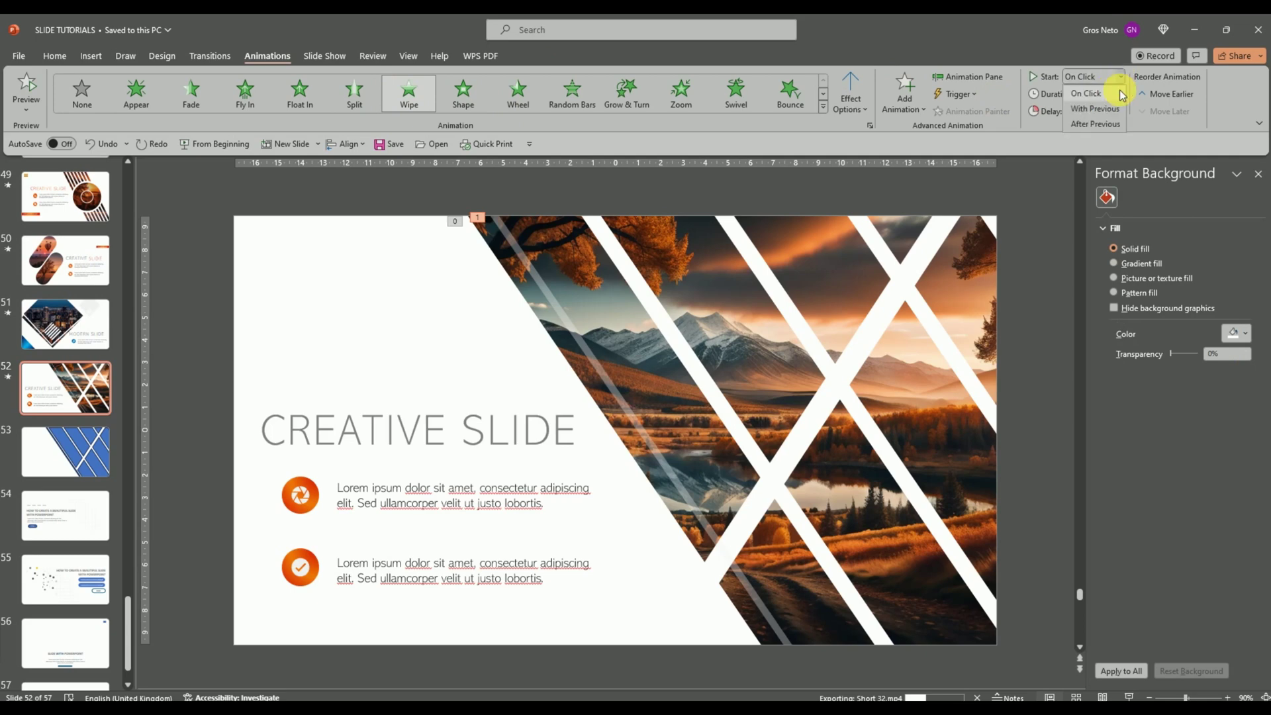
{"action": "left_click", "coordinate": [1093, 115]}
Step: Give the CREATIVE SLIDE title a Float In entrance starting After Previous
{"action": "left_click", "coordinate": [404, 414]}
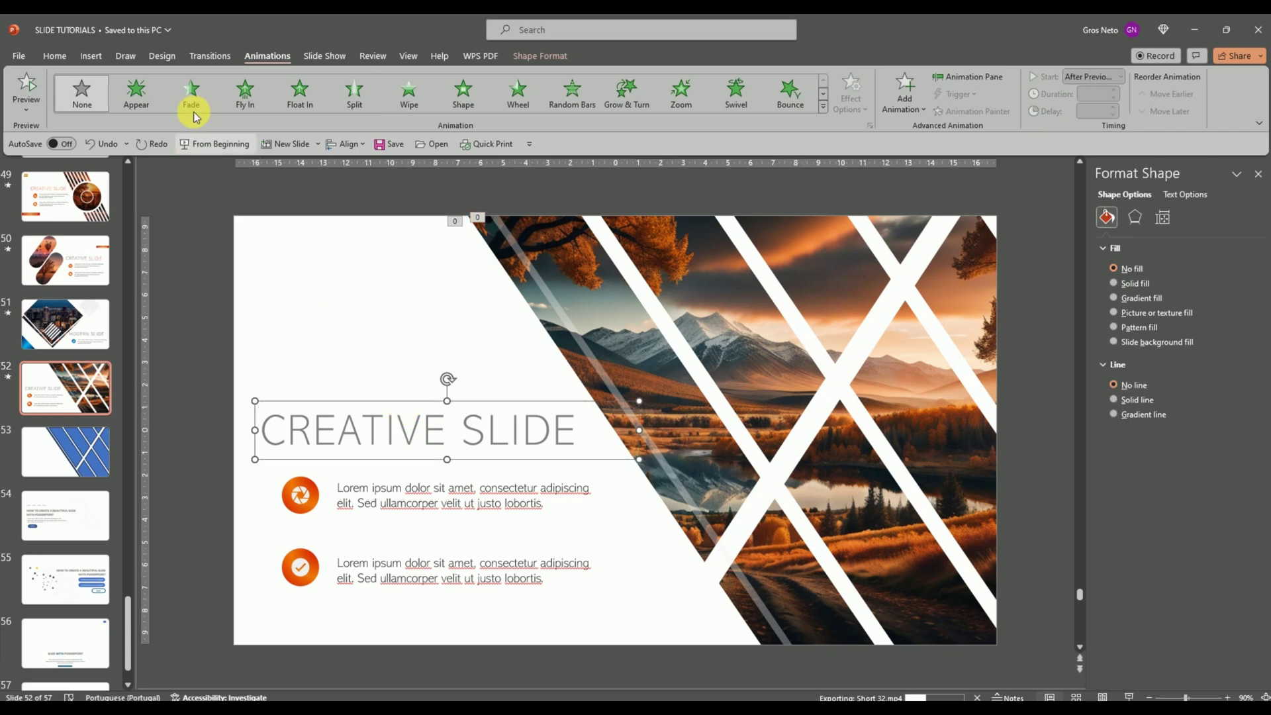
{"action": "left_click", "coordinate": [301, 99]}
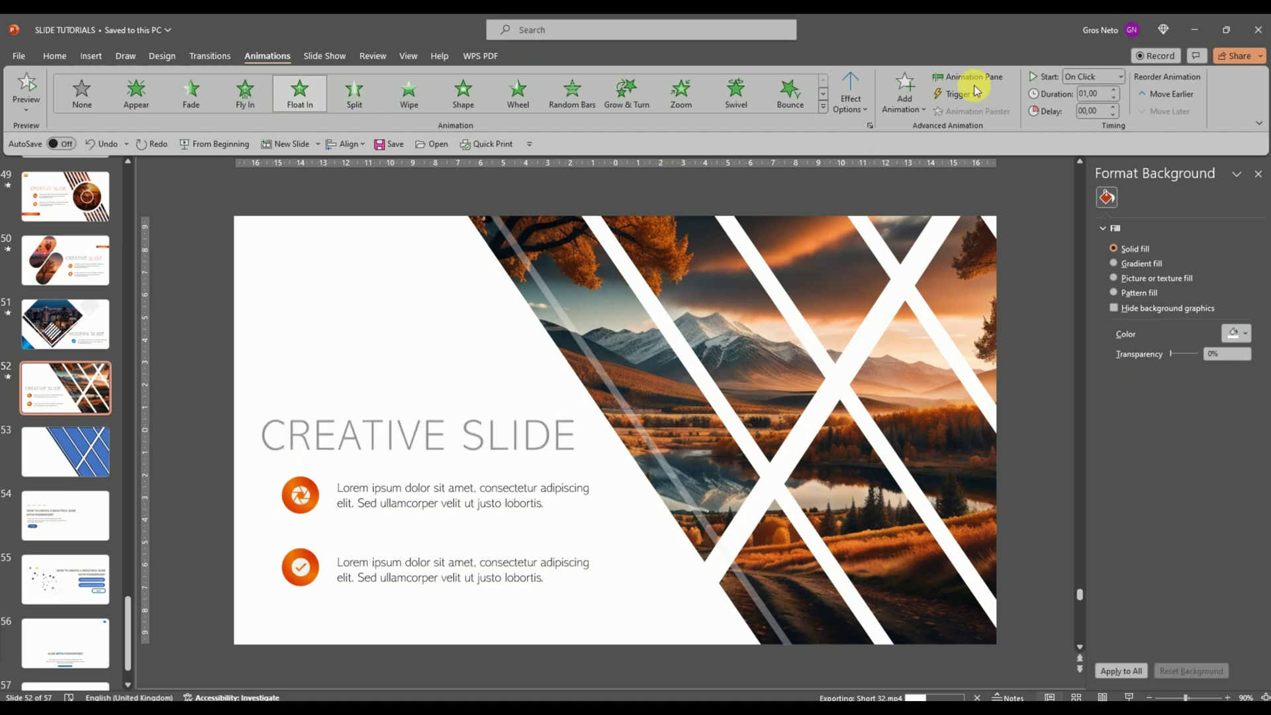
{"action": "left_click", "coordinate": [1121, 76]}
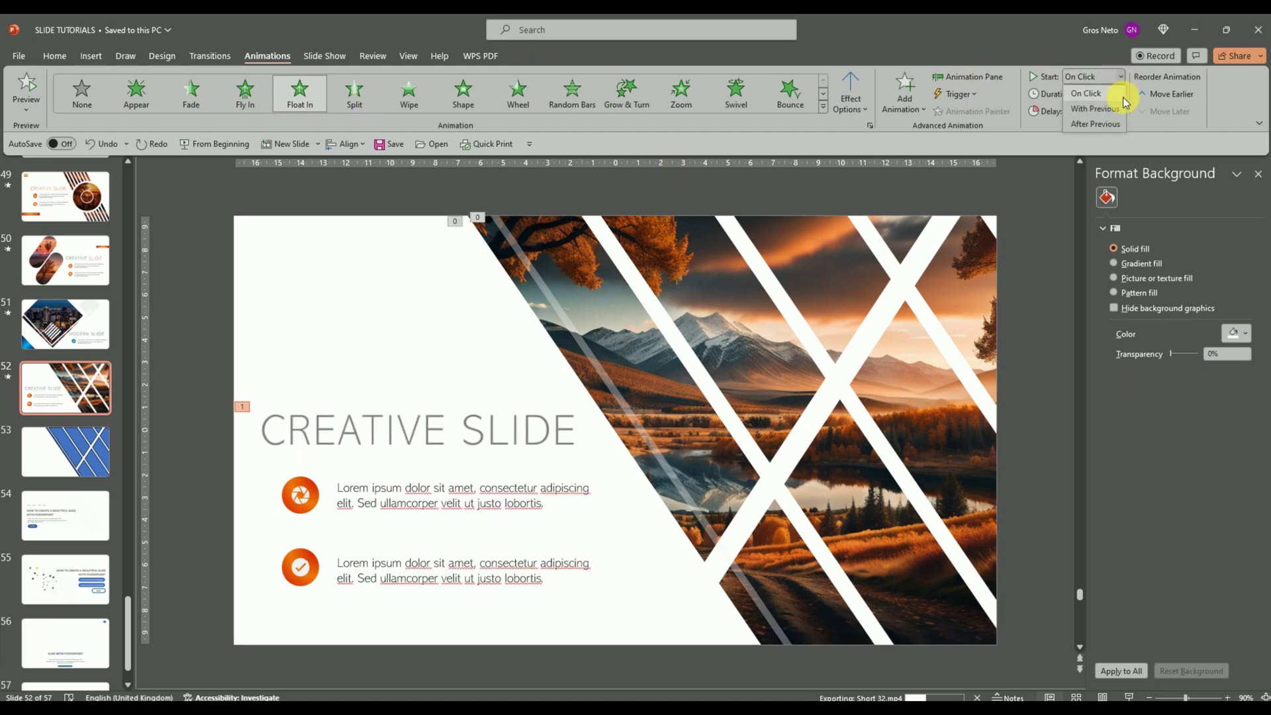
{"action": "left_click", "coordinate": [1090, 121]}
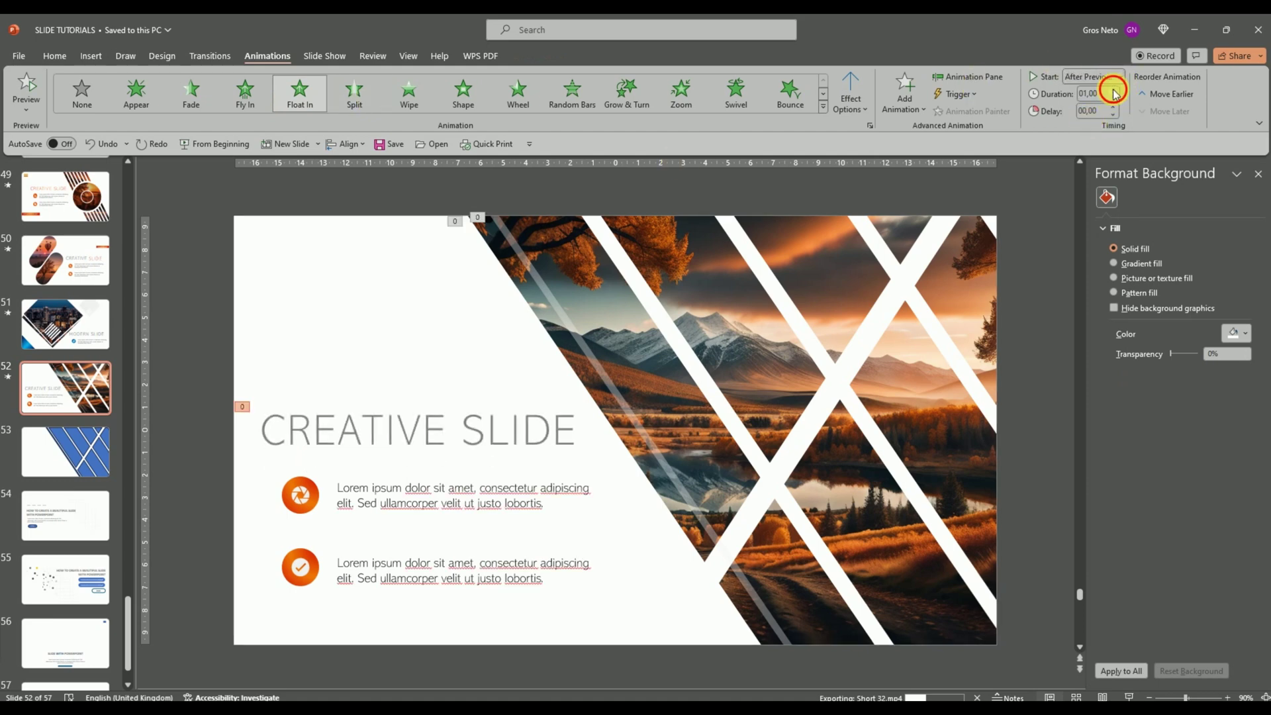
{"action": "left_click", "coordinate": [298, 480]}
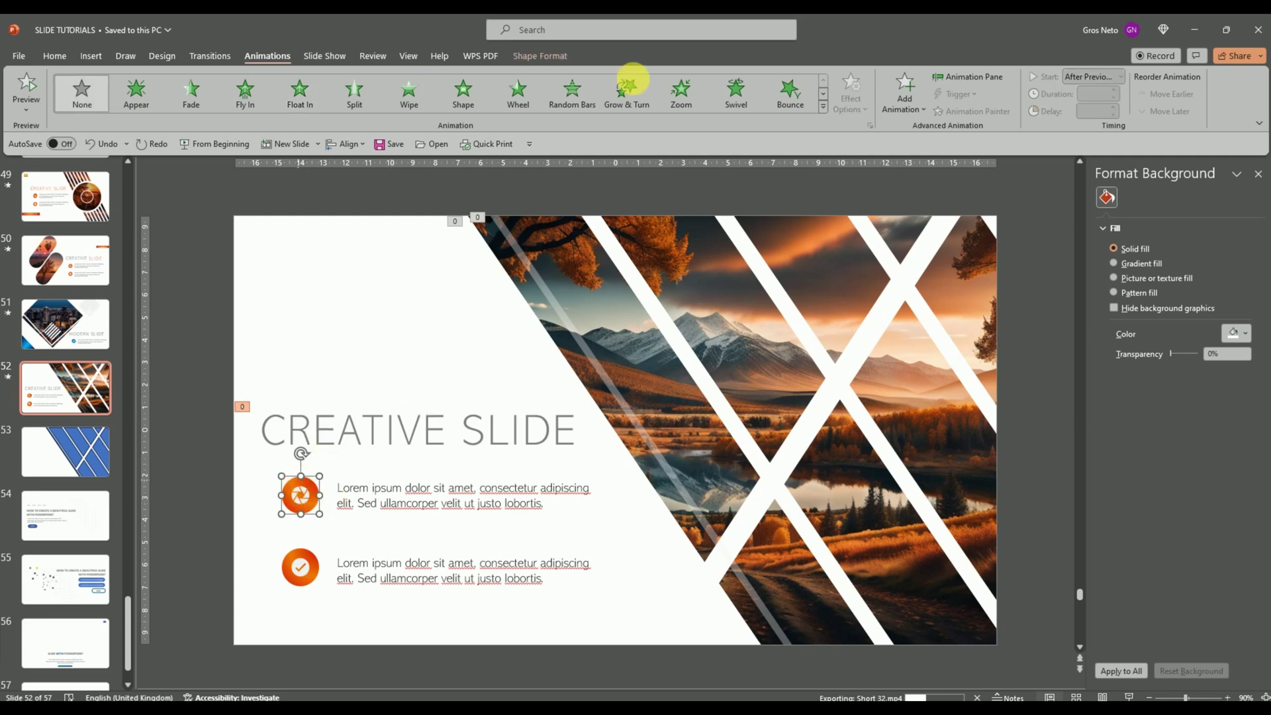
Step: Give the first icon a Zoom entrance lasting 01,50, starting After Previous
{"action": "left_click", "coordinate": [682, 93]}
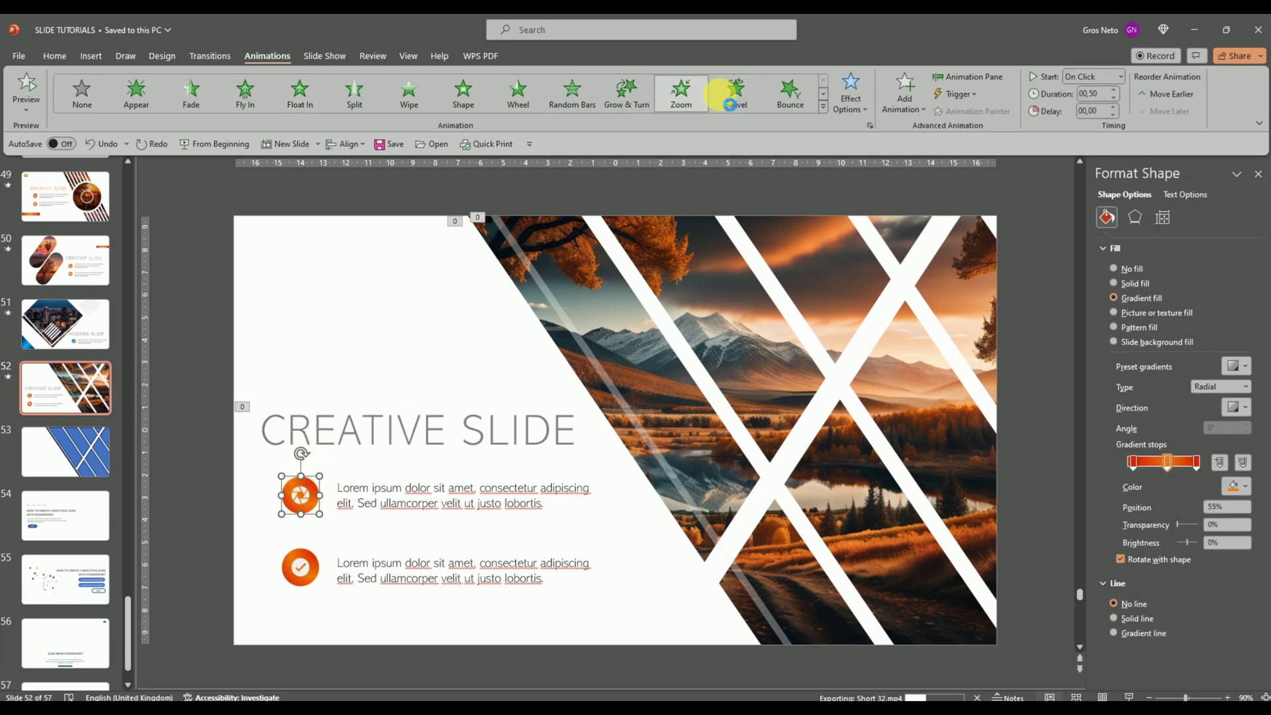
{"action": "left_click", "coordinate": [1114, 90]}
{"action": "left_click", "coordinate": [1113, 90]}
{"action": "left_click", "coordinate": [1114, 91]}
{"action": "left_click", "coordinate": [1113, 91]}
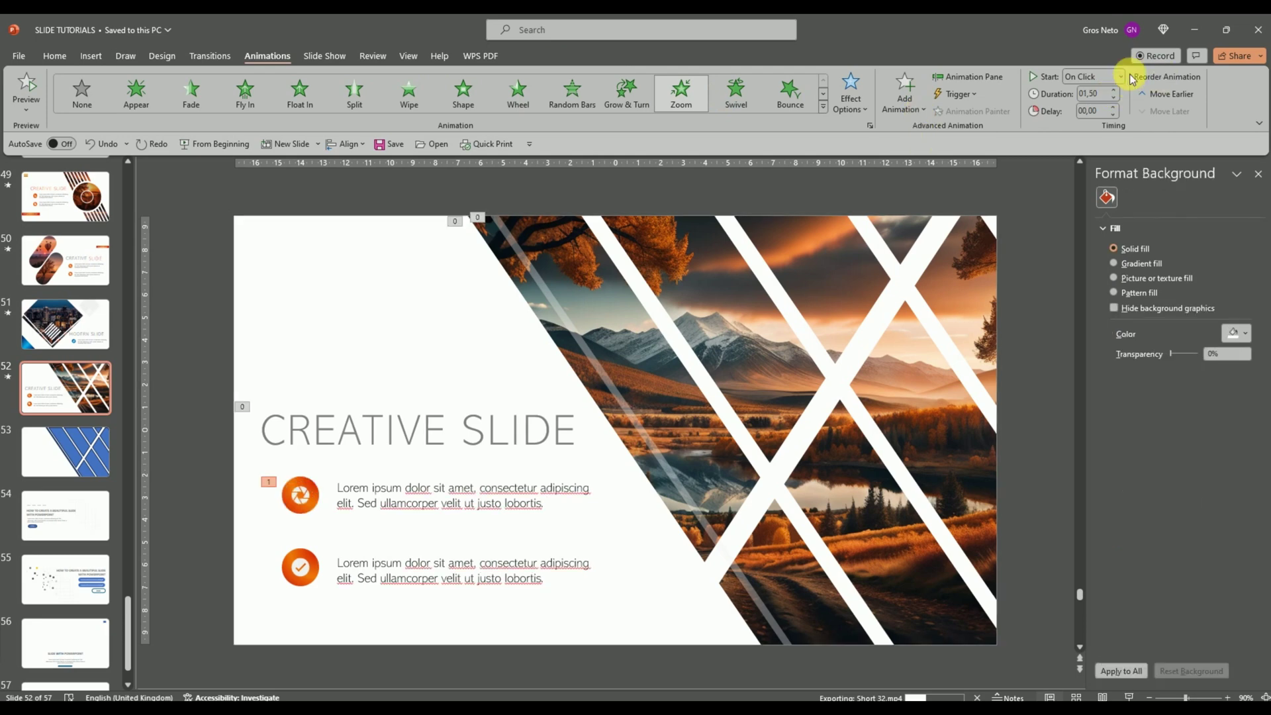
{"action": "left_click", "coordinate": [1121, 74]}
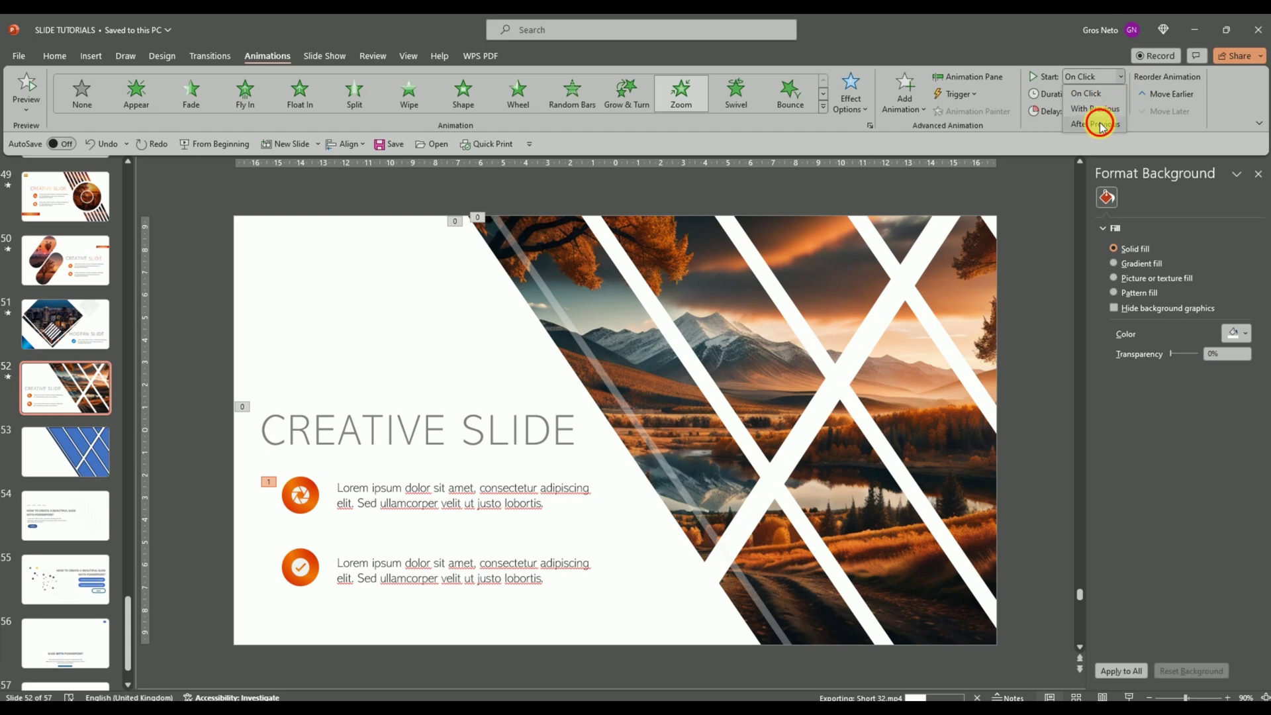
{"action": "left_click", "coordinate": [1100, 125]}
Step: Give the first bullet text a Wipe From Left lasting 01,75, starting After Previous
{"action": "left_click", "coordinate": [392, 488]}
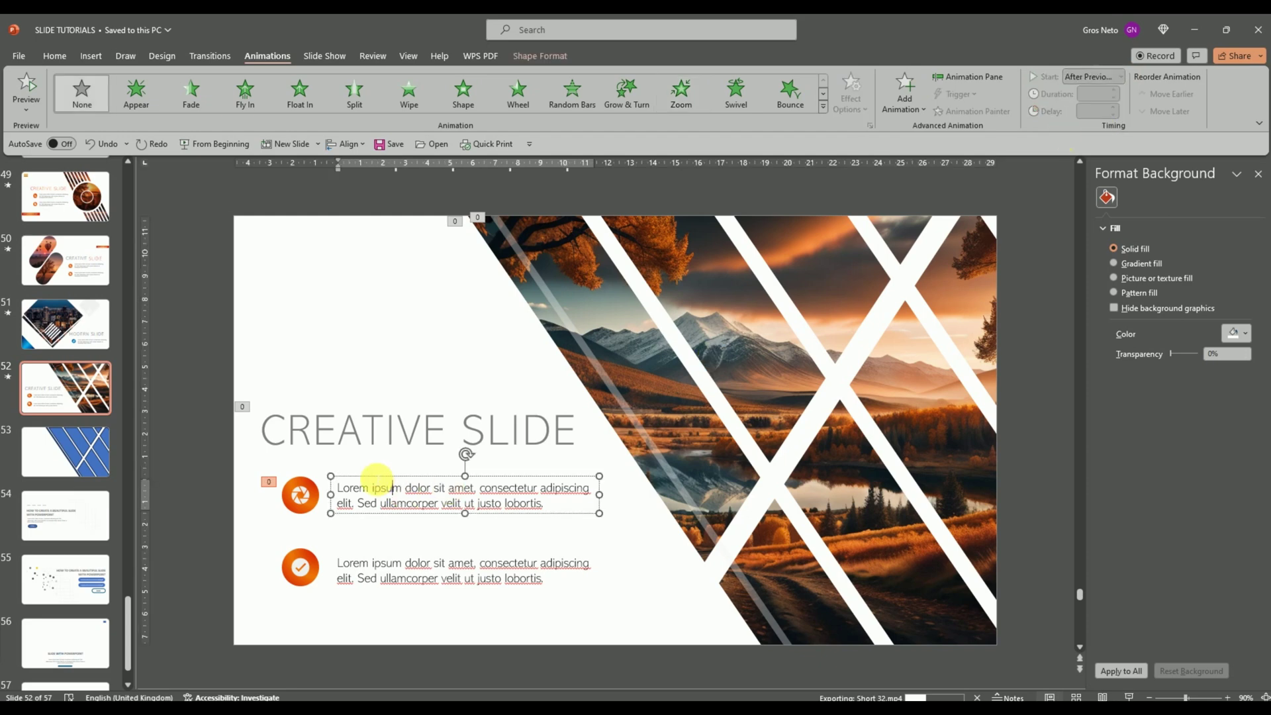
{"action": "left_click", "coordinate": [368, 476]}
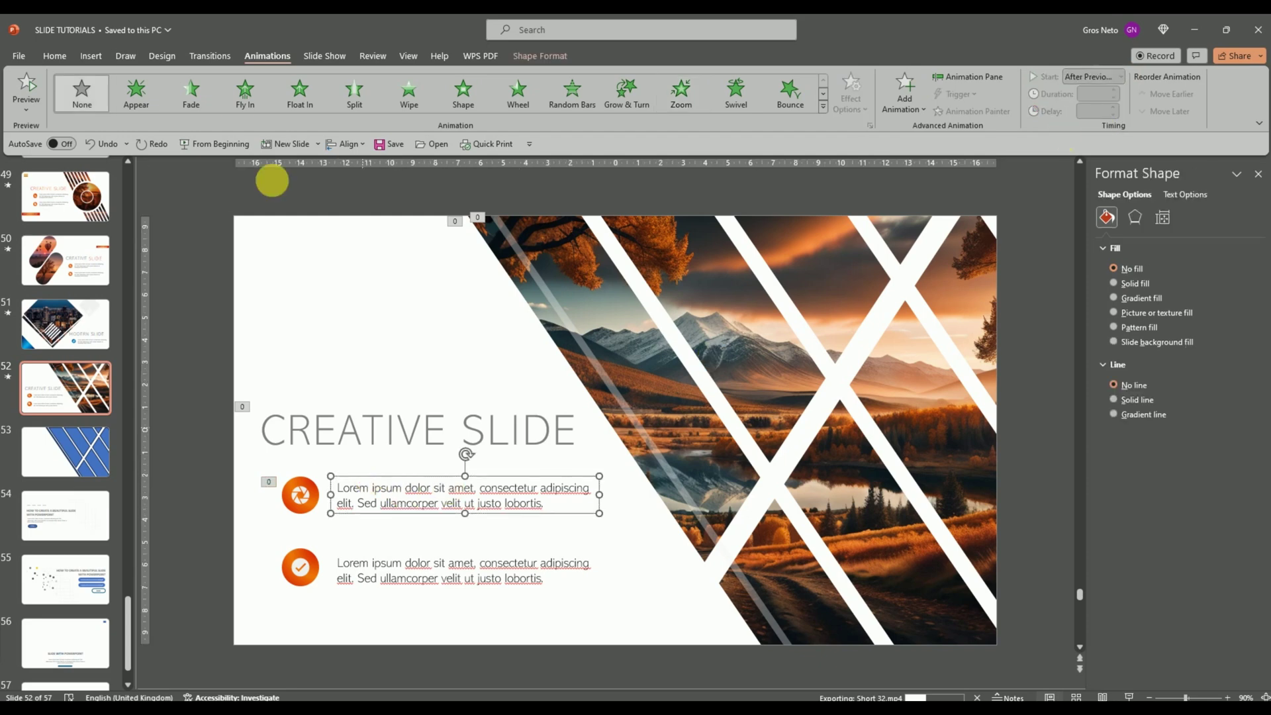
{"action": "left_click", "coordinate": [412, 87]}
{"action": "left_click", "coordinate": [850, 93]}
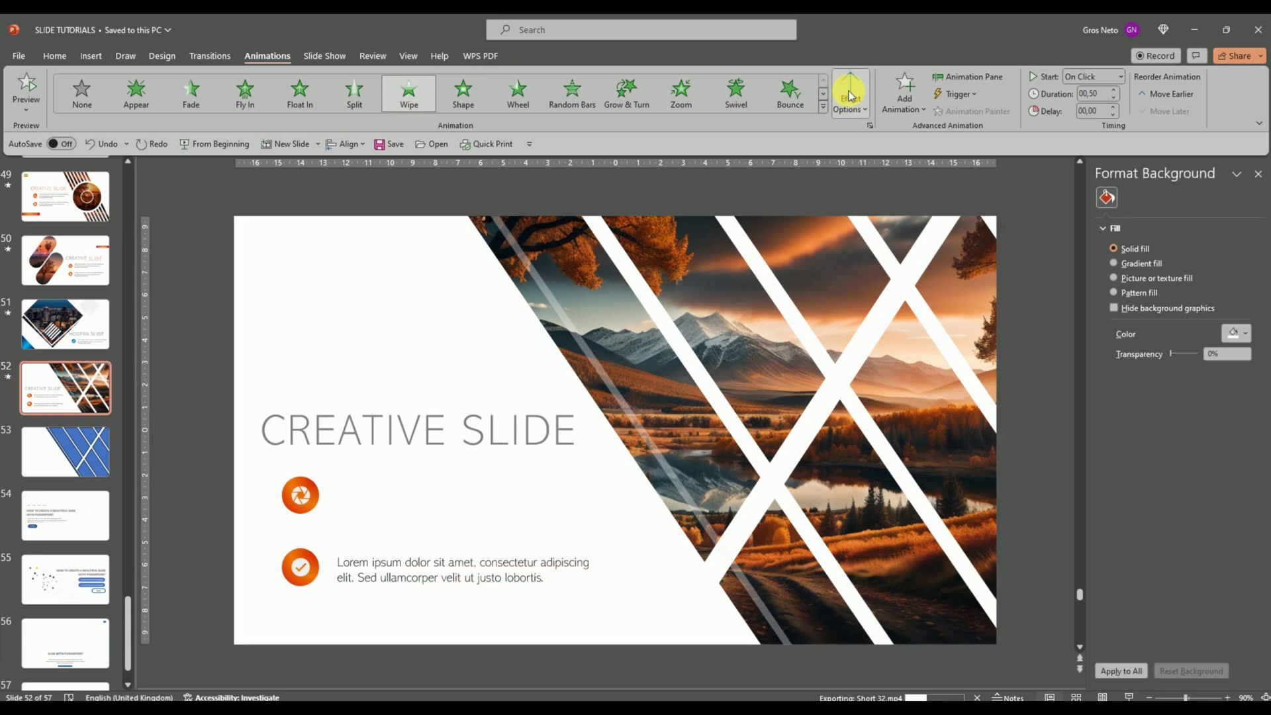
{"action": "left_click", "coordinate": [887, 189]}
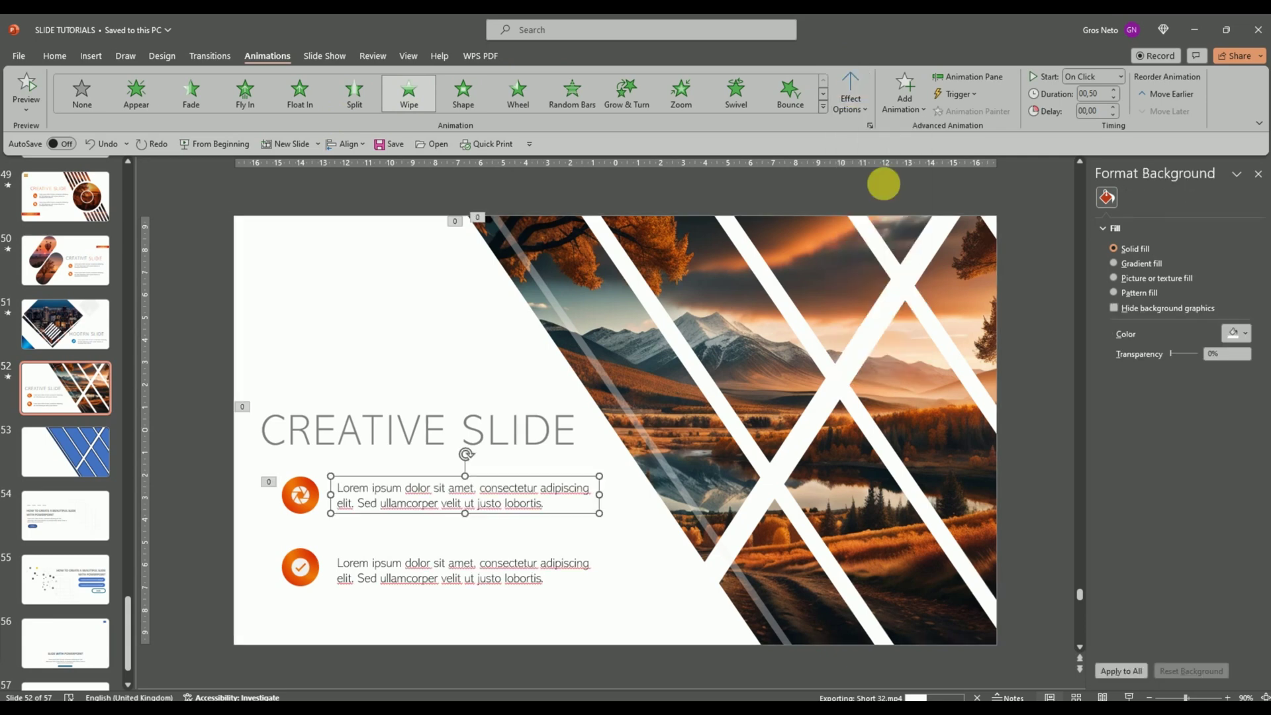
{"action": "left_click", "coordinate": [1112, 92]}
{"action": "left_click", "coordinate": [1112, 92]}
{"action": "left_click", "coordinate": [1112, 91]}
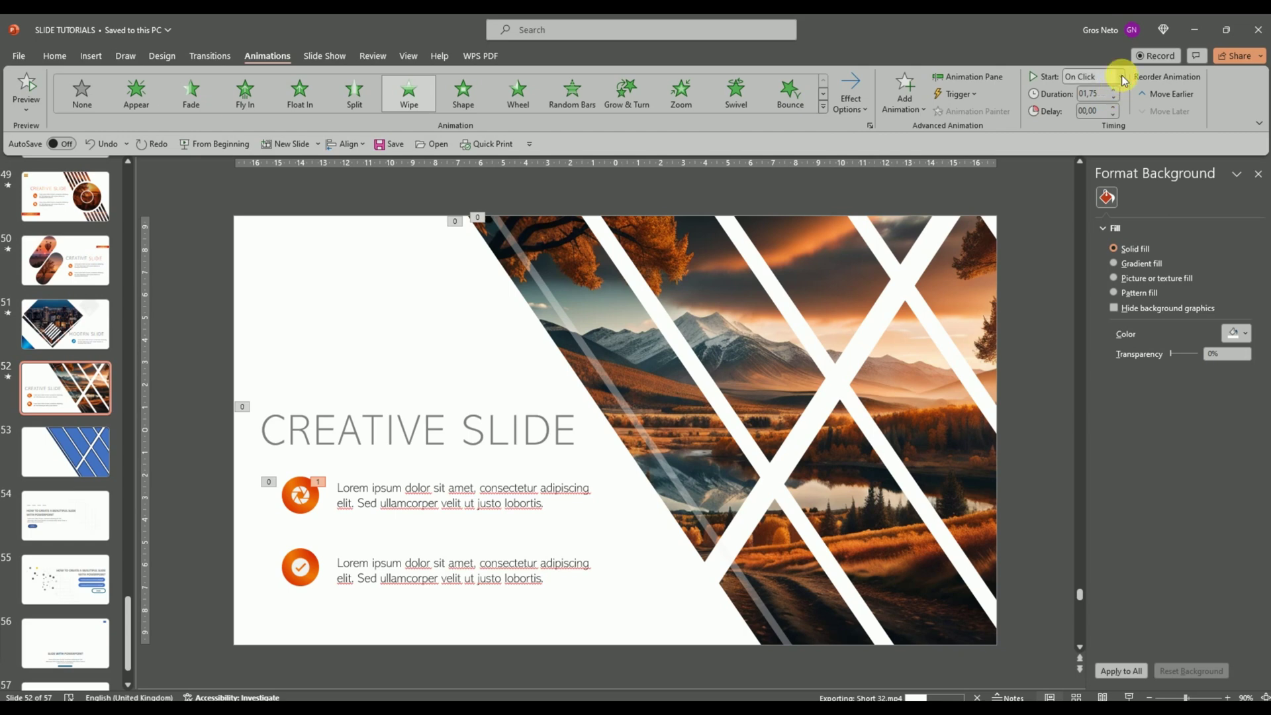
{"action": "left_click", "coordinate": [1121, 78]}
{"action": "left_click", "coordinate": [1096, 125]}
Step: Copy the icon's Zoom and the text's Wipe to the second icon and bullet with Animation Painter
{"action": "left_click", "coordinate": [327, 507]}
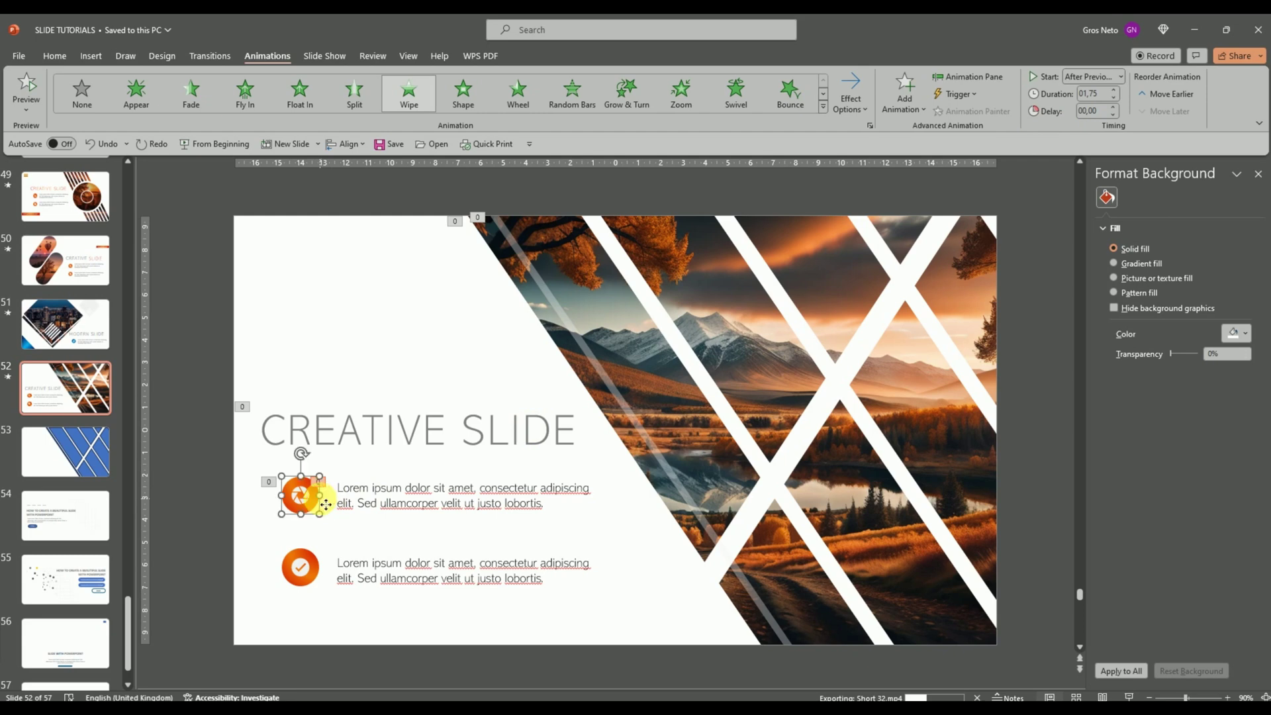
{"action": "left_click", "coordinate": [976, 116]}
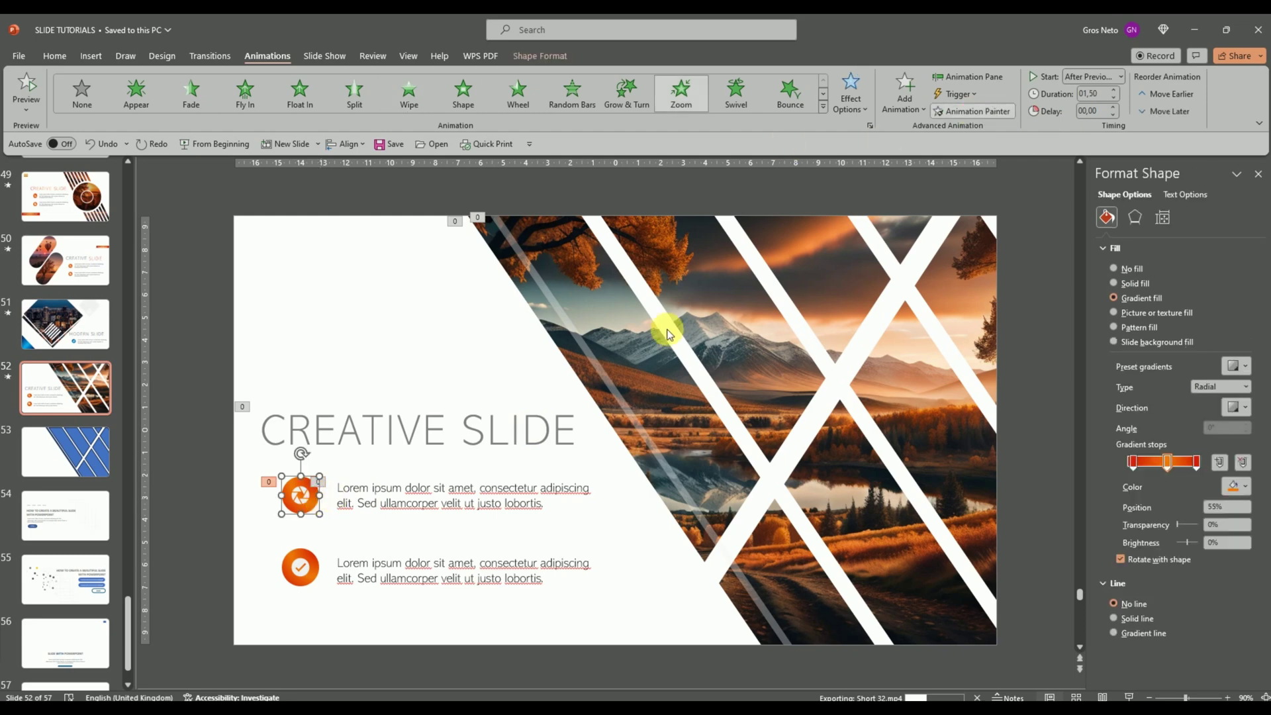
{"action": "left_click", "coordinate": [311, 575]}
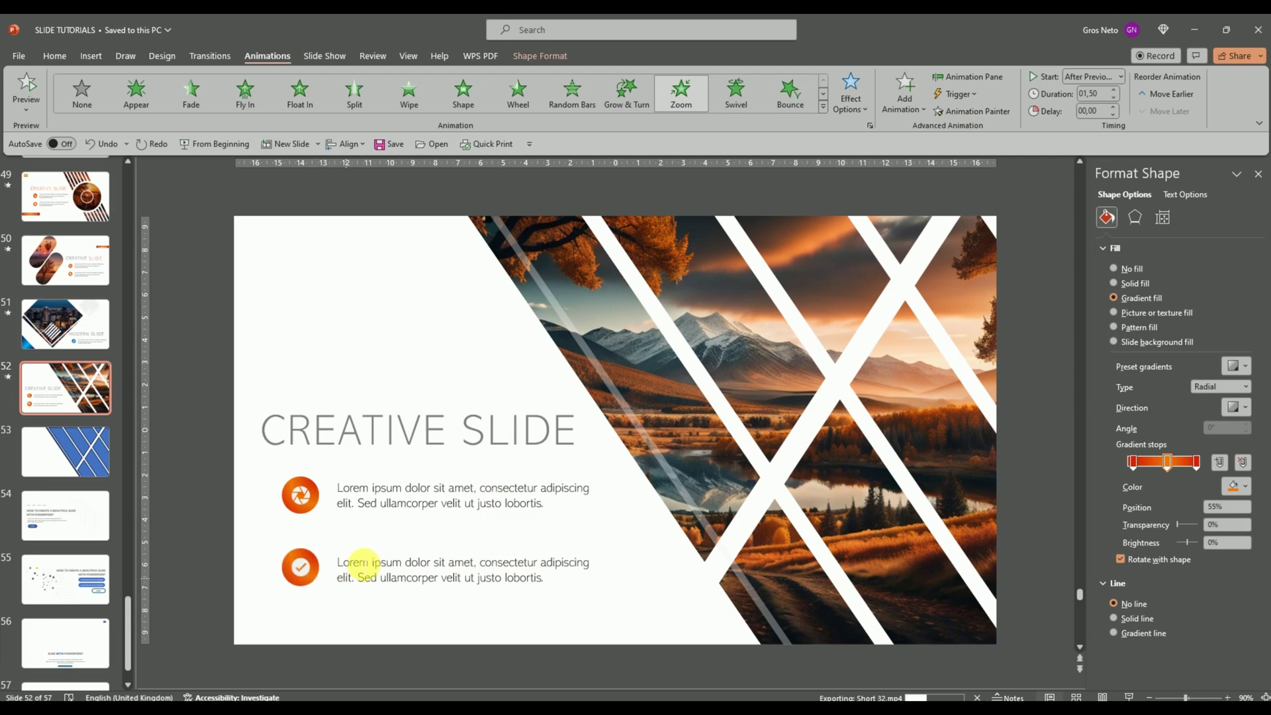
{"action": "left_click", "coordinate": [401, 497]}
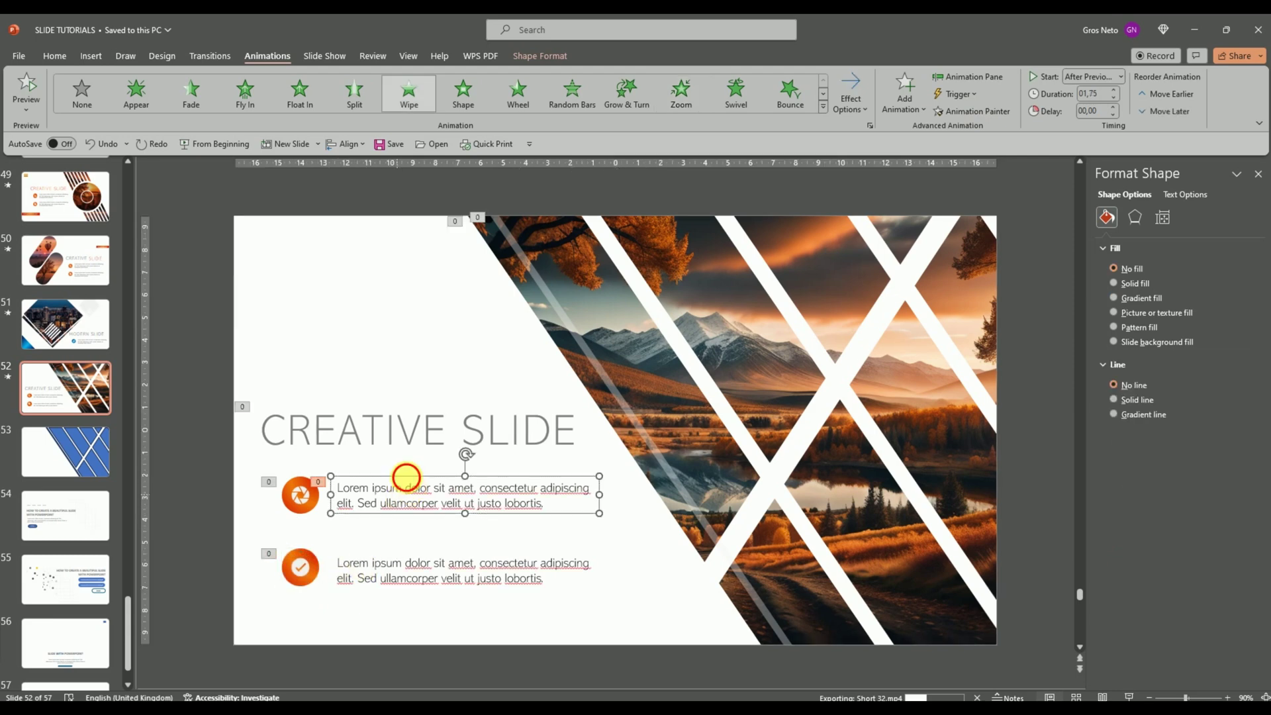
{"action": "left_click", "coordinate": [970, 110]}
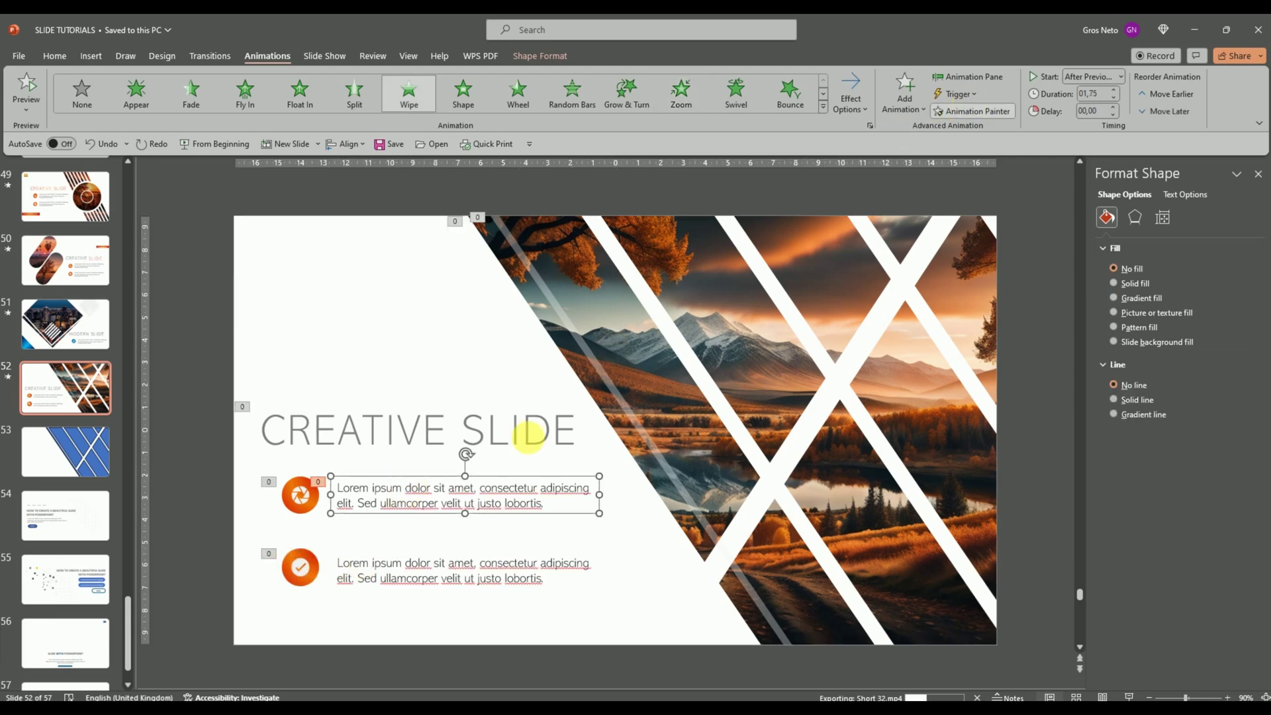
{"action": "left_click", "coordinate": [372, 581]}
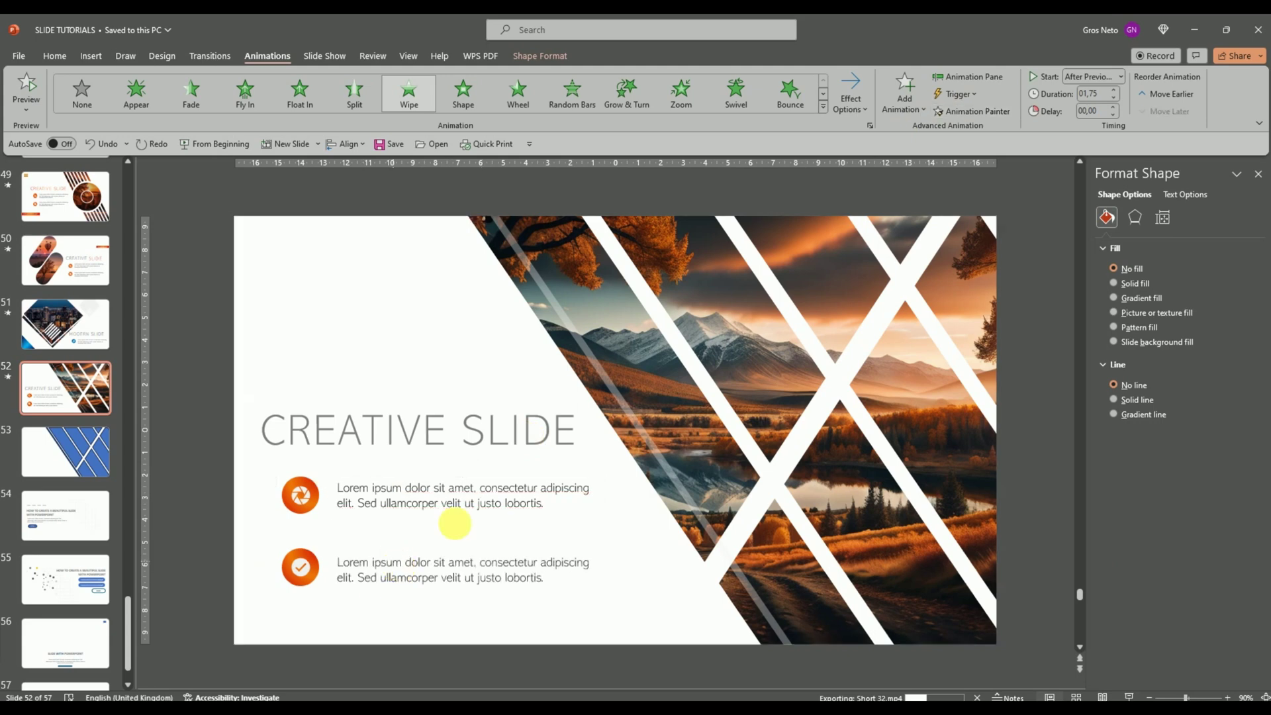
Step: Preview slide 52's full entrance animation sequence
{"action": "left_click", "coordinate": [25, 85]}
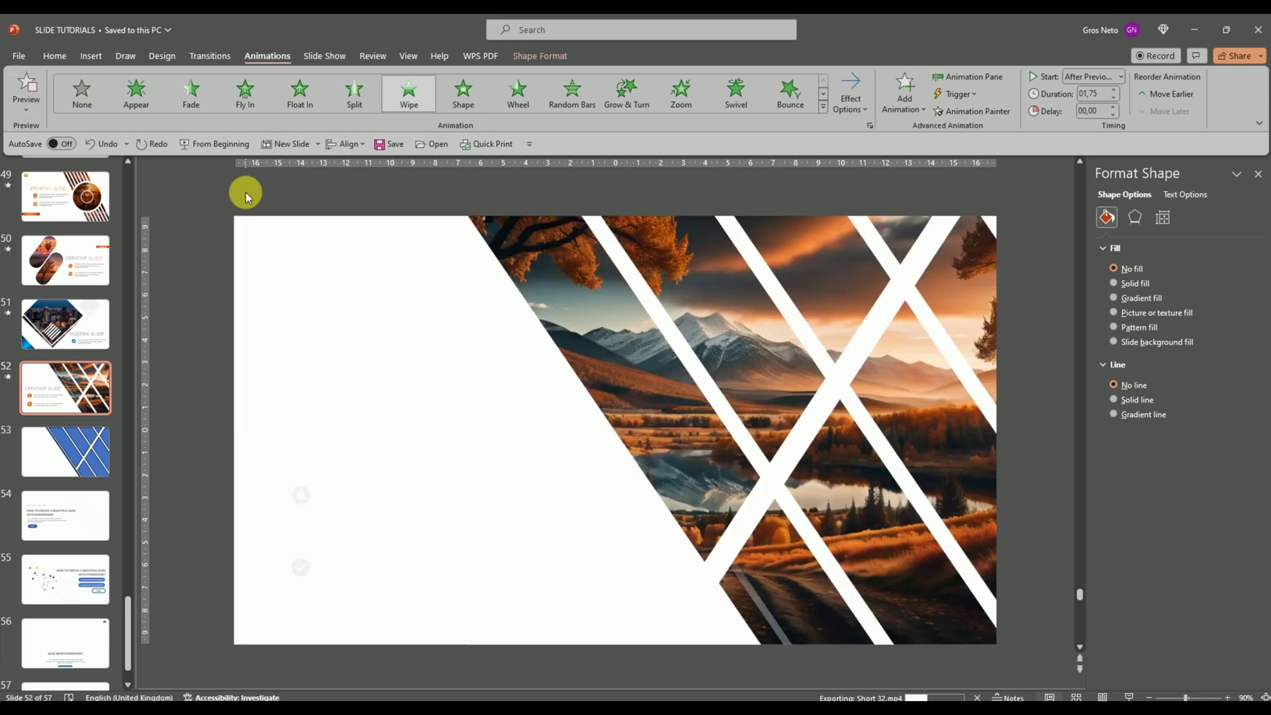